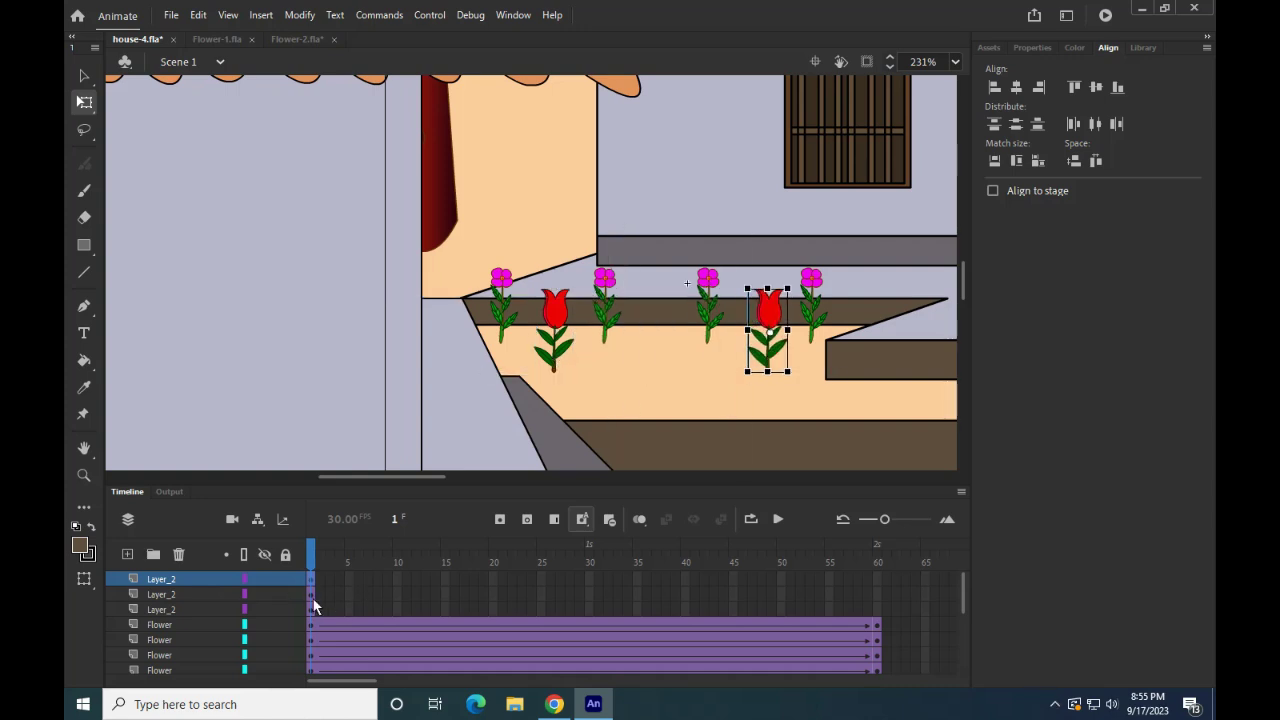
Step: Distribute the three red tulips on the Layer_2 layers evenly by their horizontal centres
shift+click(165, 595)
shift+click(165, 609)
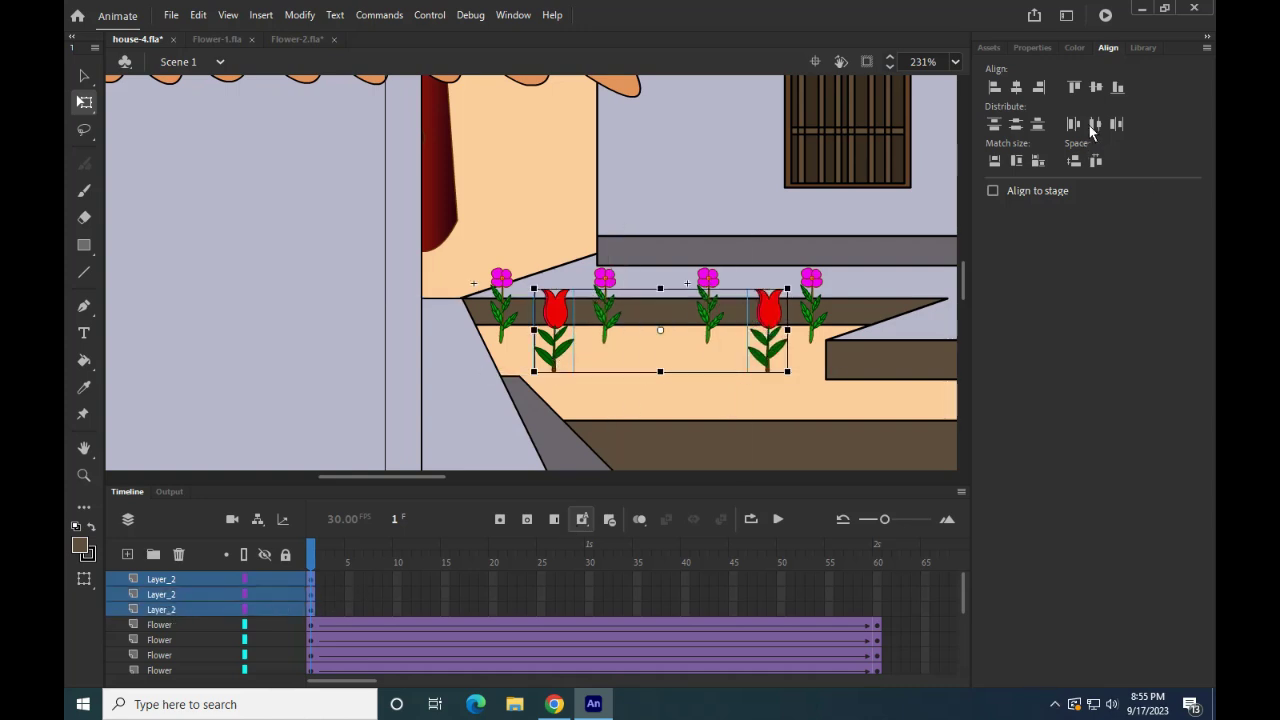
click(1095, 124)
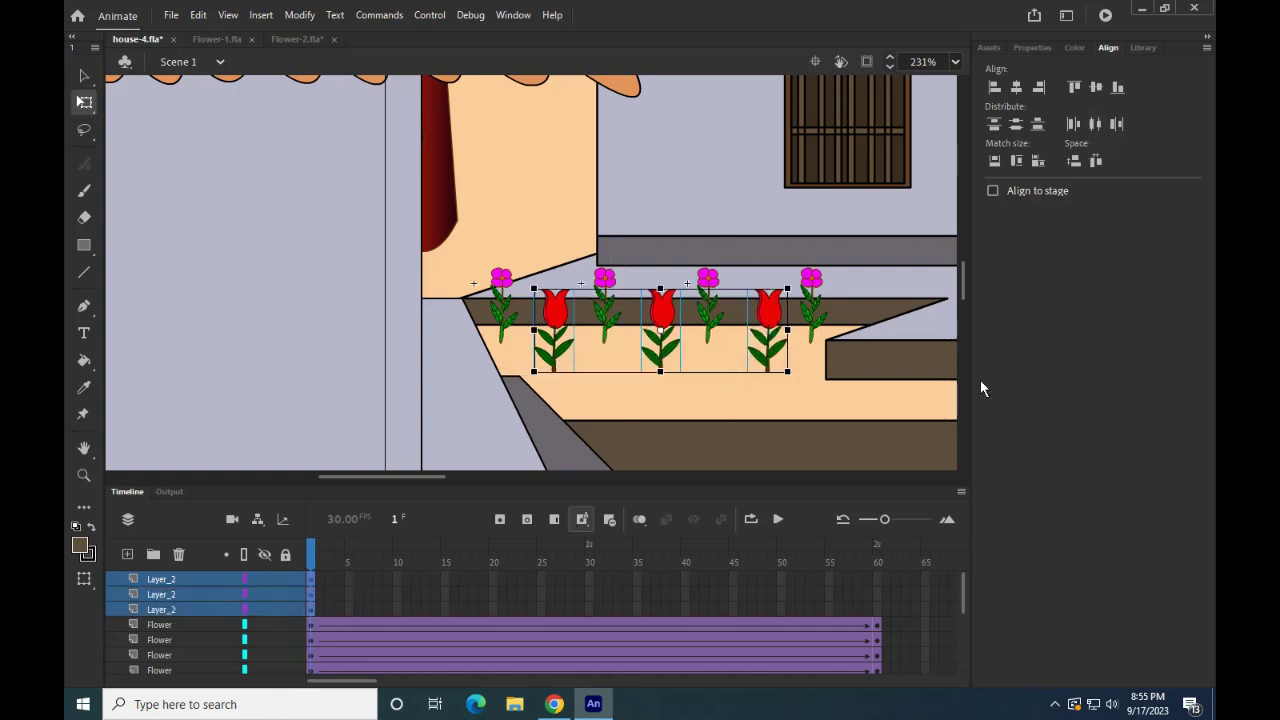
Step: Extend the three Layer_2 tulip layers to frame 60 with keyframes there
click(875, 605)
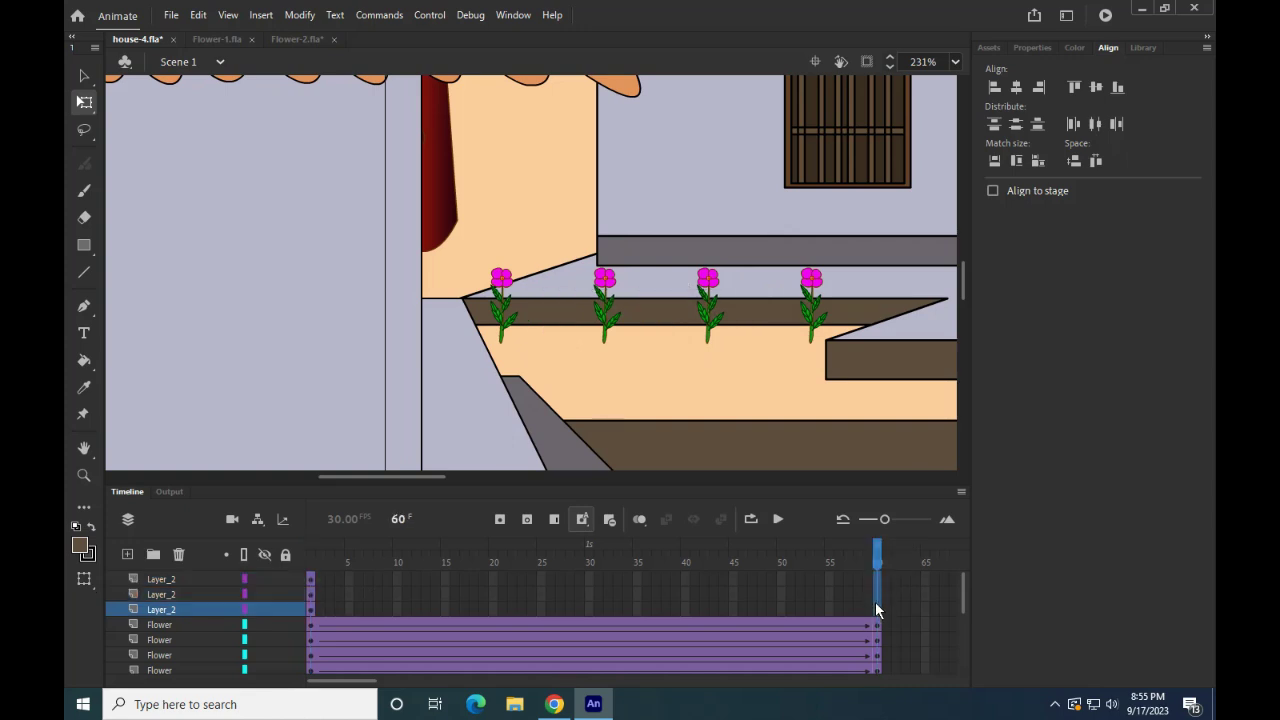
click(501, 519)
click(726, 364)
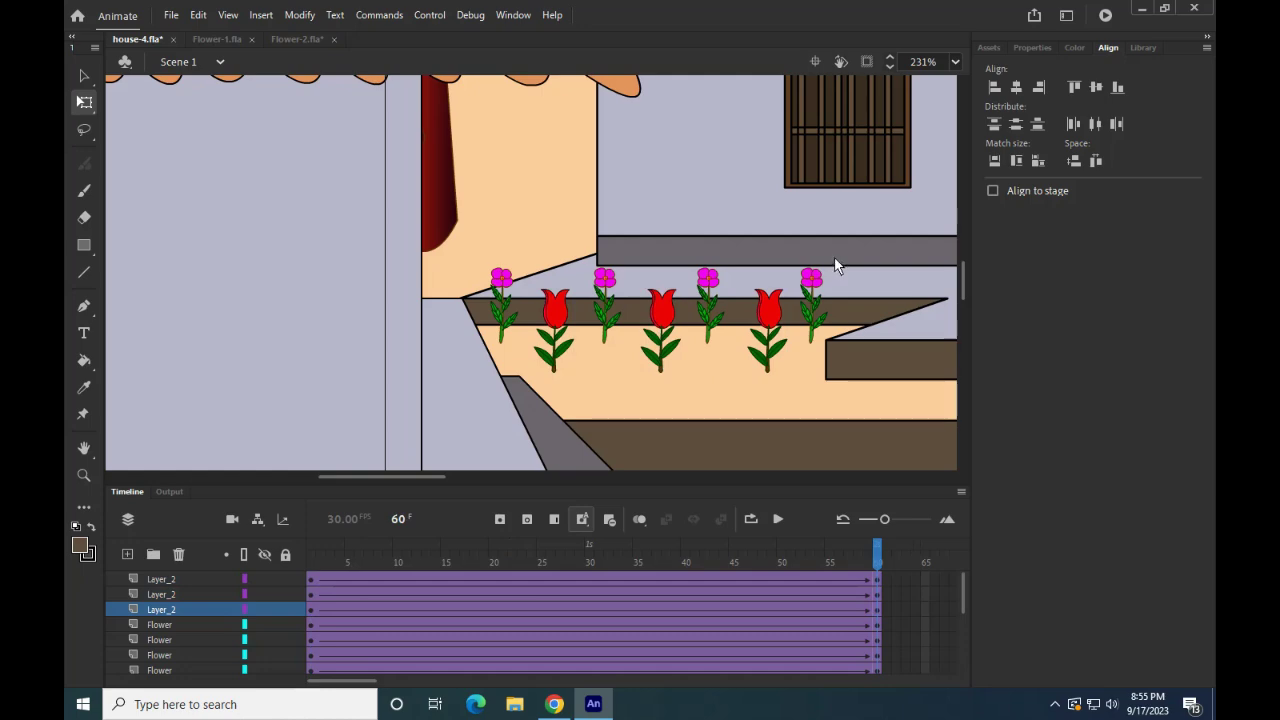
Step: Clip the content outside the stage and enlarge the stage area to examine the whole house scene
scroll(686, 331, right, 10)
scroll(607, 328, down, 5)
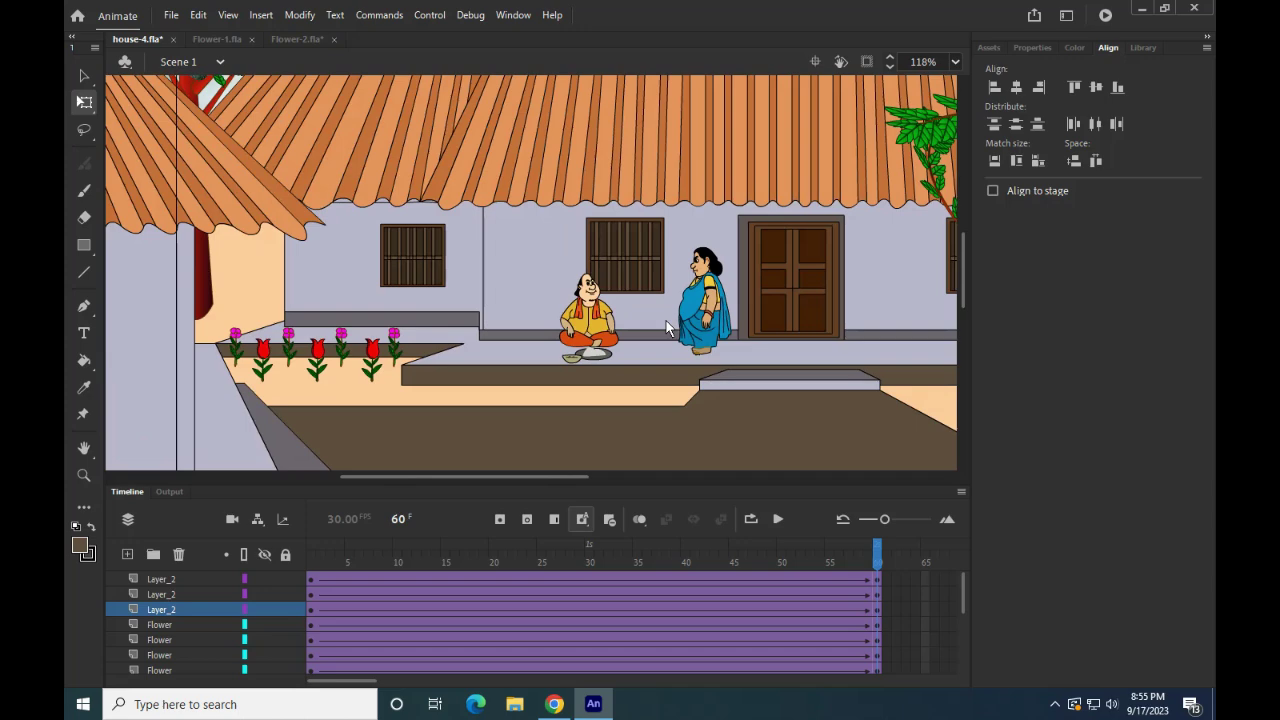
scroll(667, 328, down, 6)
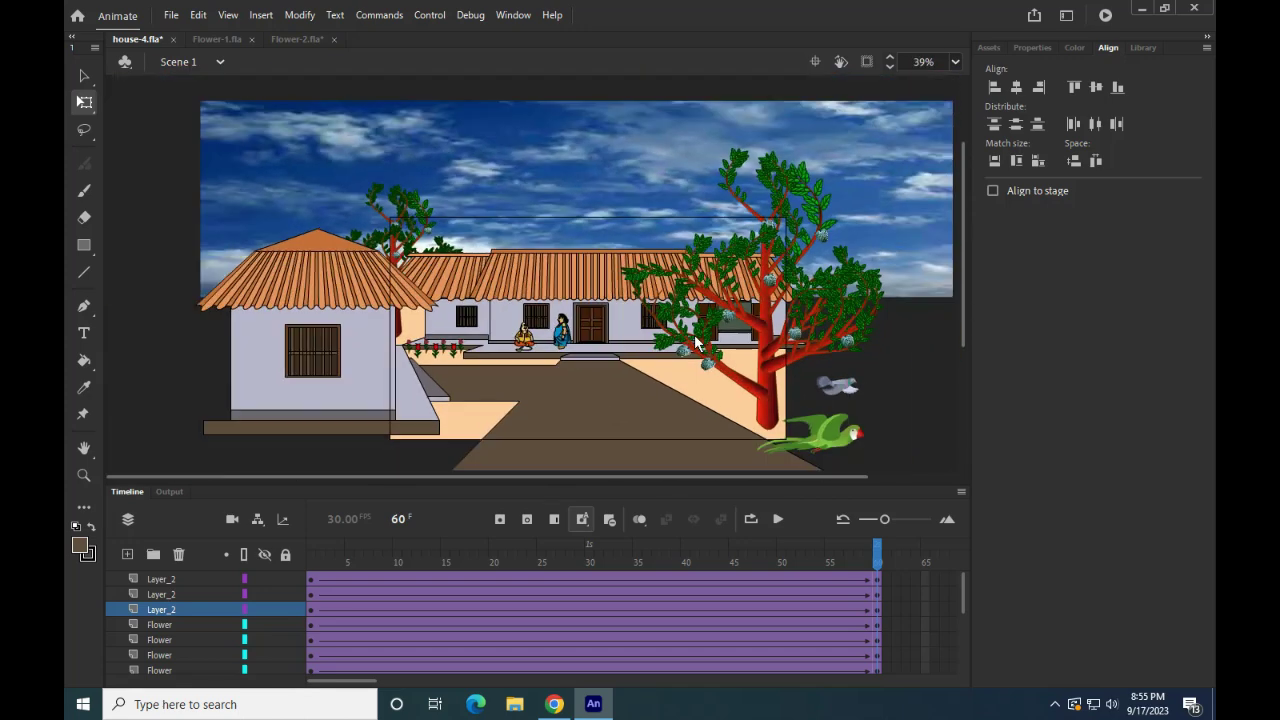
click(867, 61)
scroll(747, 268, down, 1)
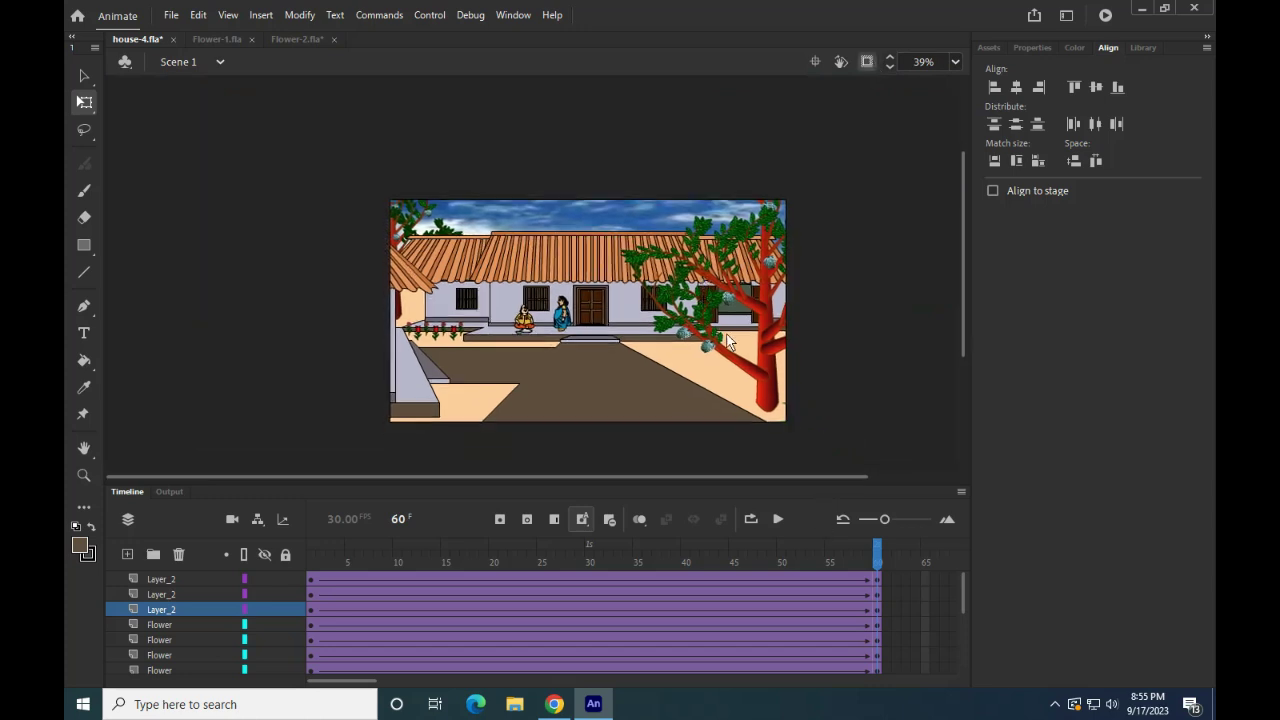
click(824, 345)
click(243, 183)
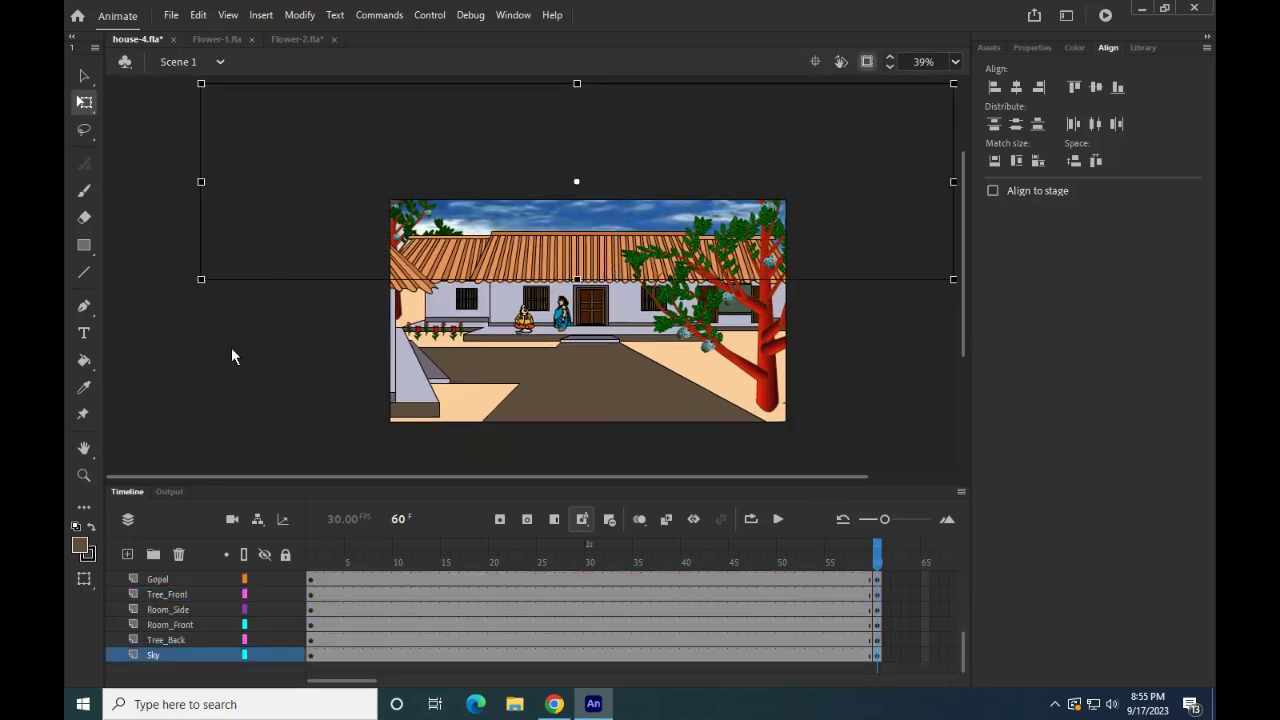
click(132, 271)
scroll(548, 323, up, 3)
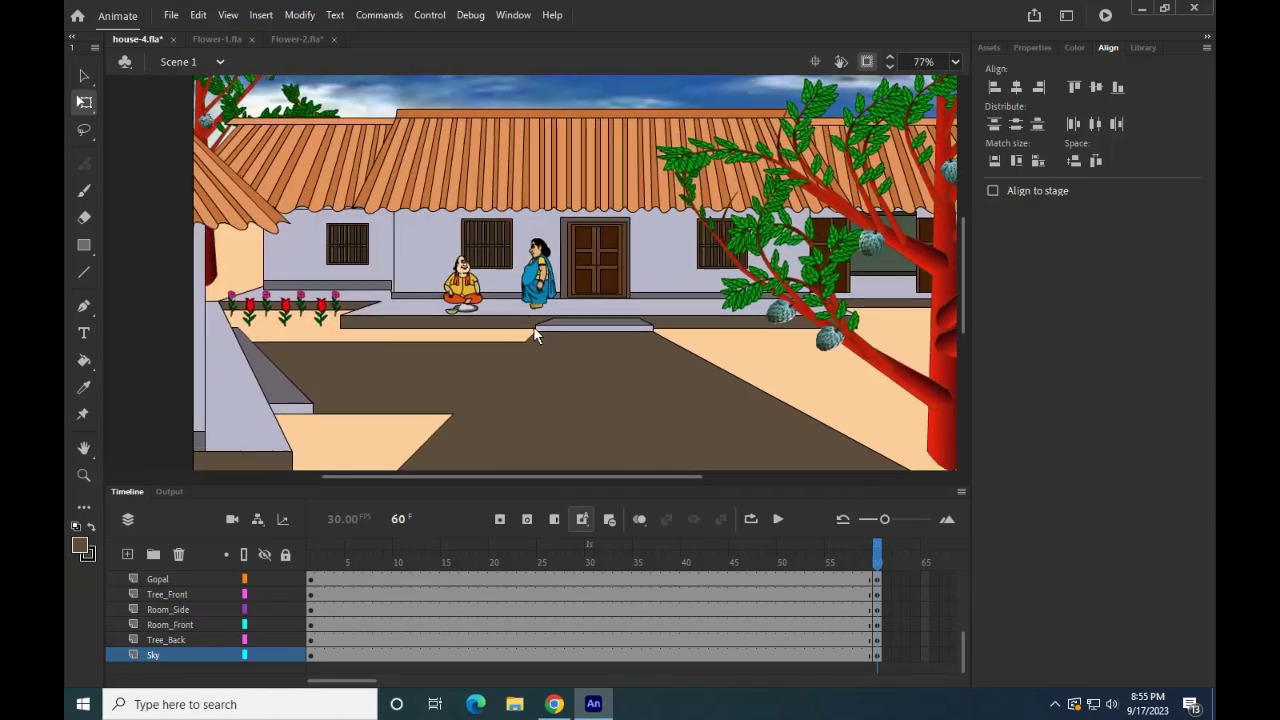
drag(485, 485, 514, 538)
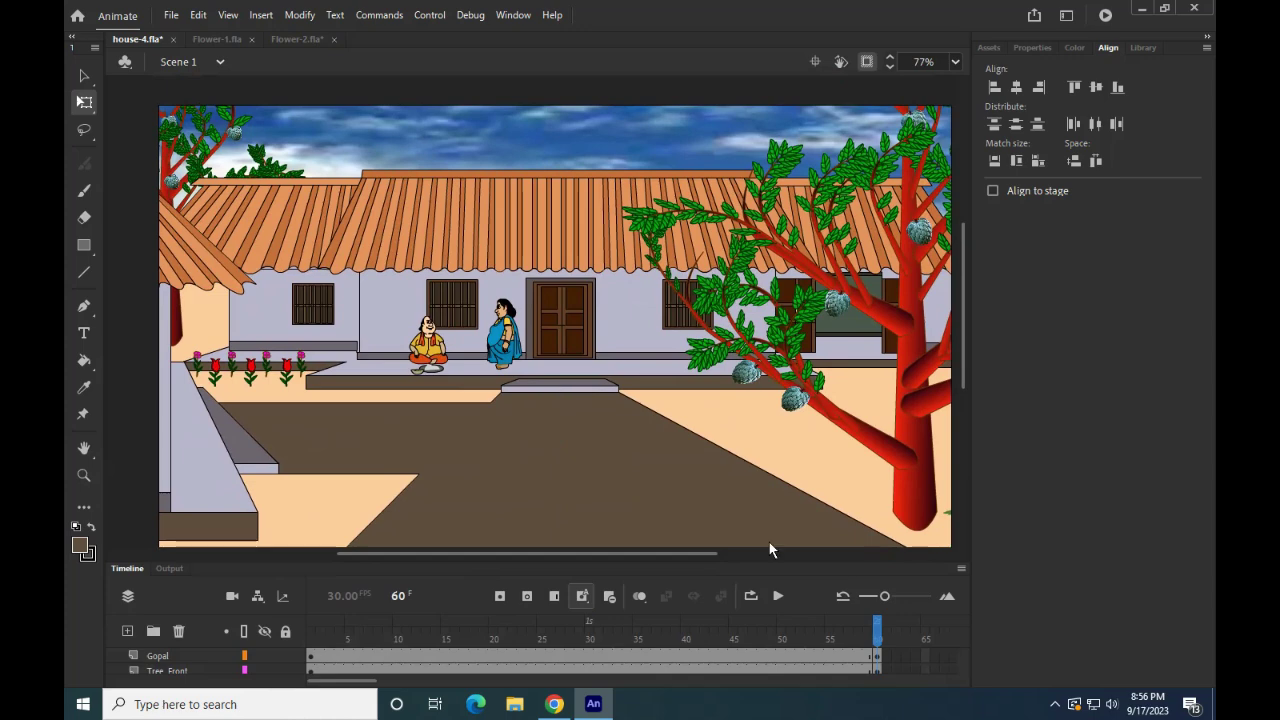
Step: Play the animation to check it and show the content outside the stage again
click(780, 596)
scroll(619, 431, down, 2)
drag(616, 446, 616, 401)
click(867, 62)
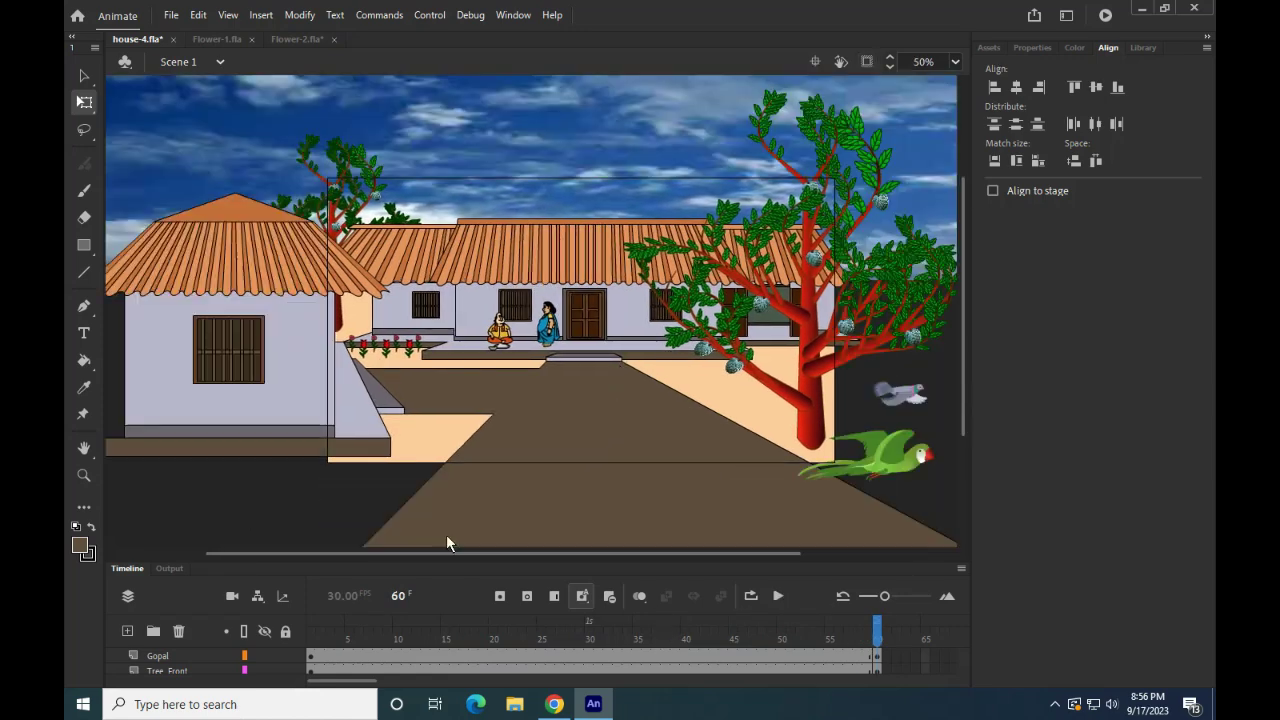
Step: Add a camera to the scene and zoom it out at frame 1 to take in the whole house and tree
scroll(586, 396, down, 2)
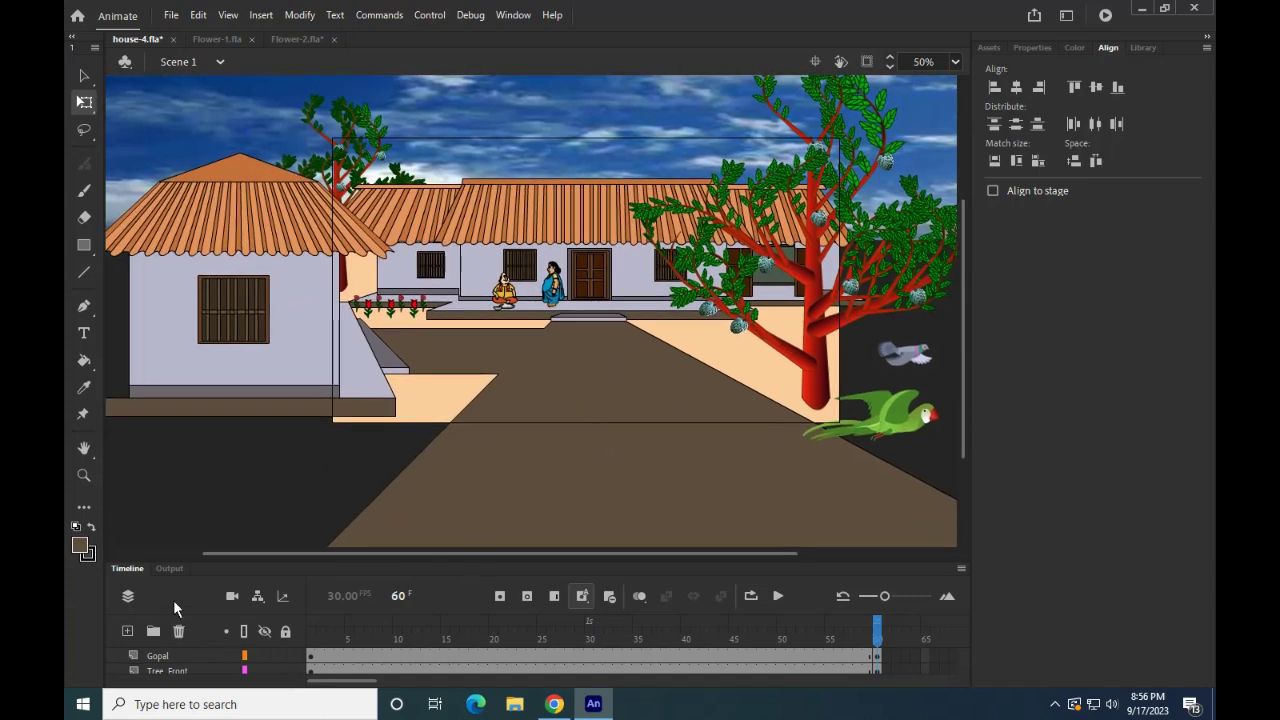
click(231, 598)
click(312, 638)
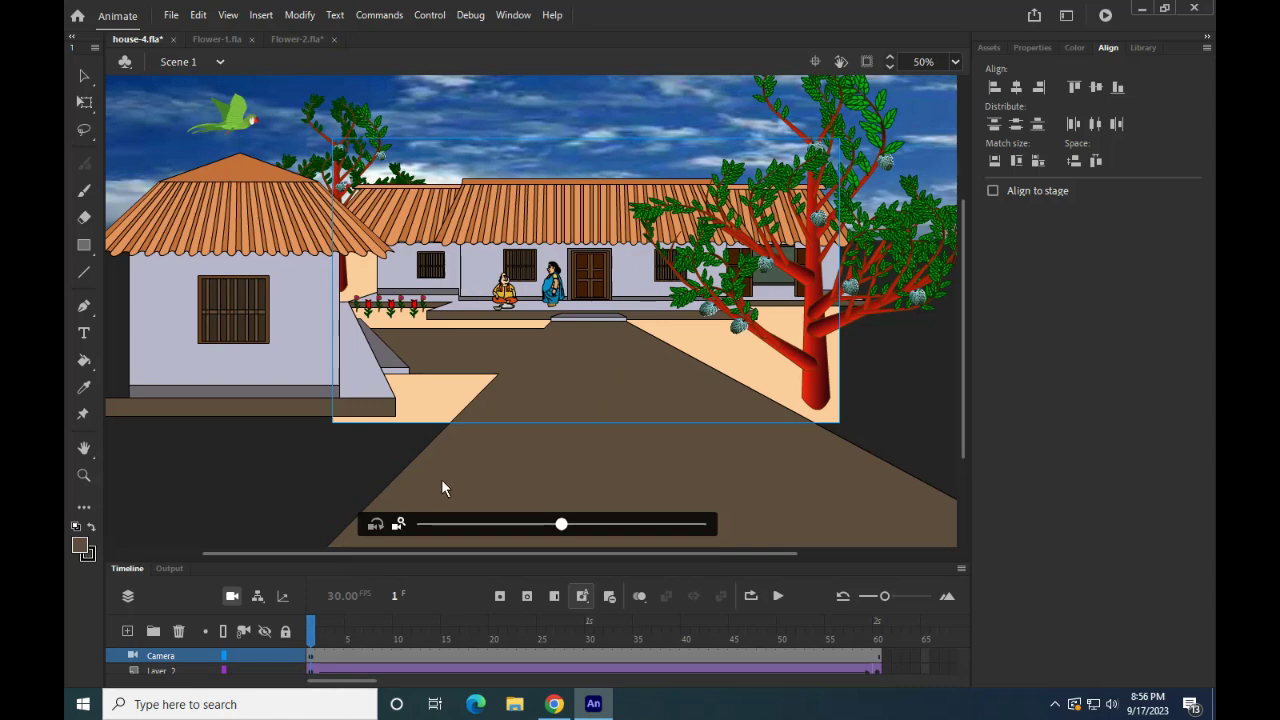
drag(561, 526, 509, 525)
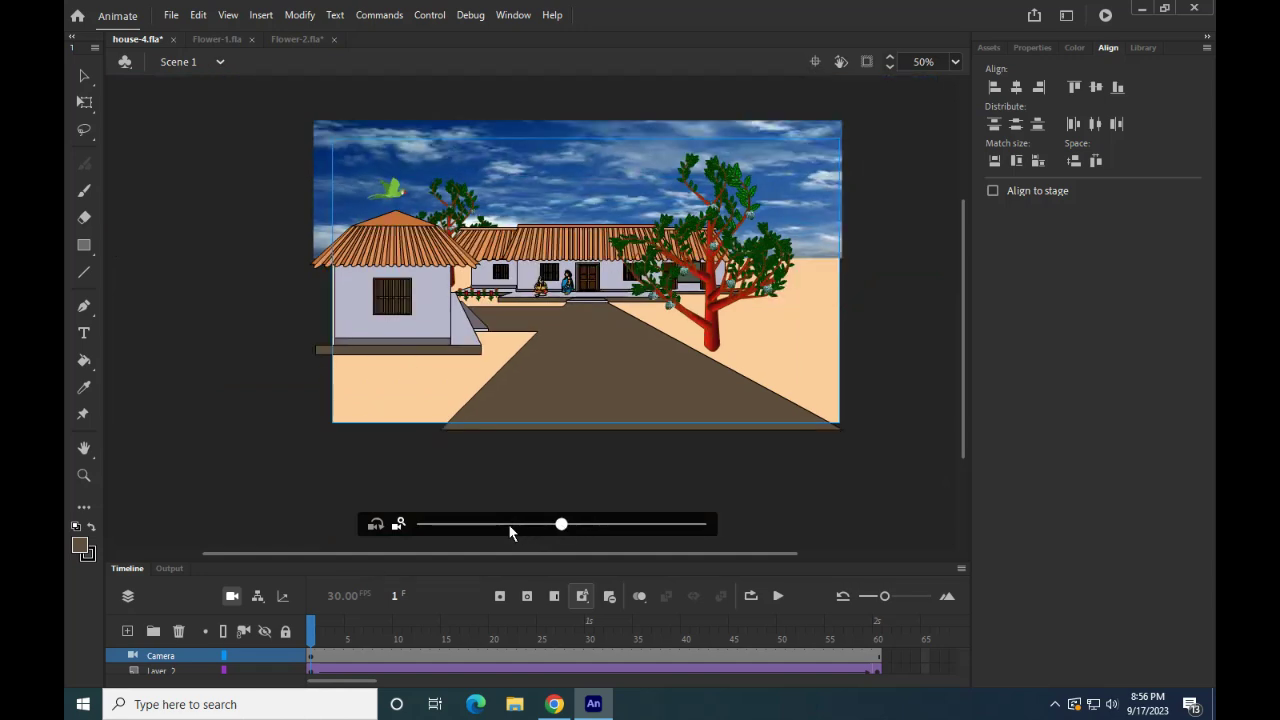
Step: Create a classic tween on the Camera layer from frame 1 to 60, and zoom the camera in on the house at frame 60
click(259, 16)
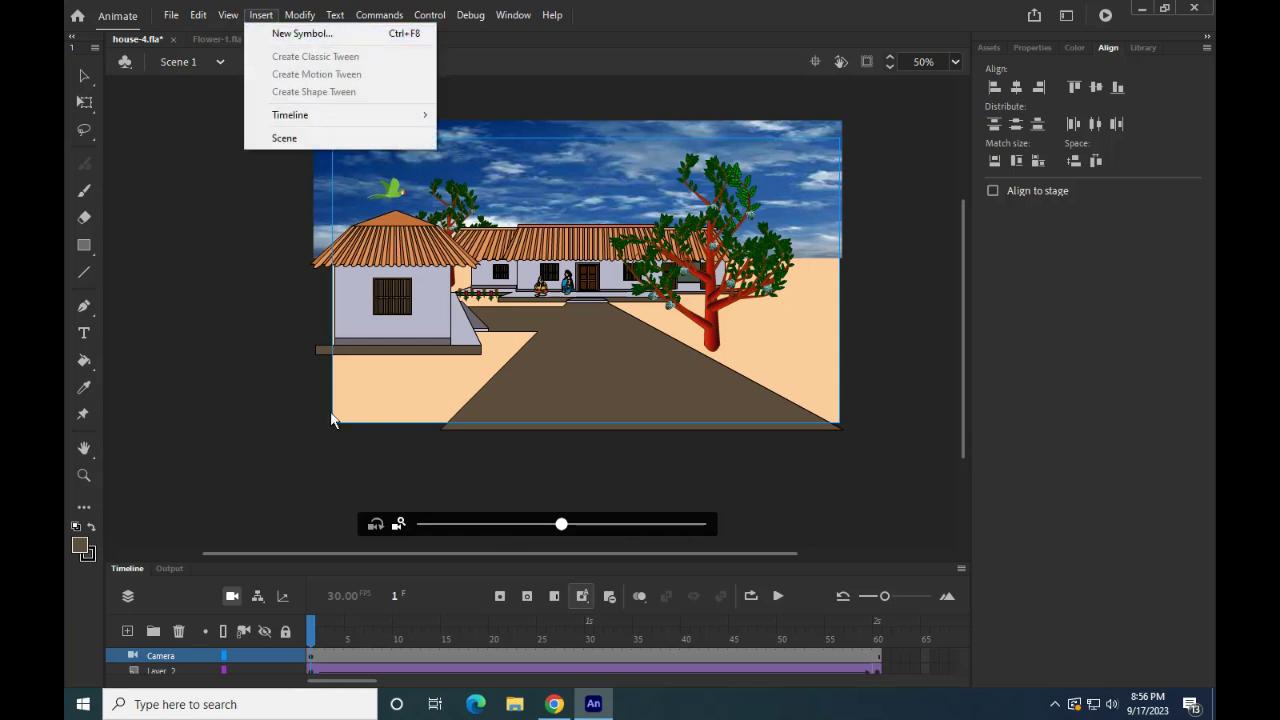
click(313, 667)
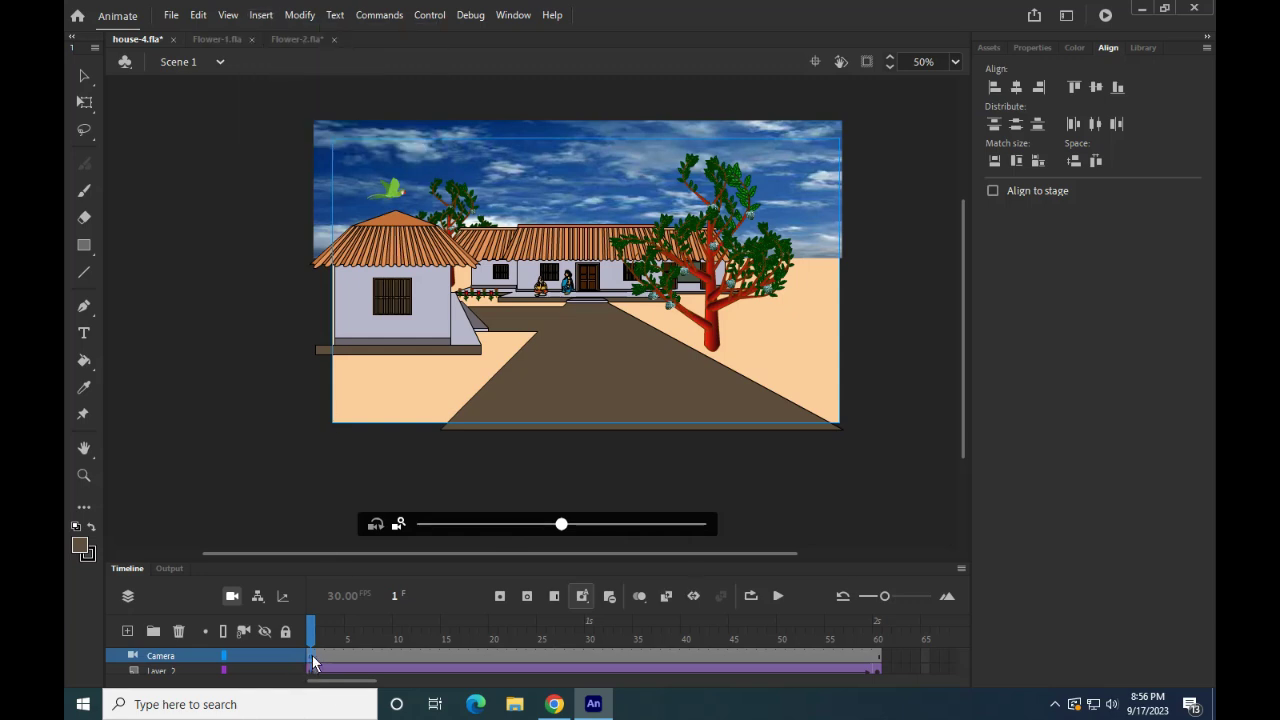
click(300, 15)
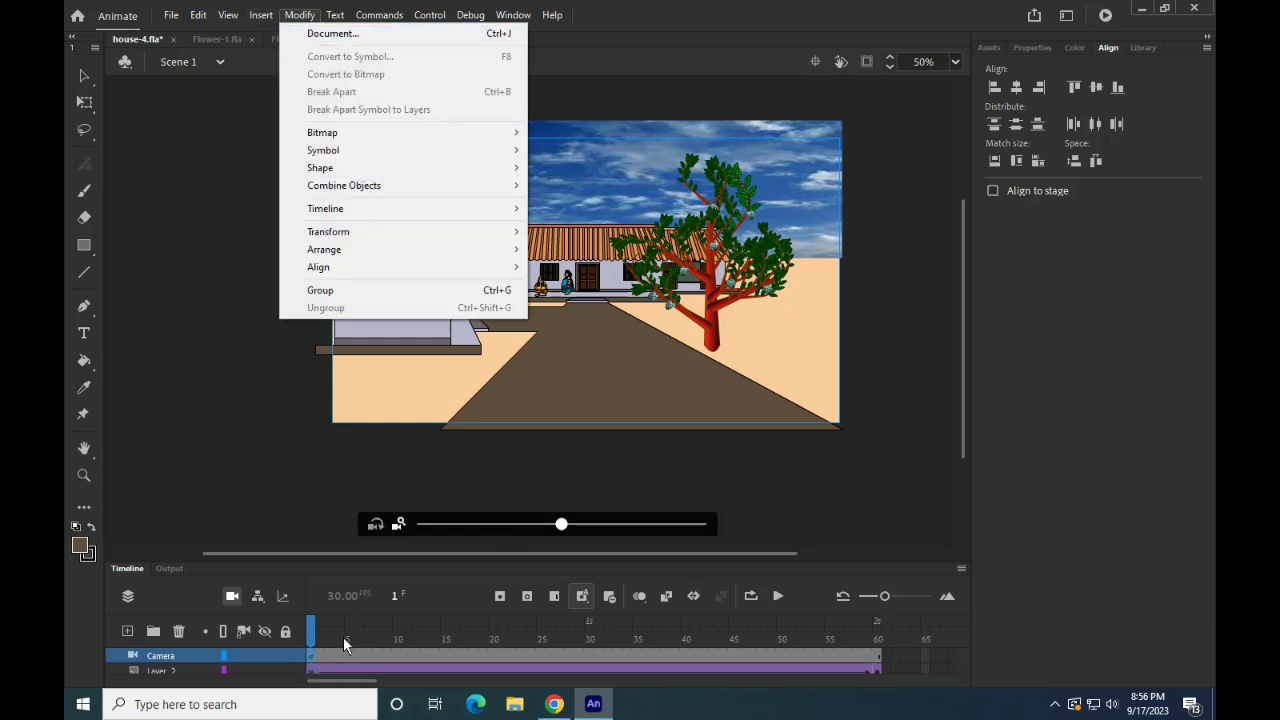
click(341, 656)
drag(313, 662, 878, 656)
click(261, 15)
click(294, 55)
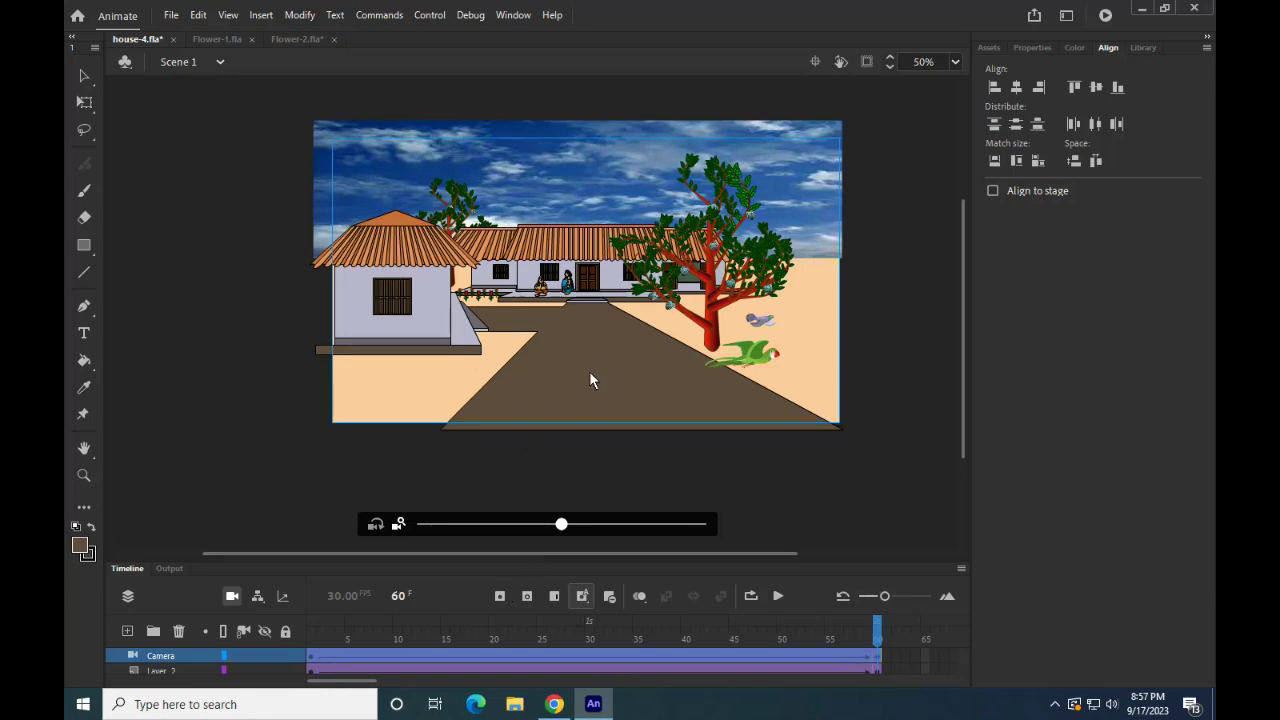
drag(622, 524, 663, 526)
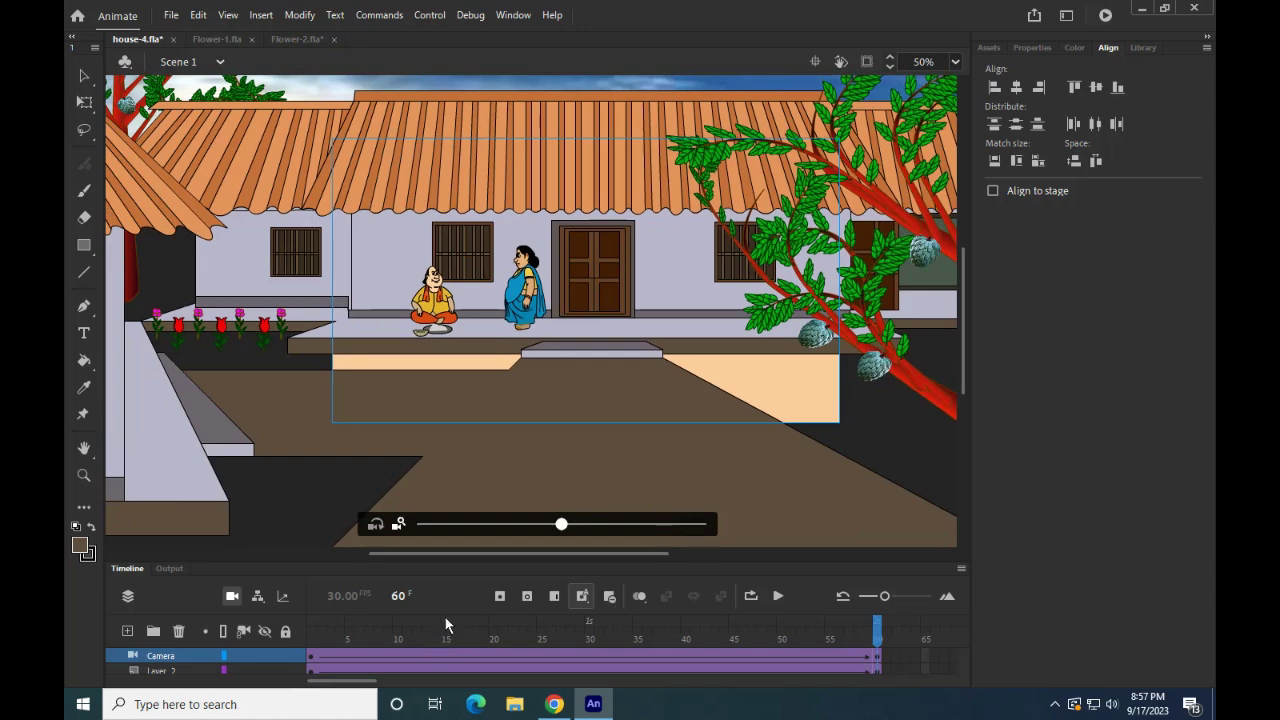
Step: Insert keyframes at frame 150 on all layers, from Camera down to Sky
drag(479, 557, 473, 304)
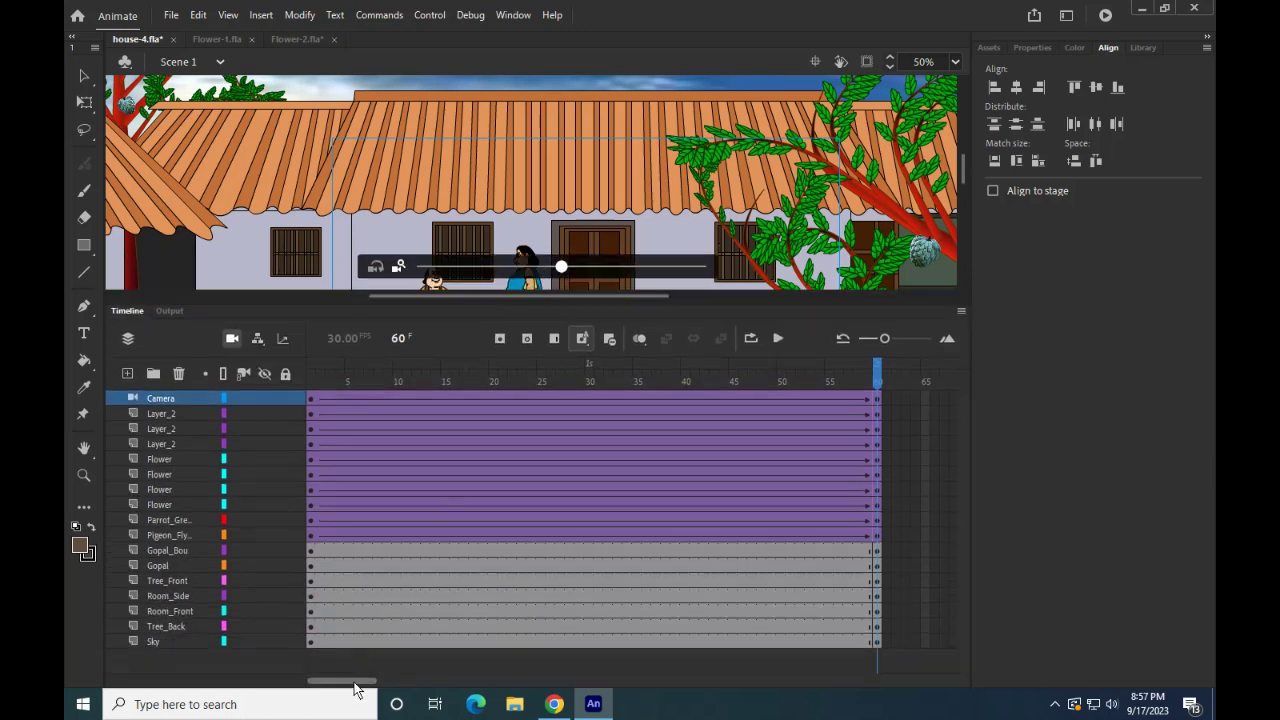
drag(356, 681, 465, 683)
drag(714, 398, 714, 644)
click(500, 339)
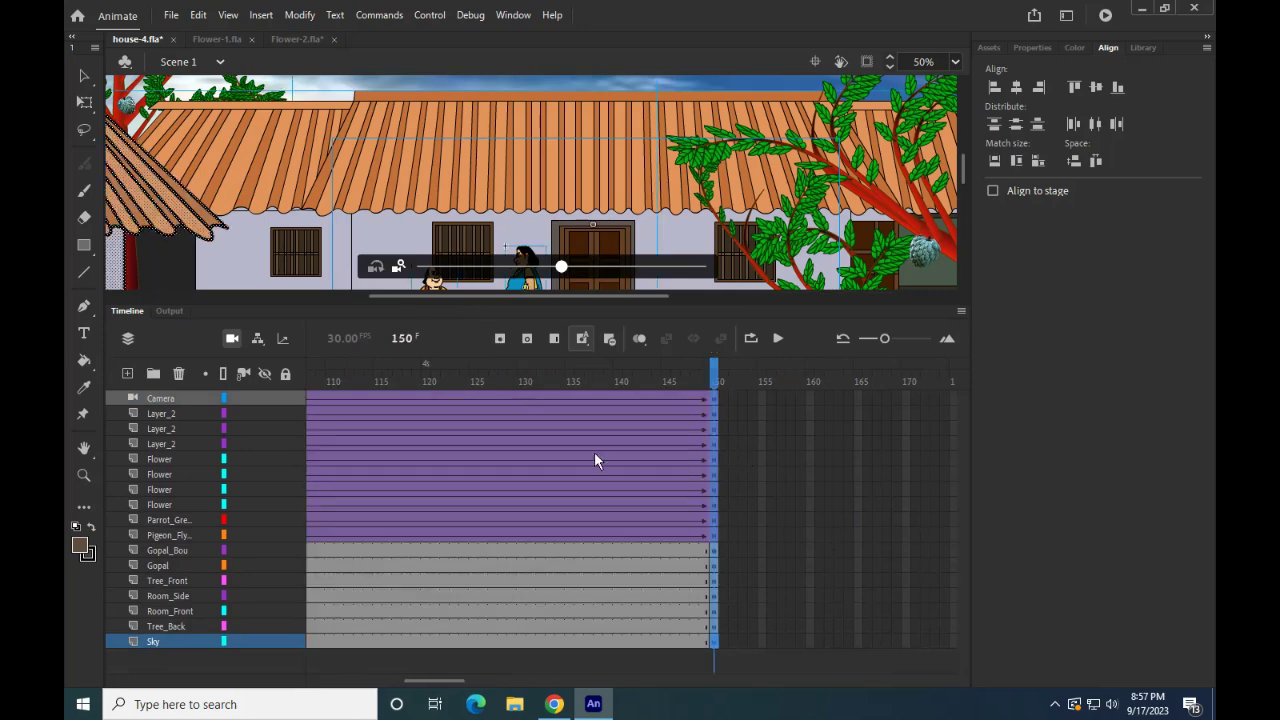
Step: Zoom and pan the camera at frame 150 into a close view of the seated man and the standing woman
drag(680, 301, 694, 552)
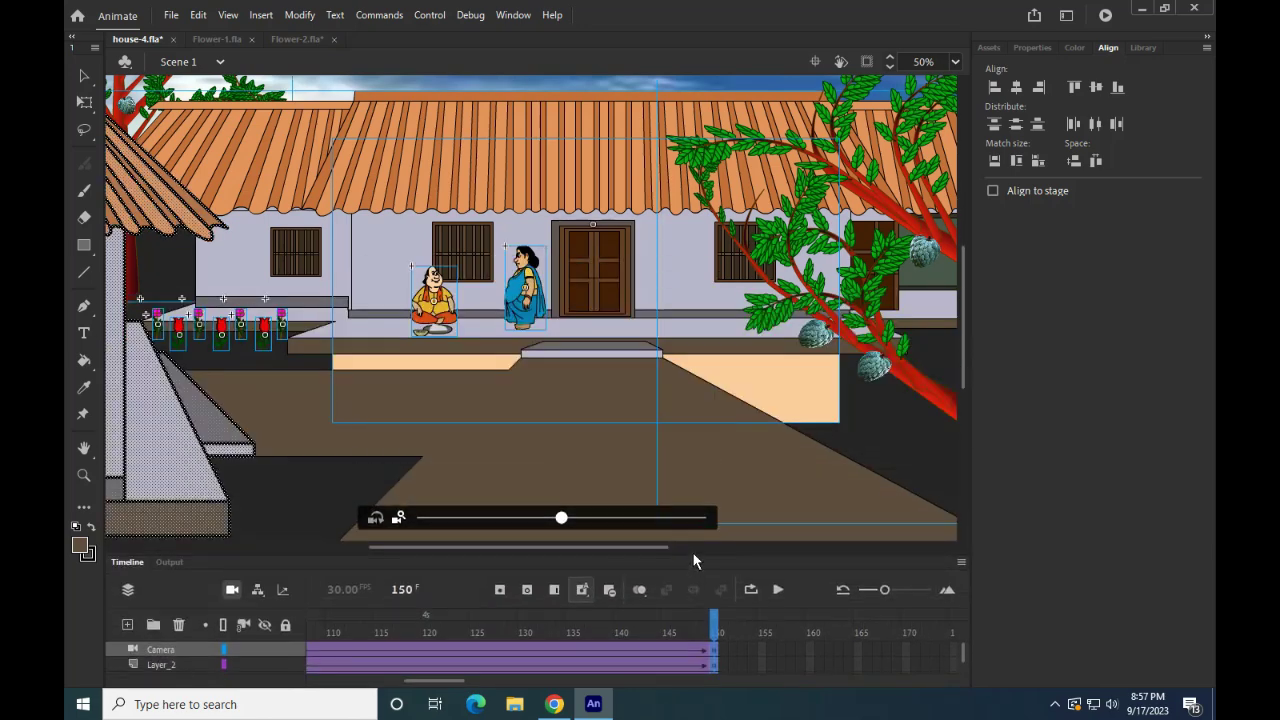
drag(561, 519, 691, 530)
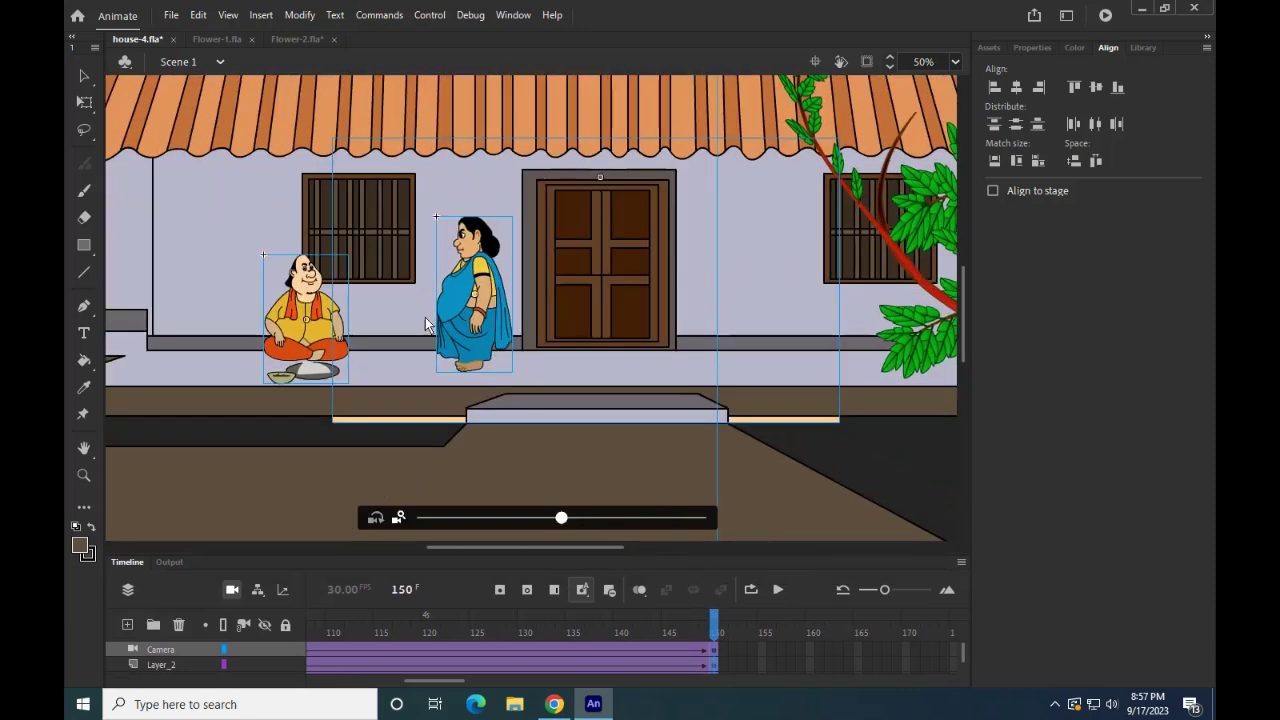
drag(624, 357, 454, 352)
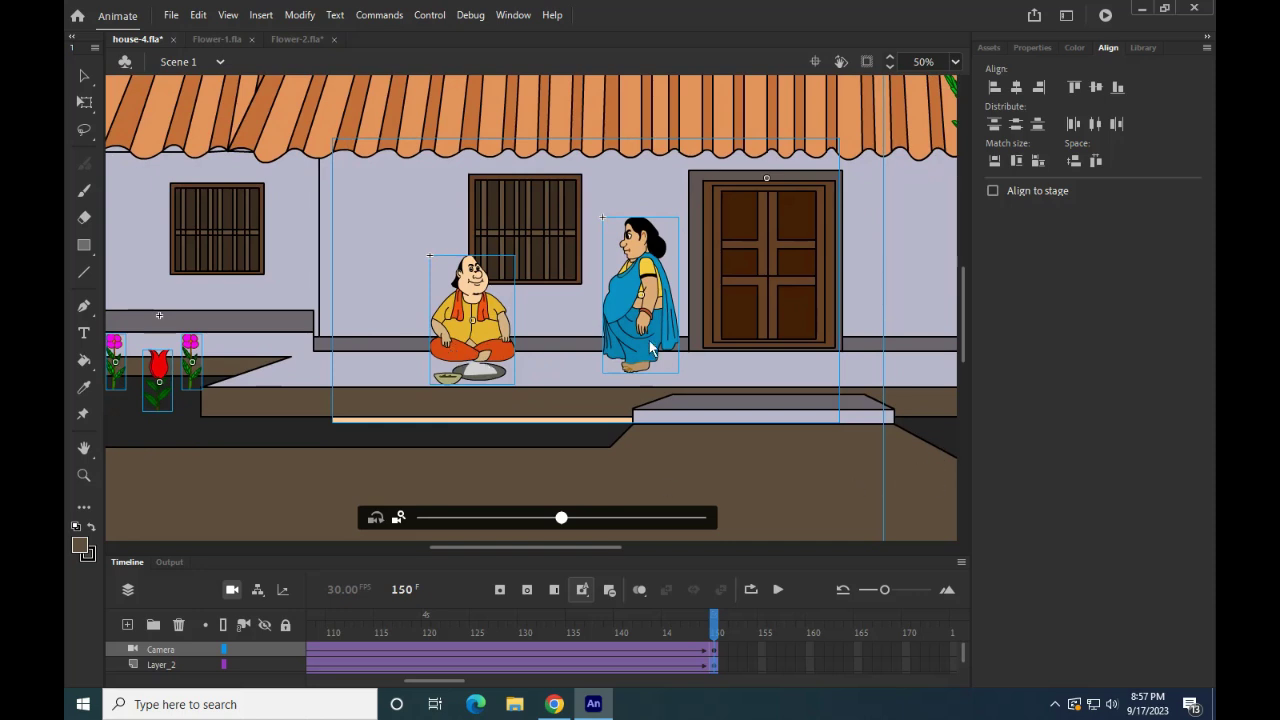
drag(620, 337, 609, 368)
drag(561, 518, 706, 520)
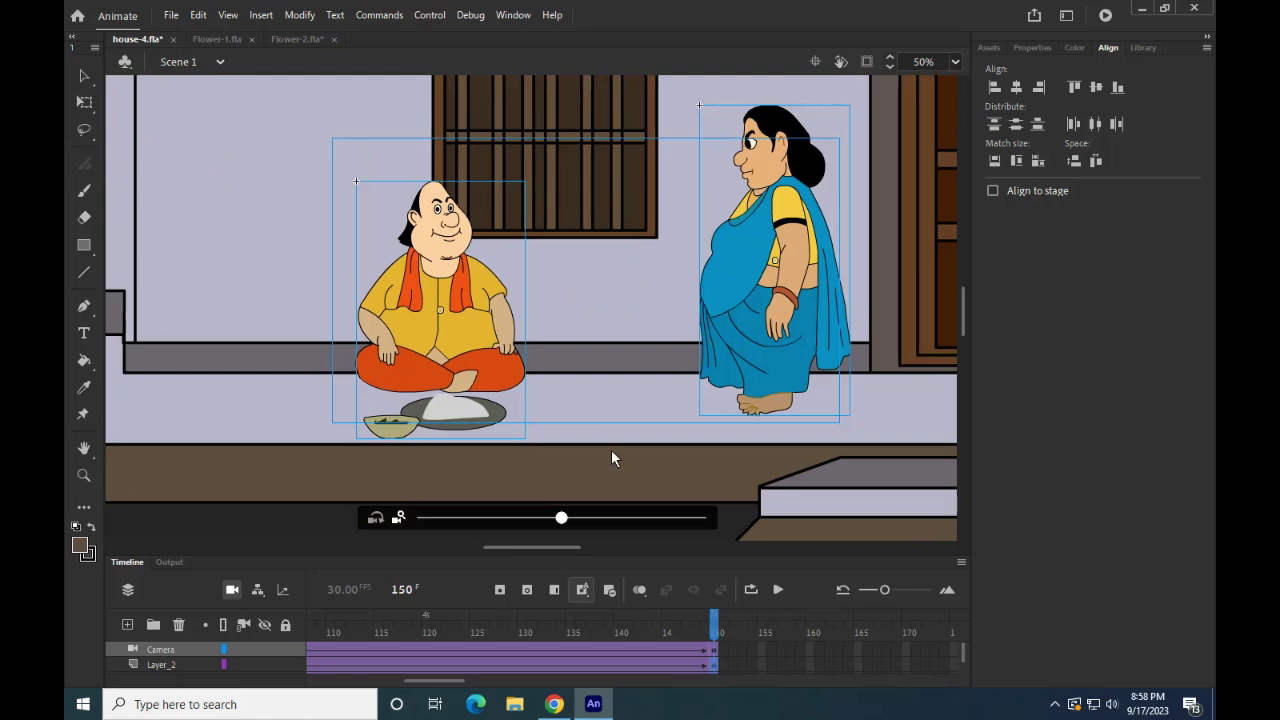
Step: Clip the content outside the stage and ease the camera zoom back so both characters fit fully in the frame
scroll(591, 403, down, 2)
scroll(591, 403, down, 1)
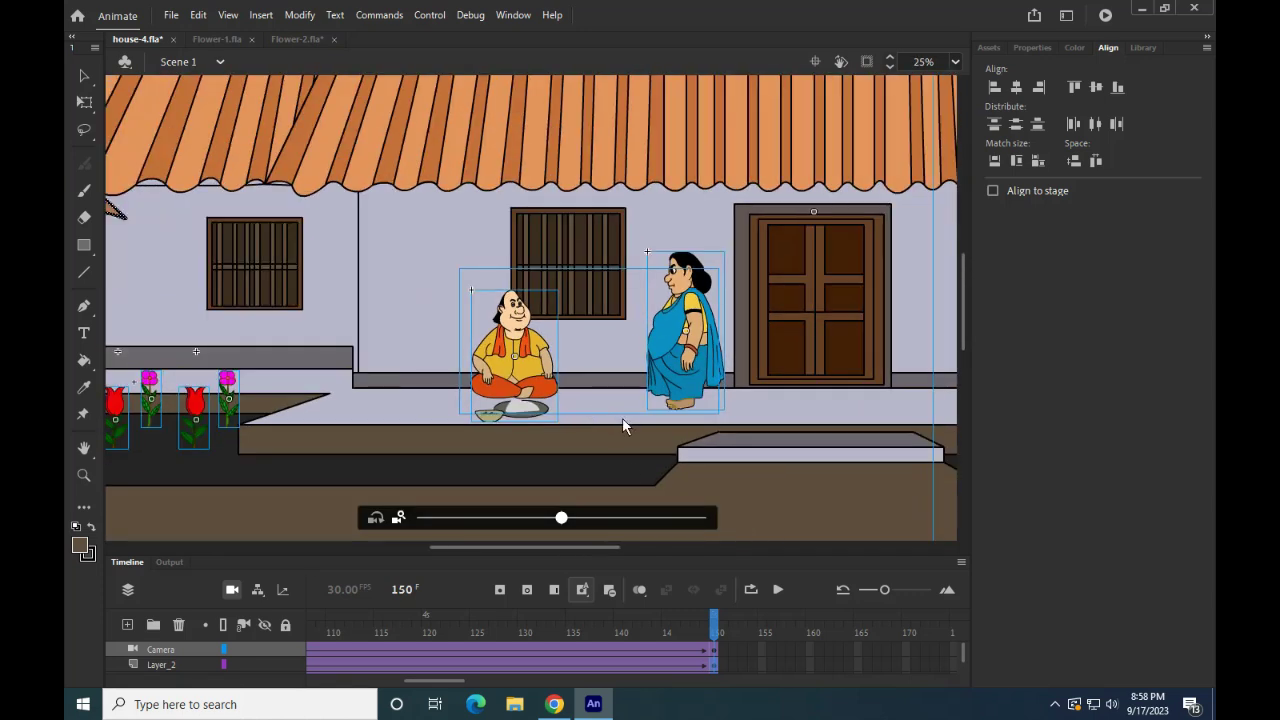
click(869, 62)
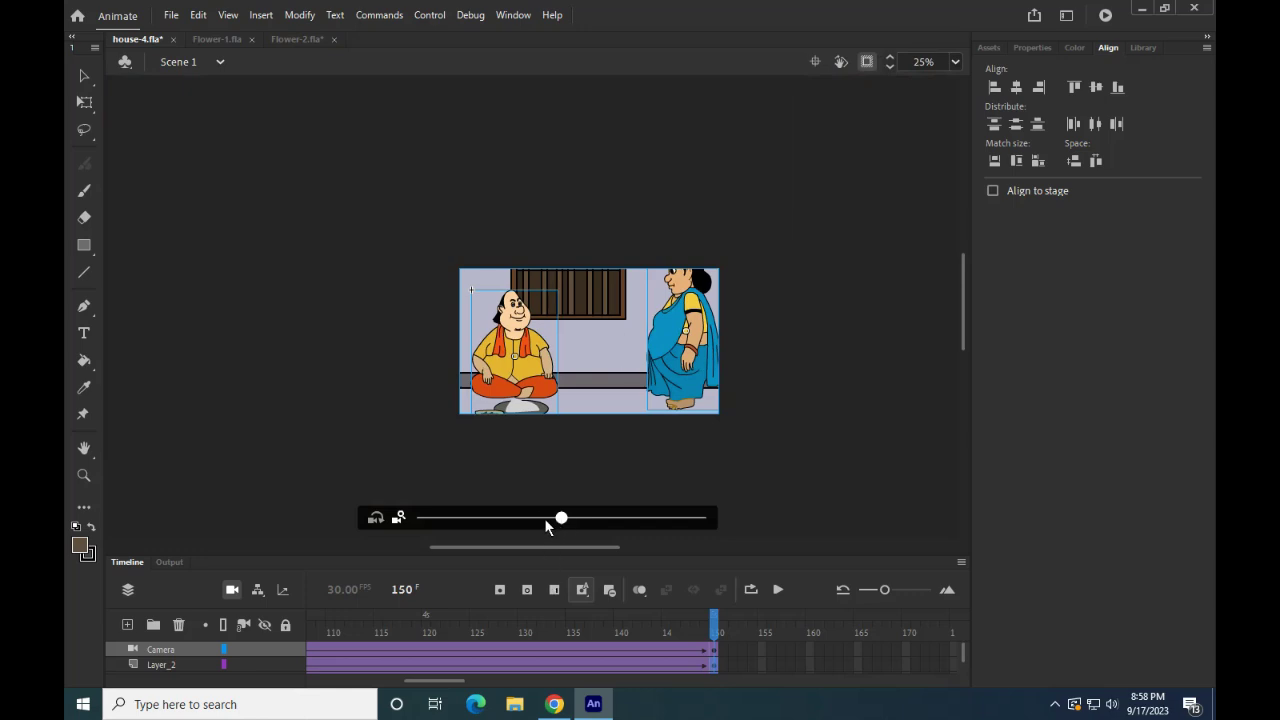
mouse_move(560, 518)
mouse_down()
mouse_move(549, 518)
mouse_move(565, 519)
mouse_up()
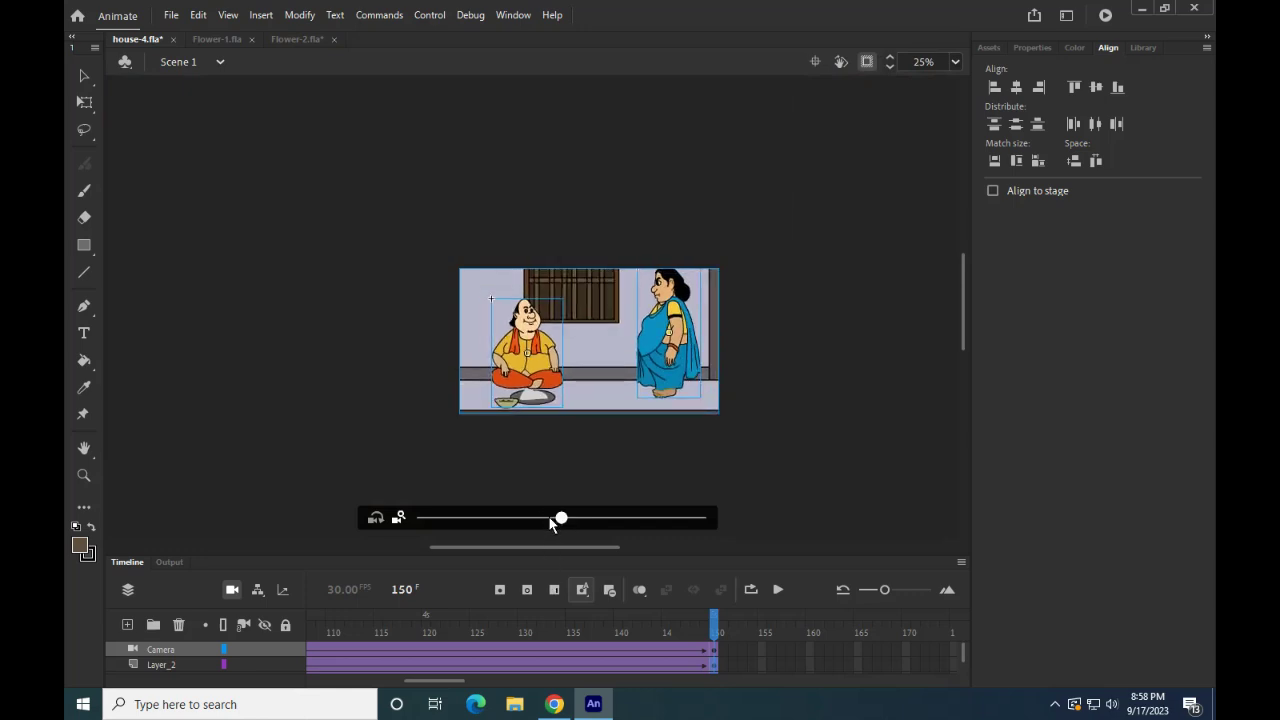
click(545, 519)
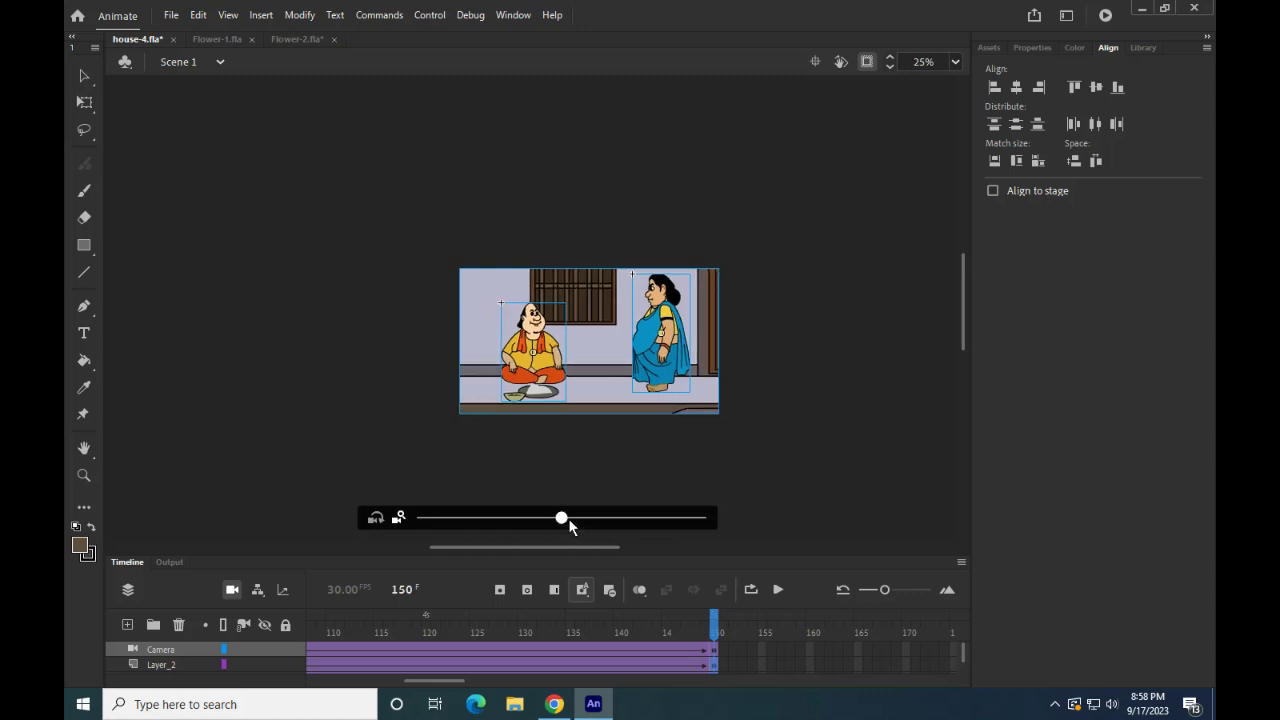
Step: Insert keyframes at frame 240 on all layers
drag(435, 681, 518, 688)
drag(657, 650, 658, 718)
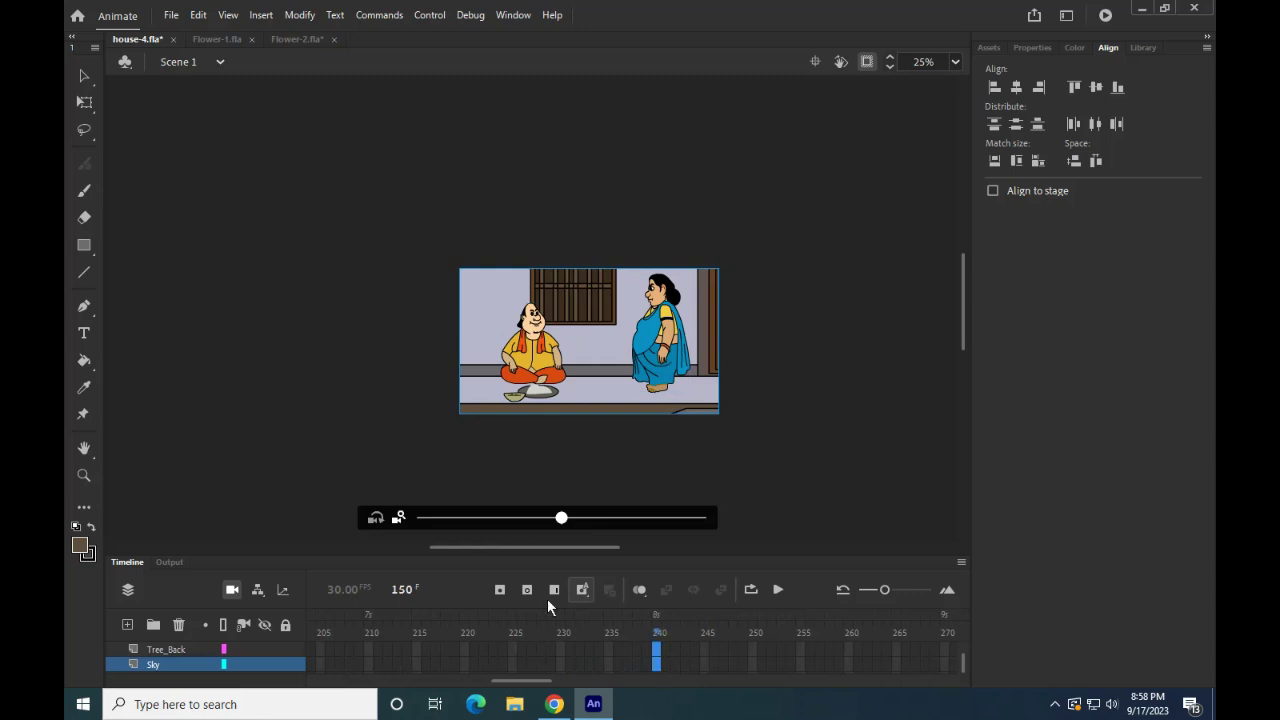
click(501, 589)
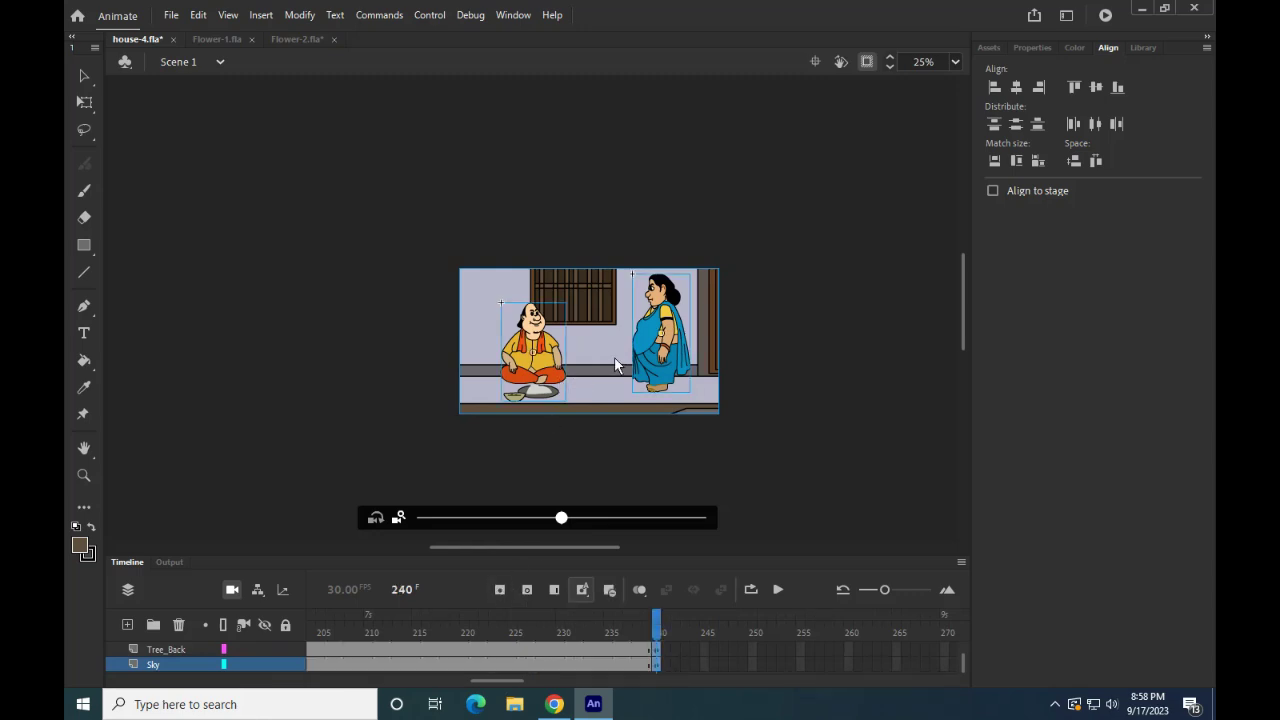
Step: Pan the camera to the flower bed at frame 240 and zoom in closely on the tulips and pink flowers
drag(539, 392, 308, 392)
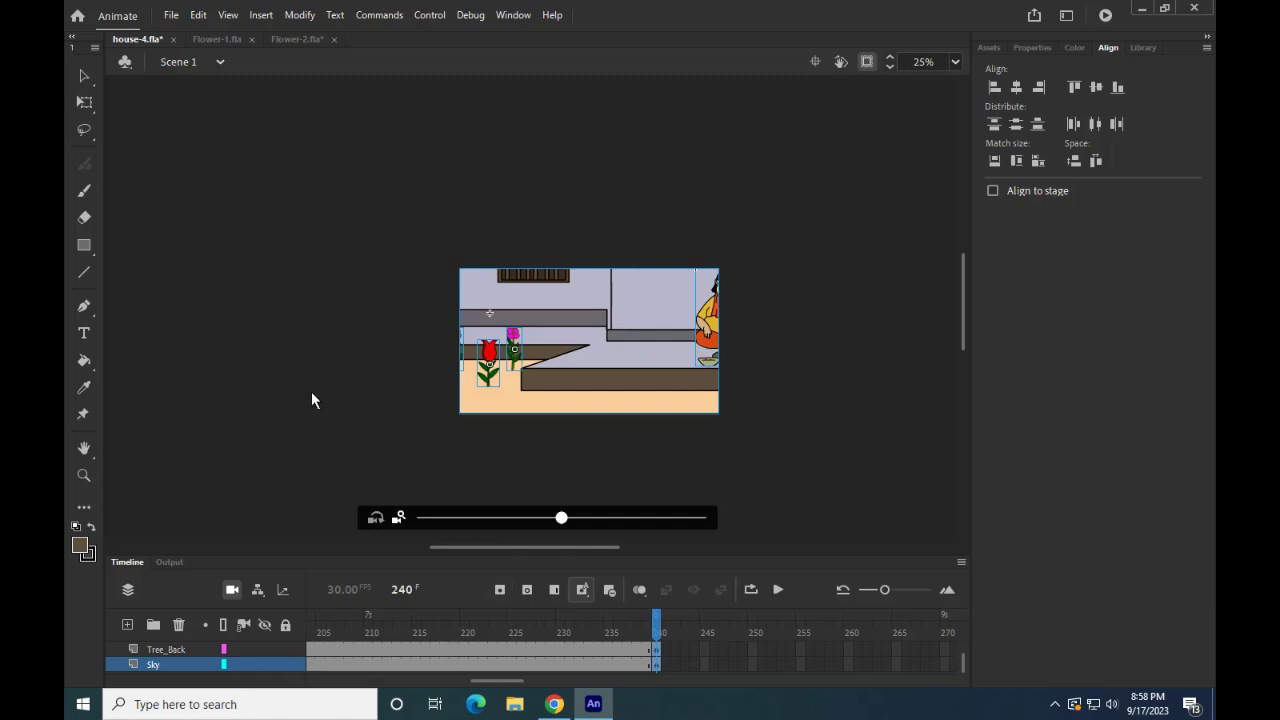
drag(668, 344, 622, 362)
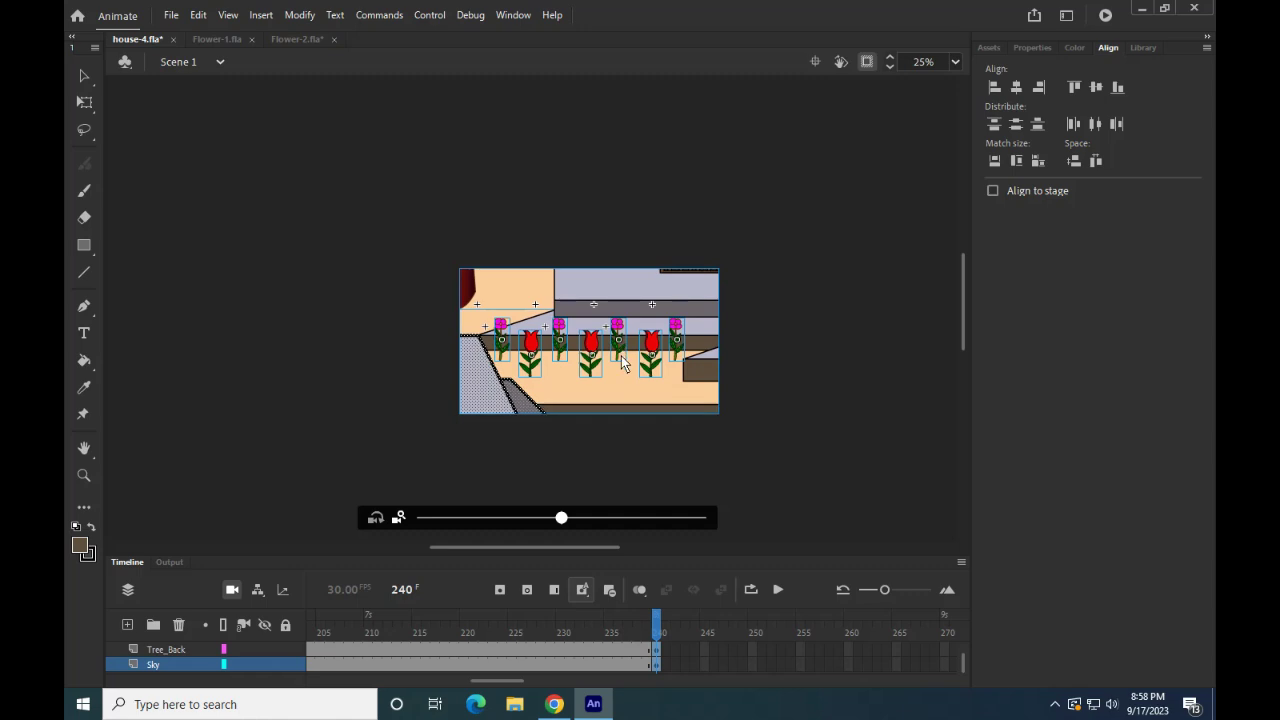
drag(561, 518, 710, 530)
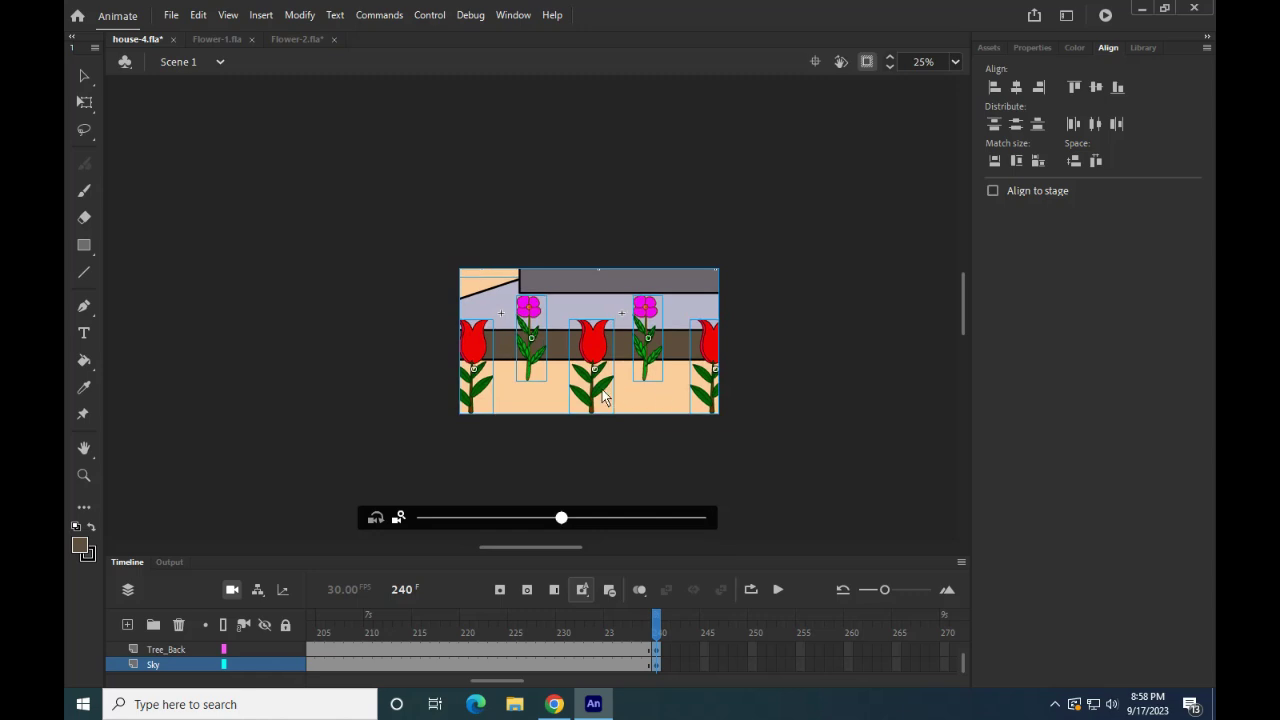
drag(603, 397, 534, 407)
Step: Insert keyframes at frame 300 on all layers and pan the camera along the flower bed to its far end
drag(496, 682, 543, 683)
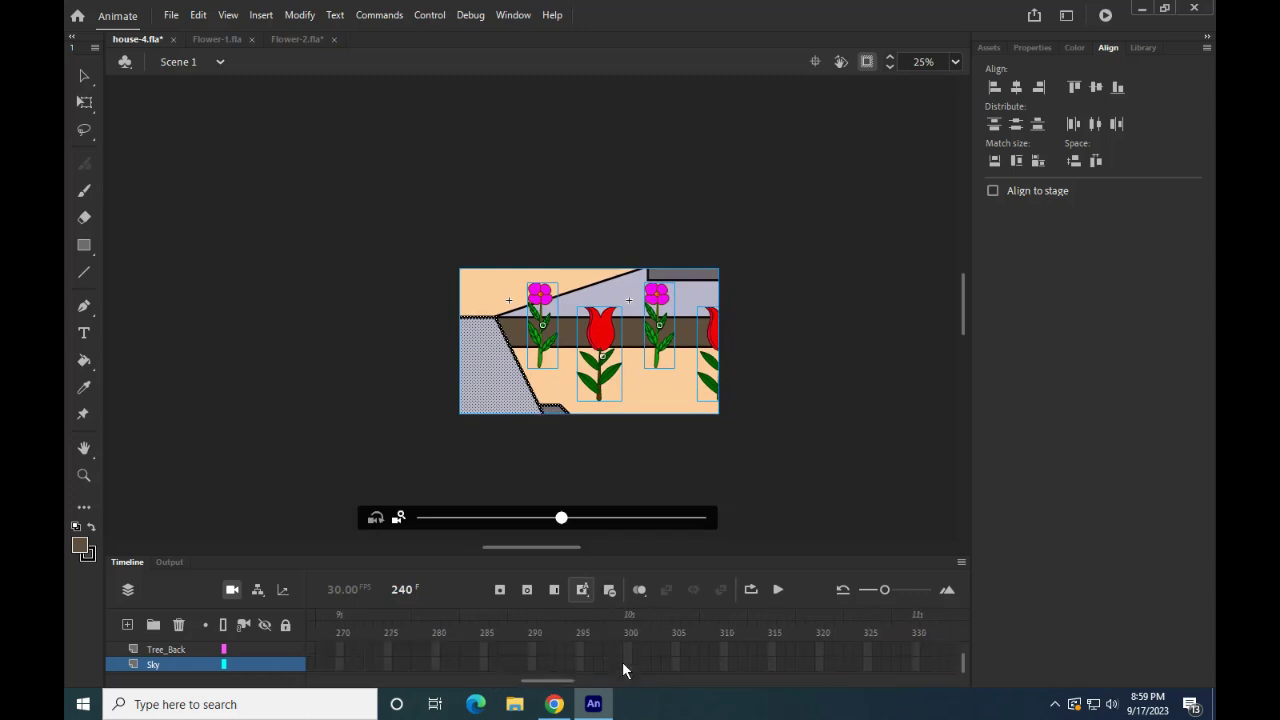
drag(628, 665, 621, 576)
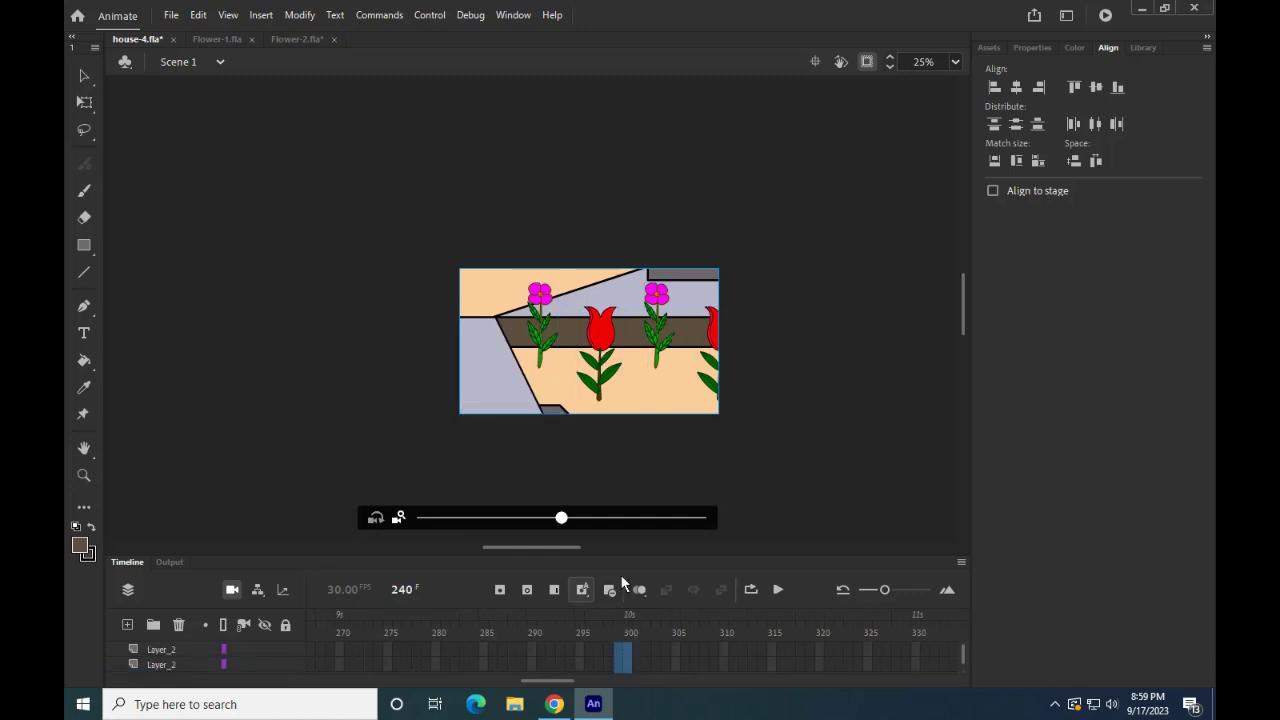
click(639, 658)
drag(629, 651, 630, 653)
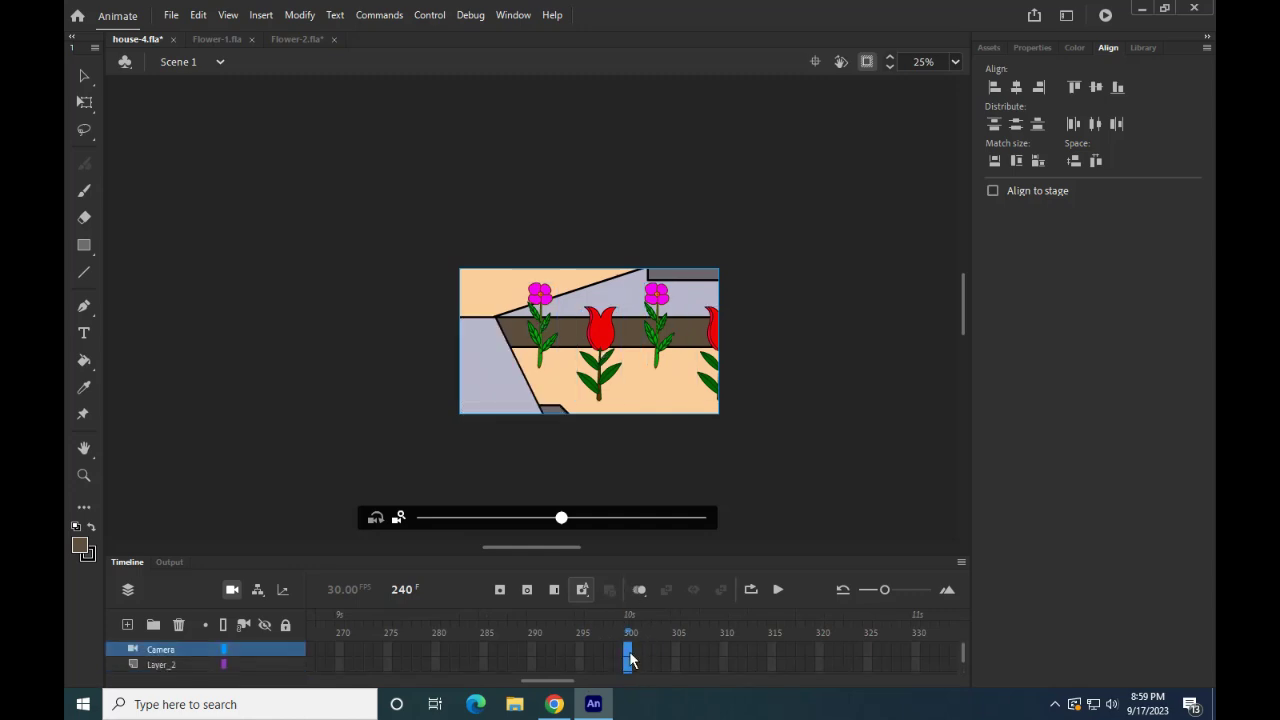
click(500, 589)
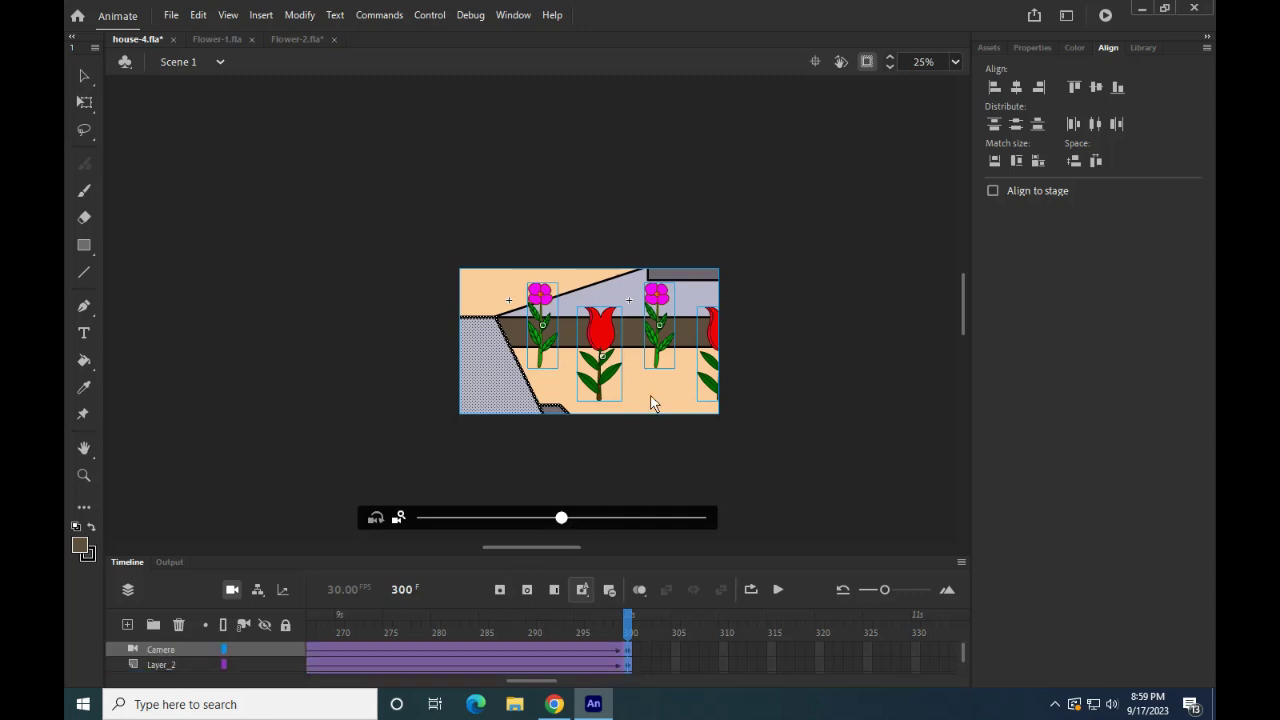
drag(603, 393, 875, 387)
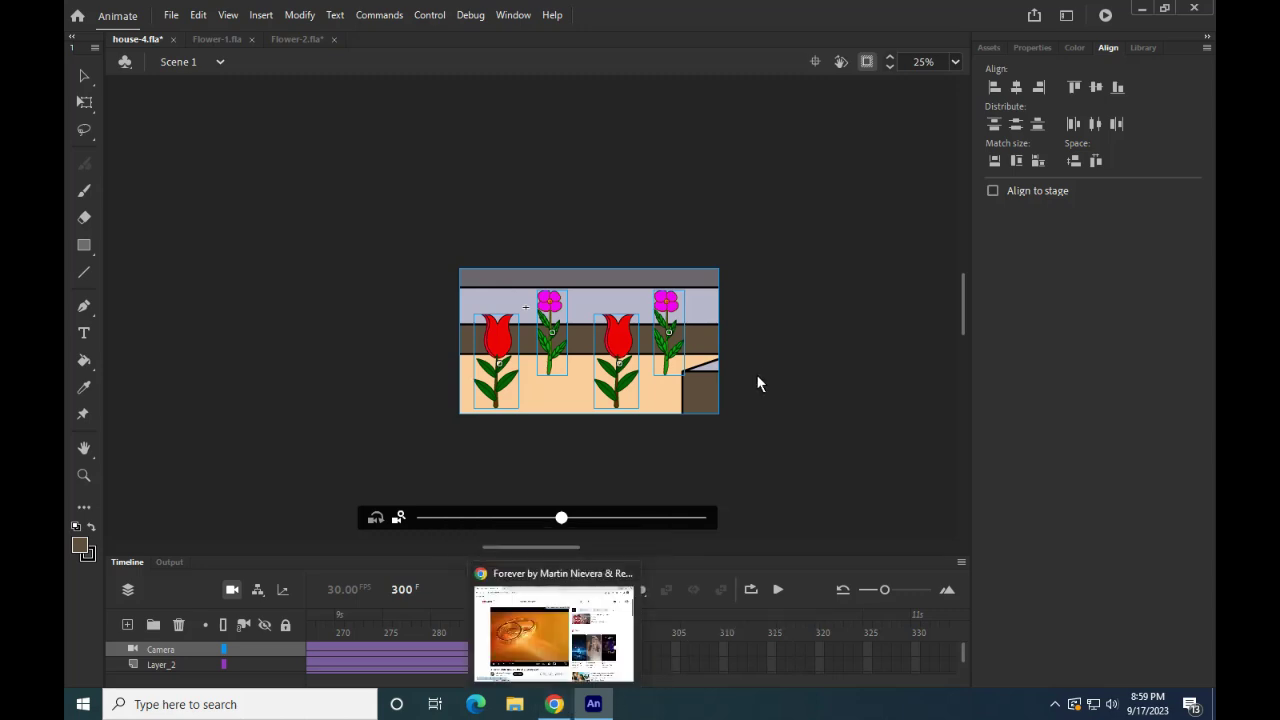
Step: Insert keyframes at frame 450 on all layers
drag(517, 681, 622, 693)
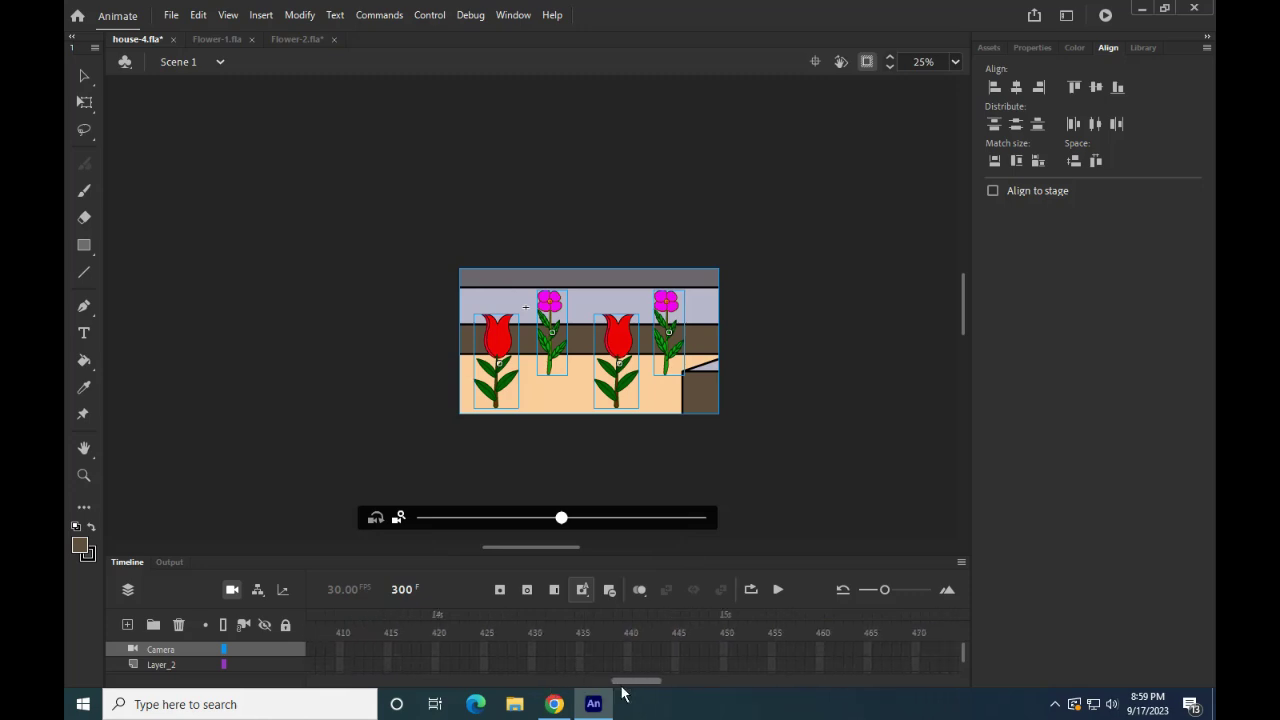
drag(724, 651, 727, 718)
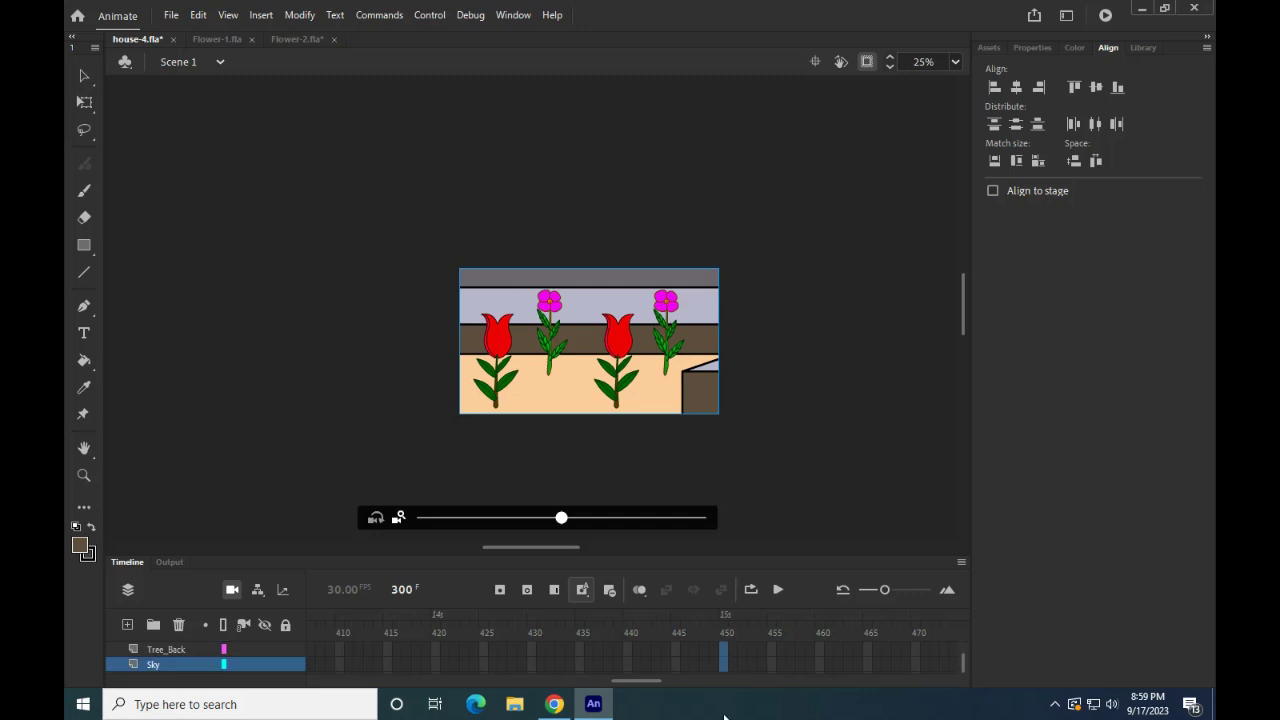
click(500, 589)
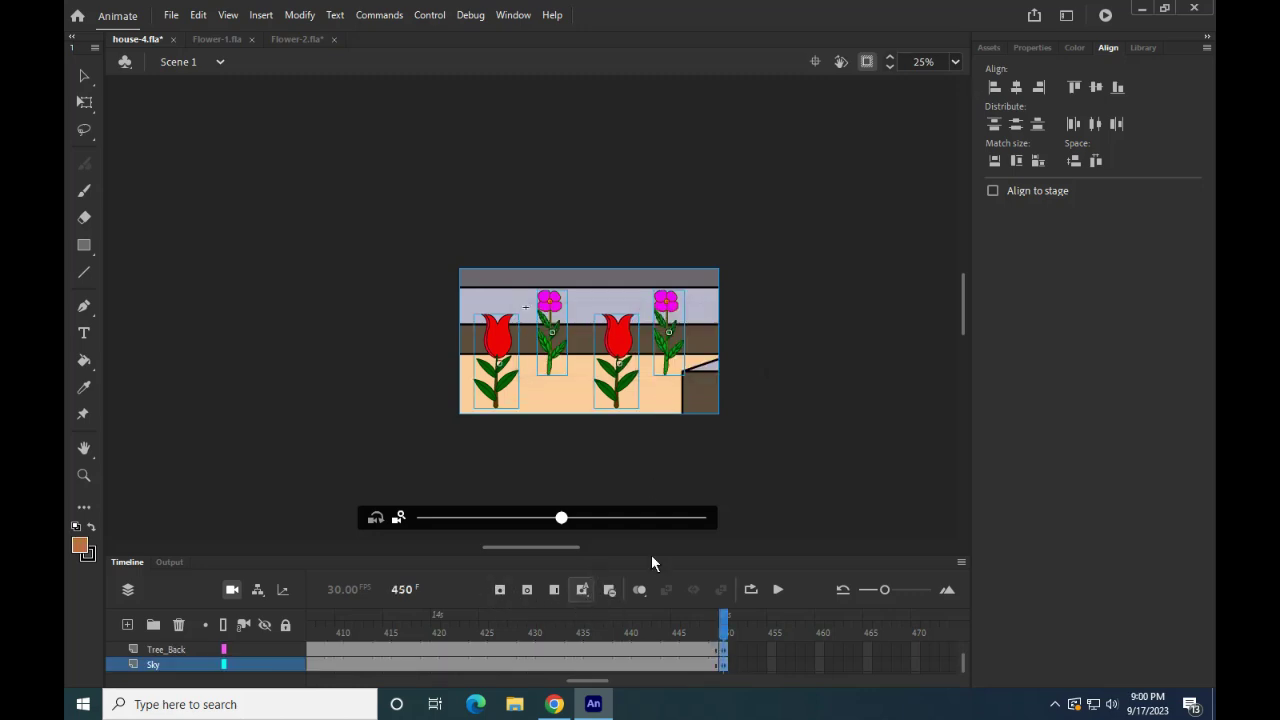
Step: Zoom the camera out at frame 450 and pan it to the seated man and the standing woman
drag(561, 518, 463, 532)
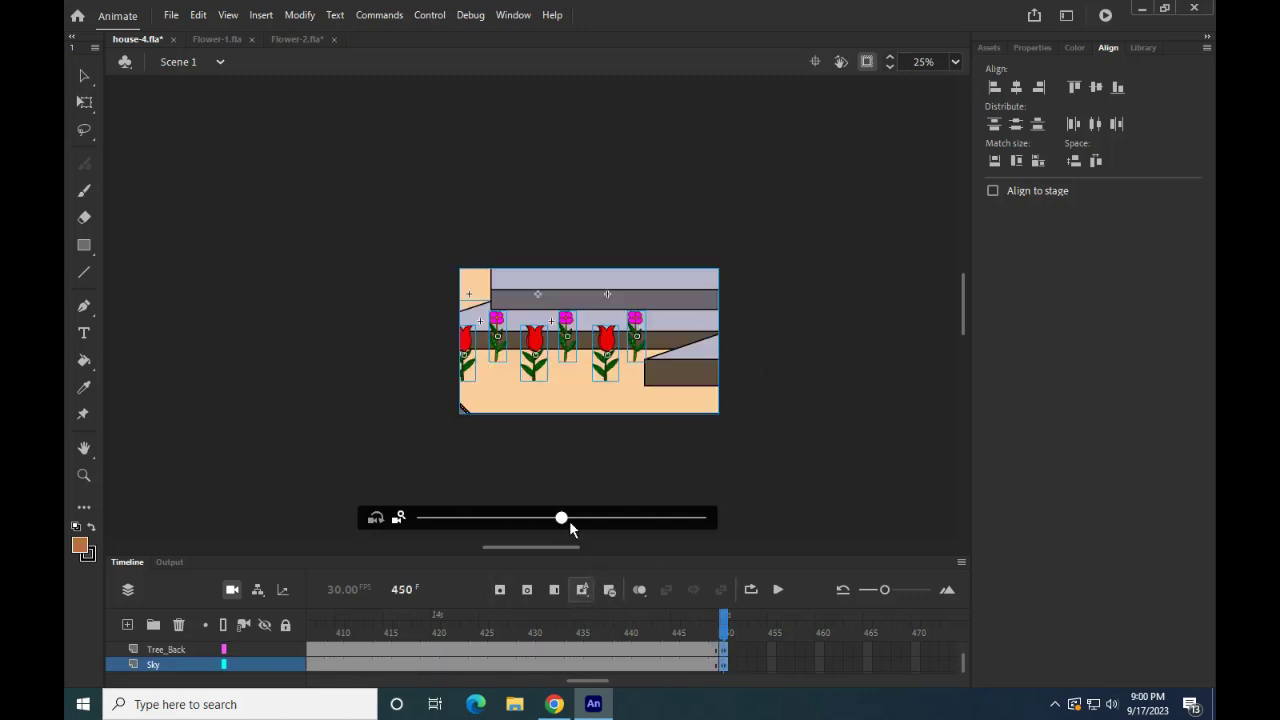
drag(566, 520, 459, 519)
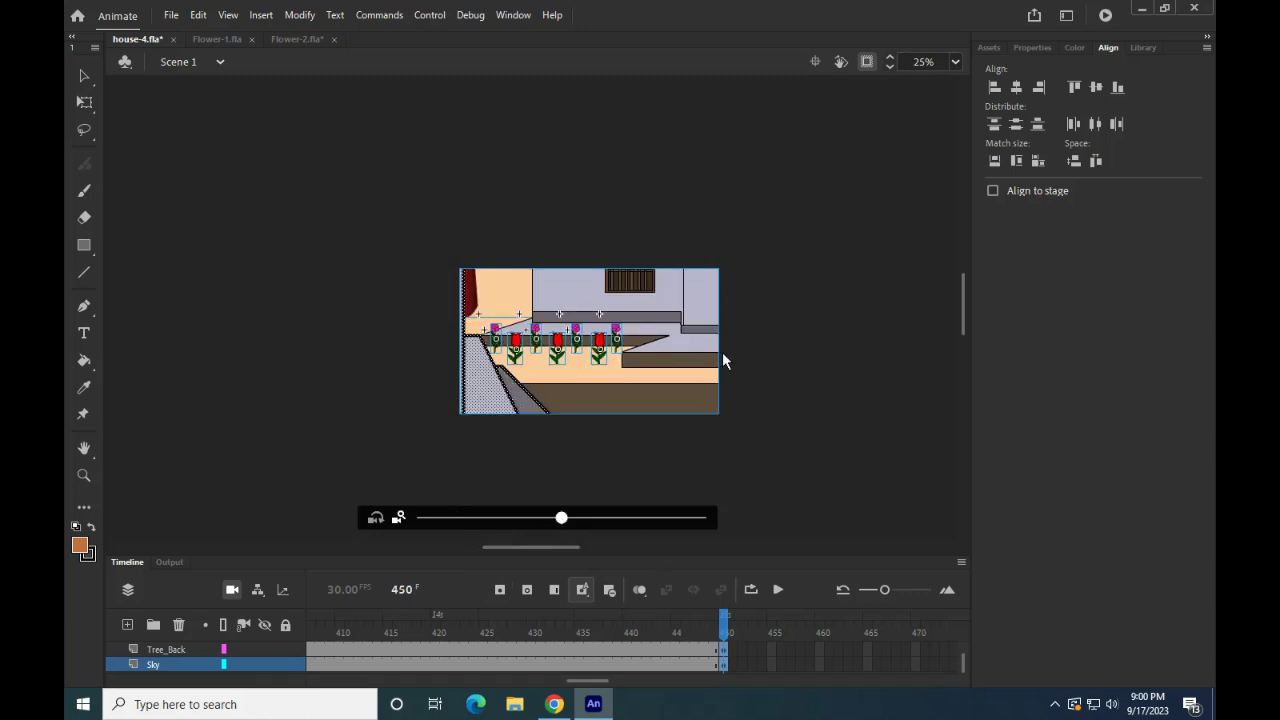
drag(722, 352, 852, 321)
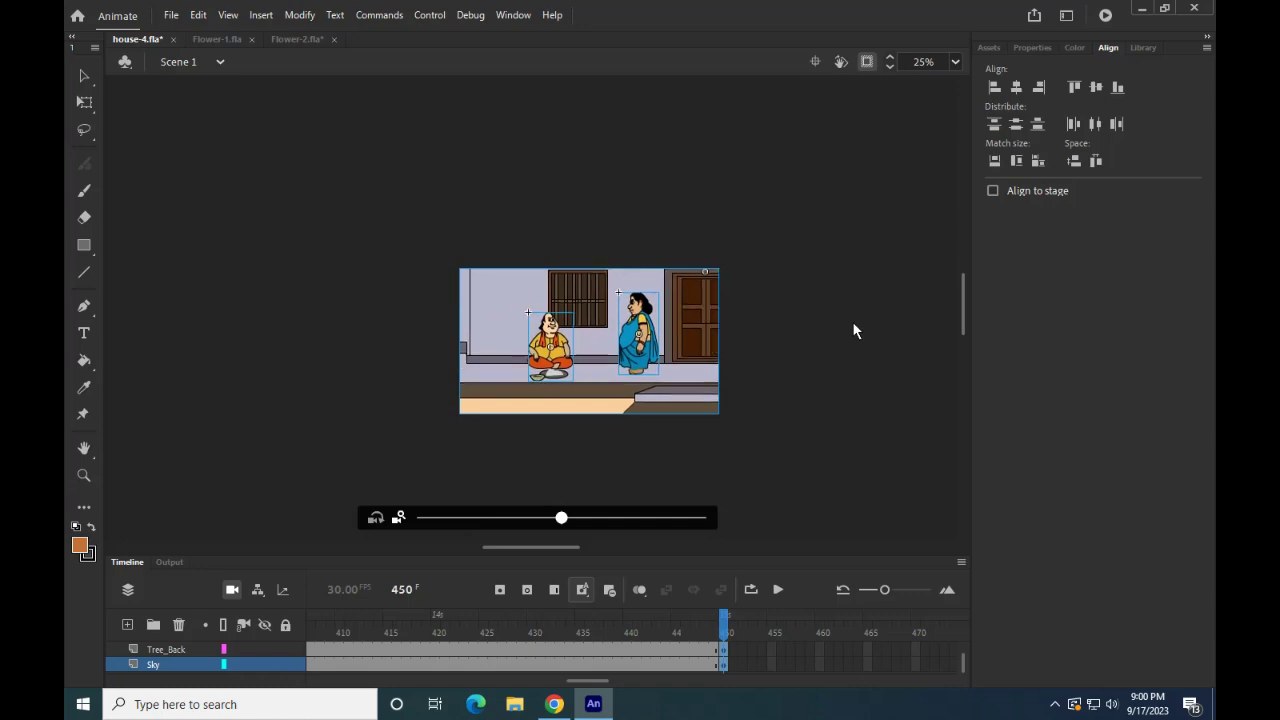
Step: Show the content outside the stage around the house and birds, and enlarge the timeline to reach the bird layers
click(867, 62)
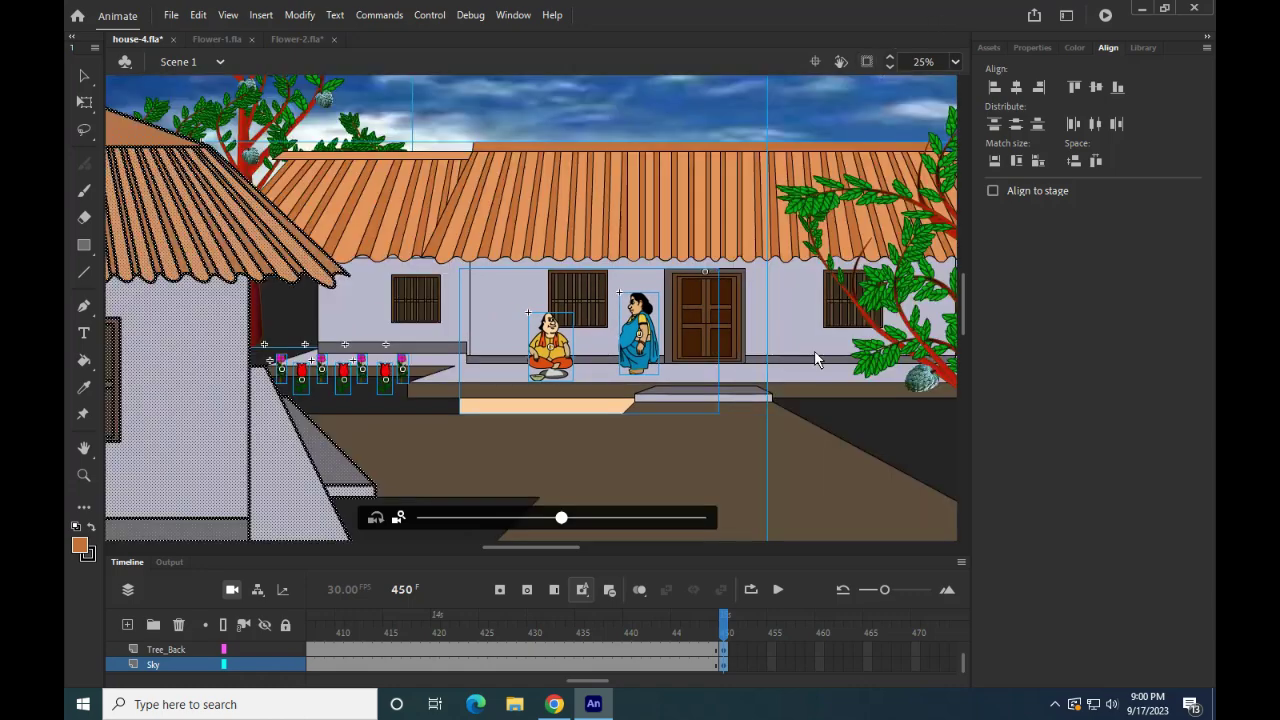
scroll(726, 335, down, 3)
scroll(726, 335, up, 2)
scroll(726, 335, down, 3)
scroll(726, 335, up, 4)
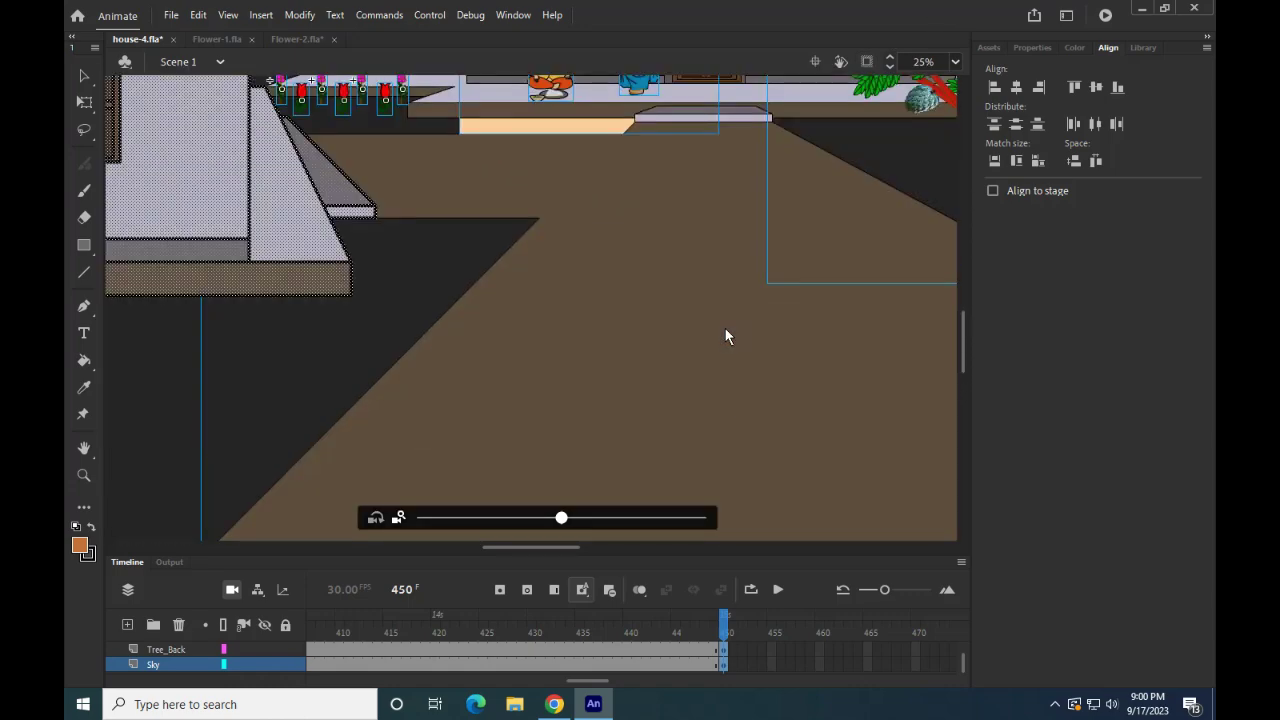
drag(796, 364, 580, 319)
scroll(583, 325, up, 3)
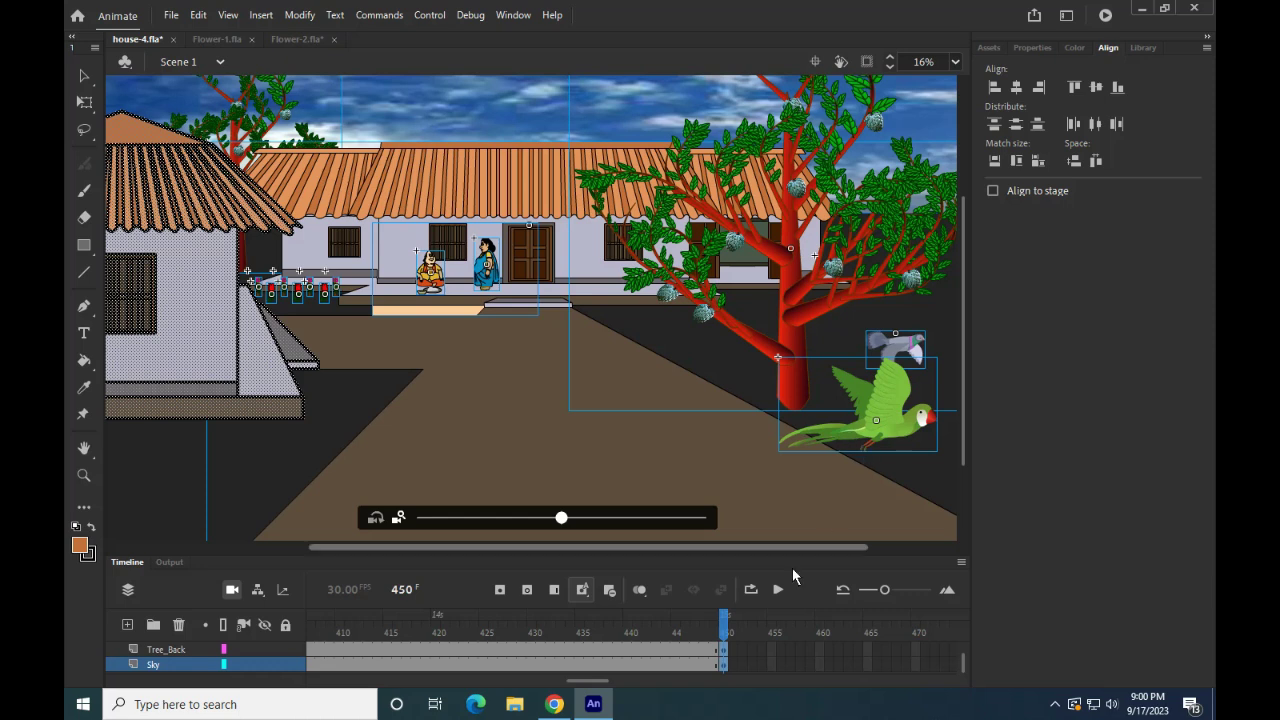
drag(697, 557, 710, 447)
scroll(646, 614, up, 3)
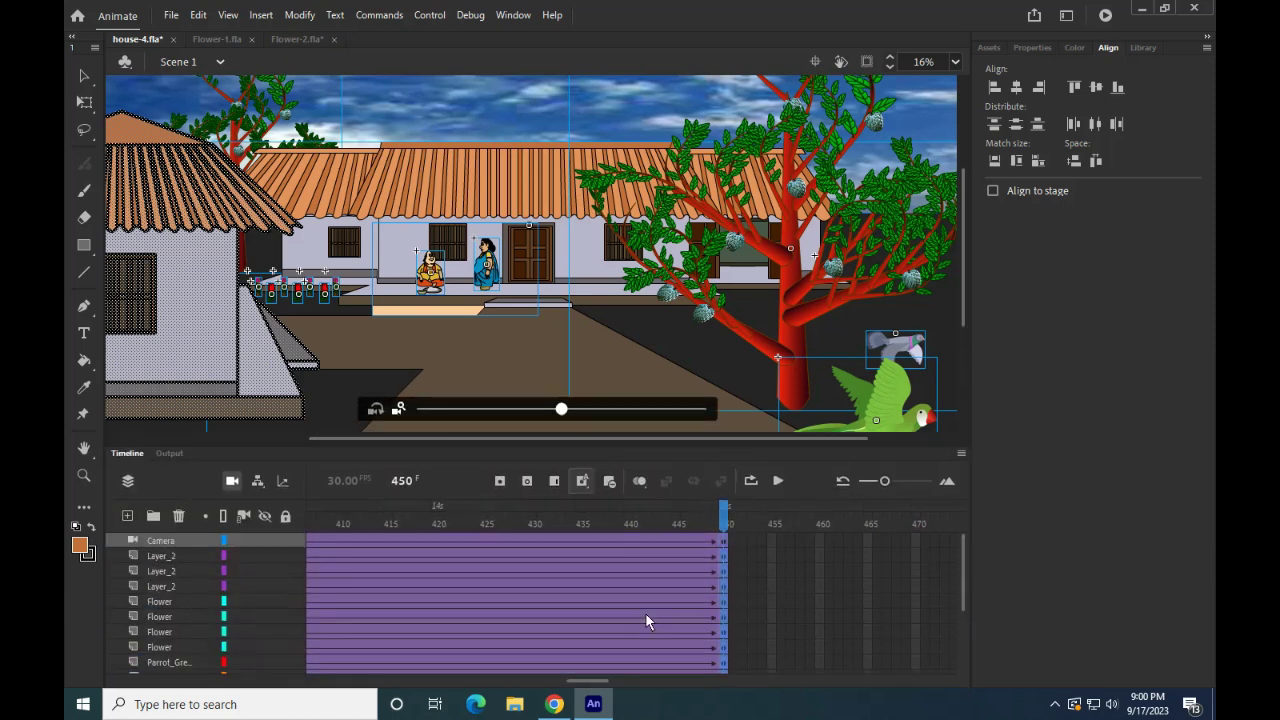
scroll(645, 612, down, 3)
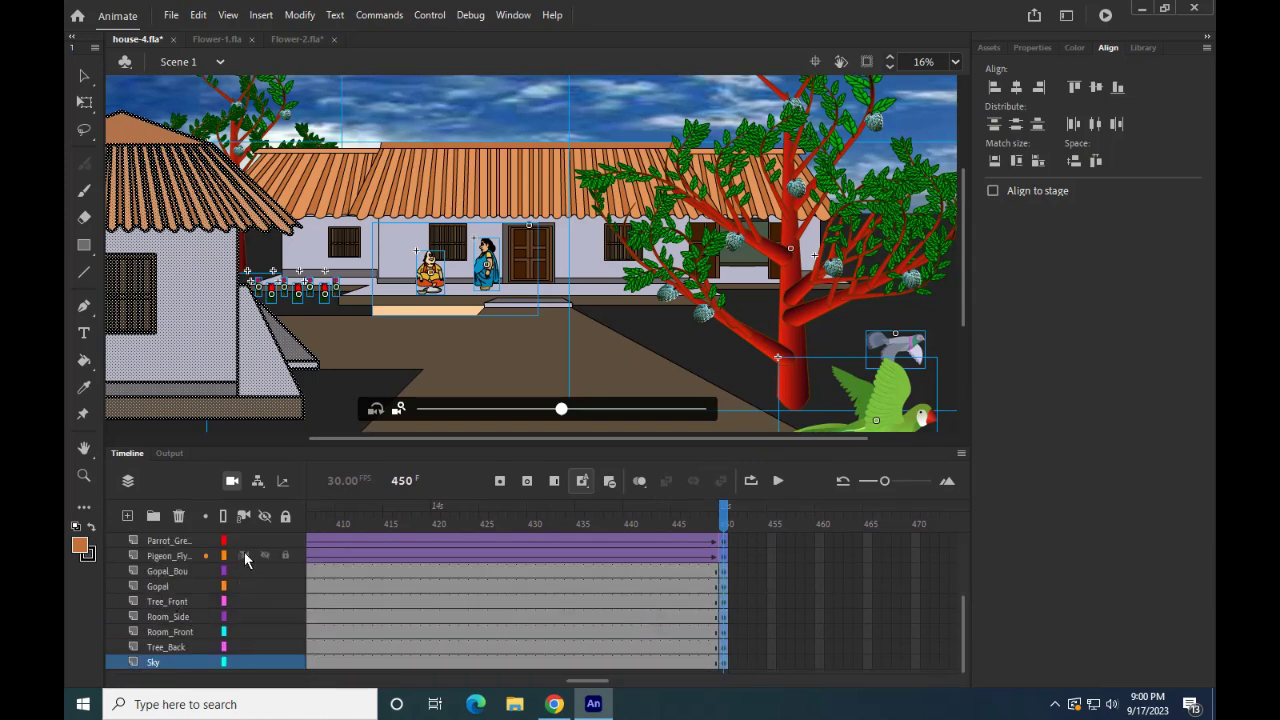
Step: Move the flying pigeon at frame 240 from beside the large tree to the sky above the side house's roof
drag(596, 681, 475, 688)
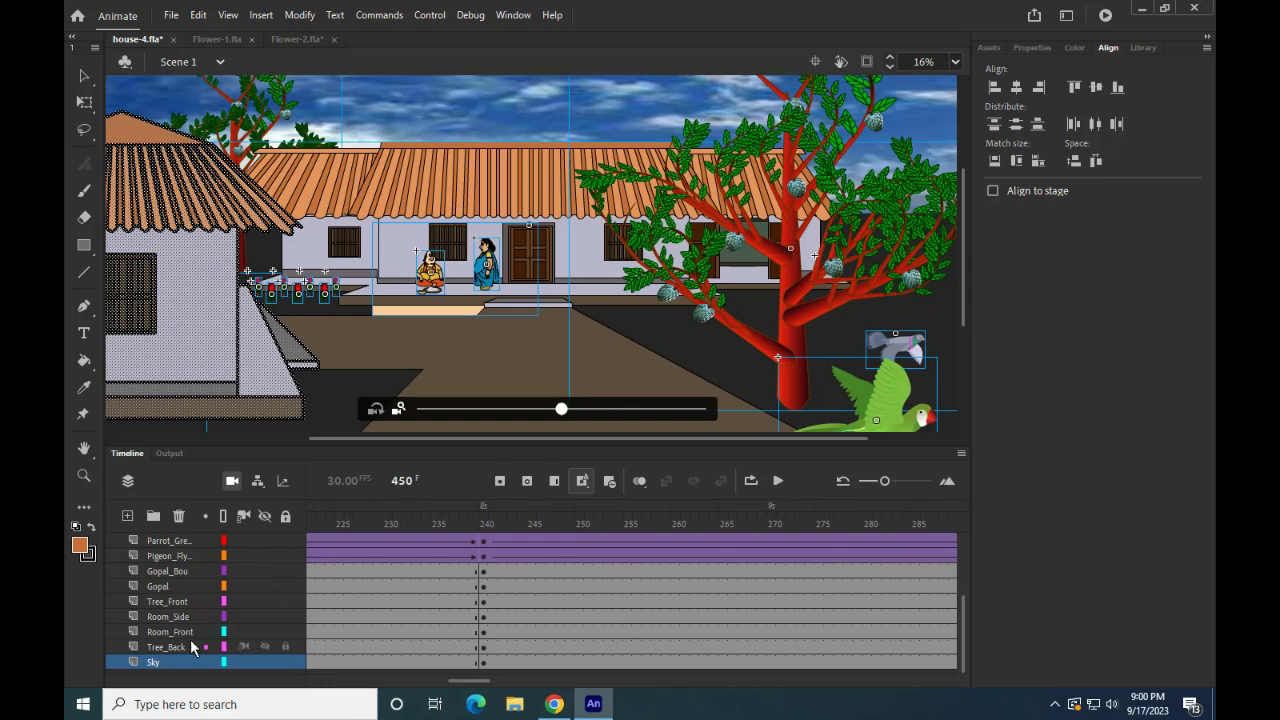
click(164, 558)
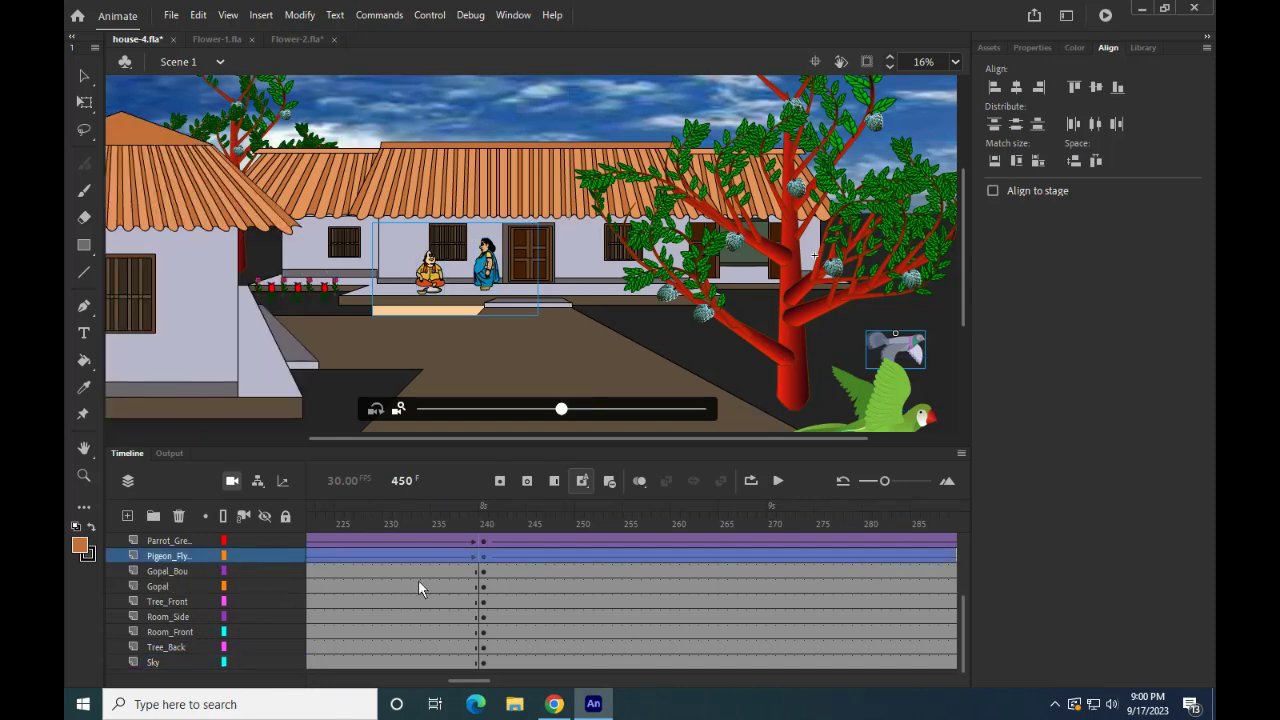
mouse_move(475, 680)
mouse_down()
mouse_move(580, 694)
mouse_move(460, 700)
mouse_up()
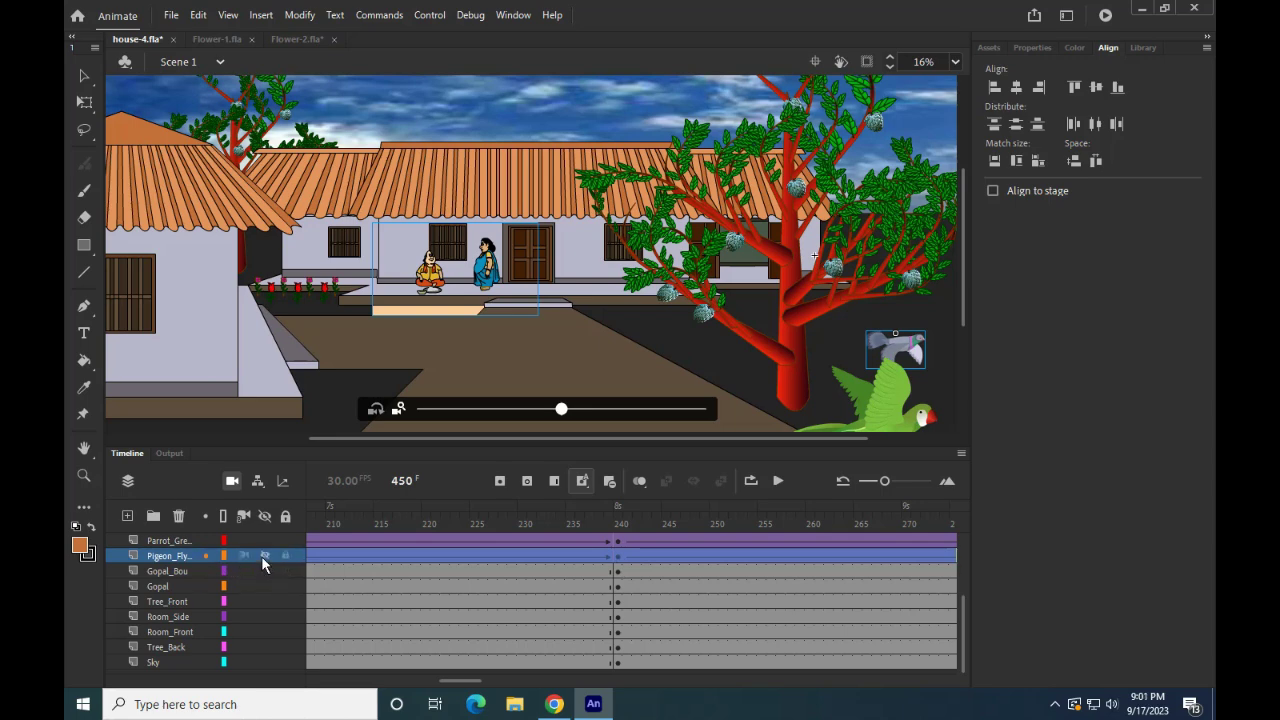
click(618, 557)
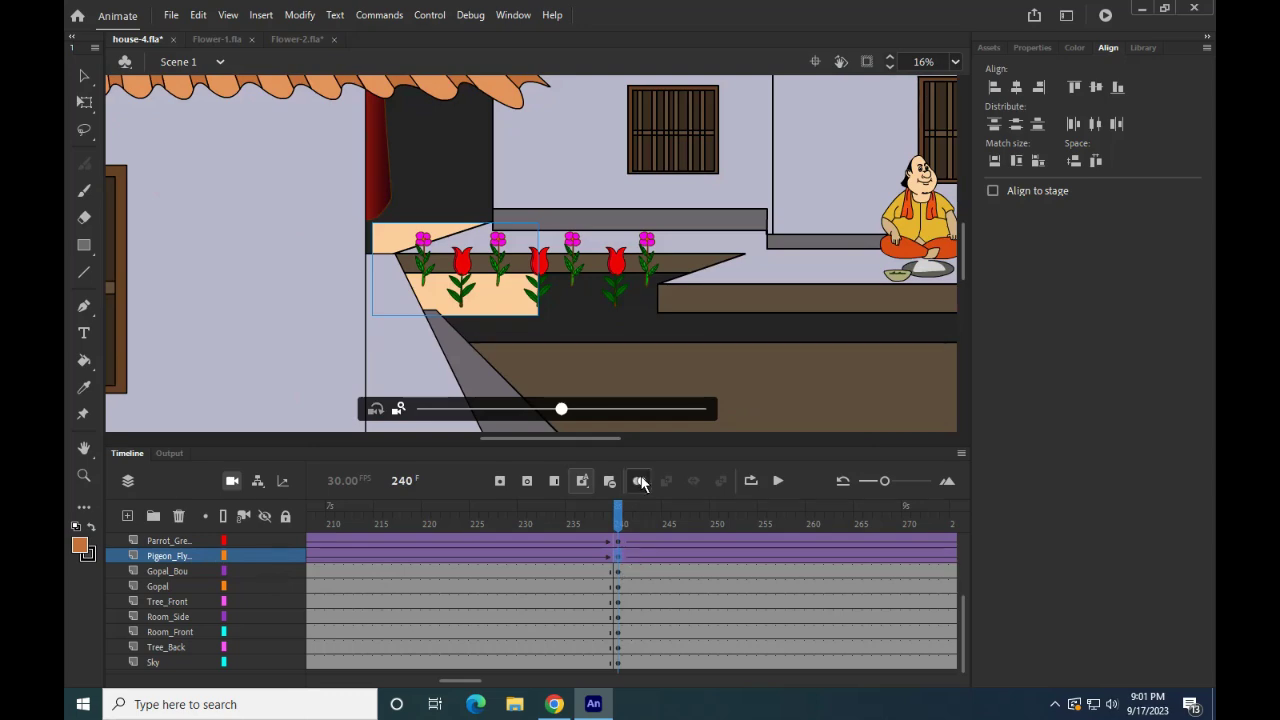
scroll(639, 333, down, 5)
scroll(639, 333, down, 2)
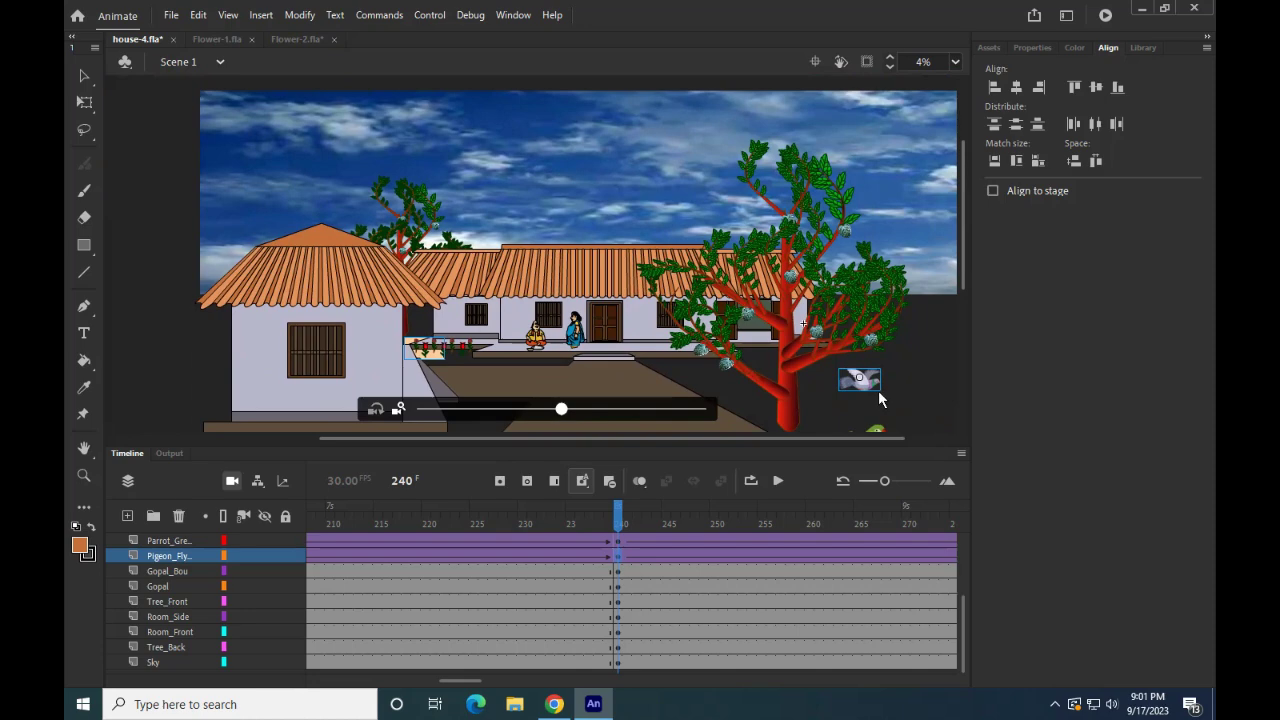
click(84, 75)
drag(858, 378, 347, 157)
Step: Move the pigeon at frame 300 to the near end of the flower bed, beside the side house's wall
drag(476, 681, 530, 691)
click(368, 560)
drag(811, 408, 389, 357)
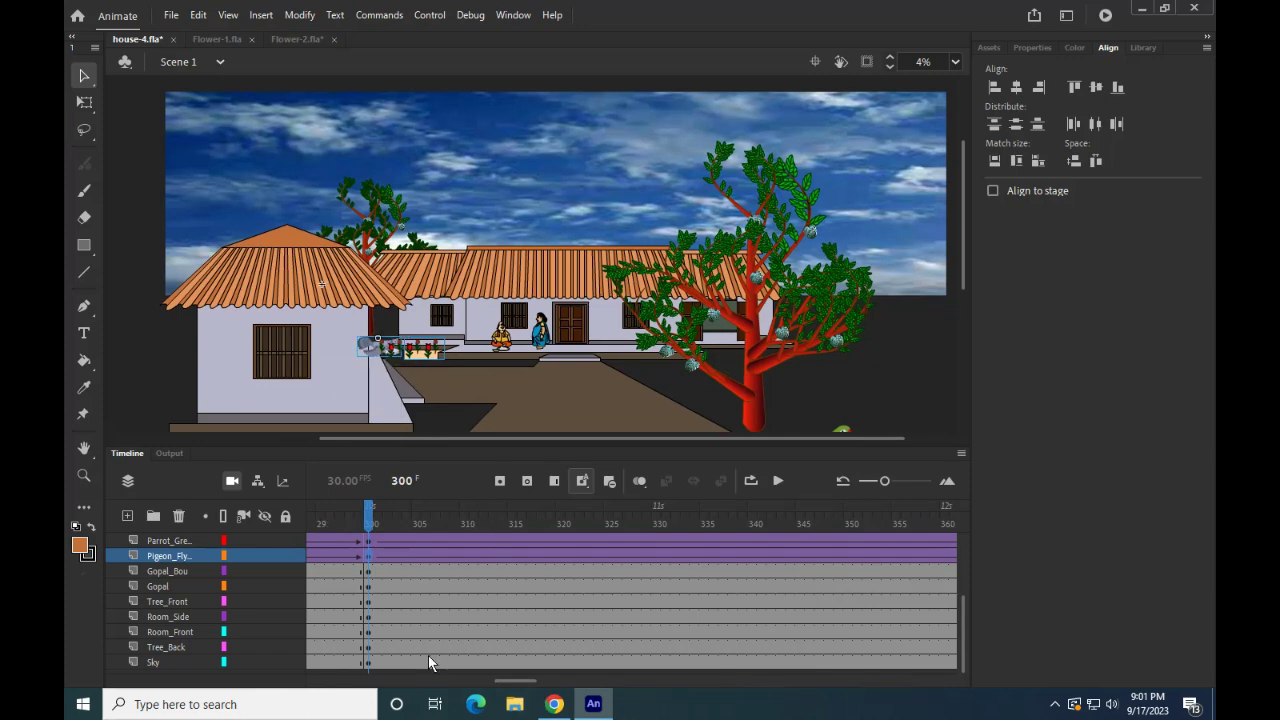
drag(370, 516, 369, 548)
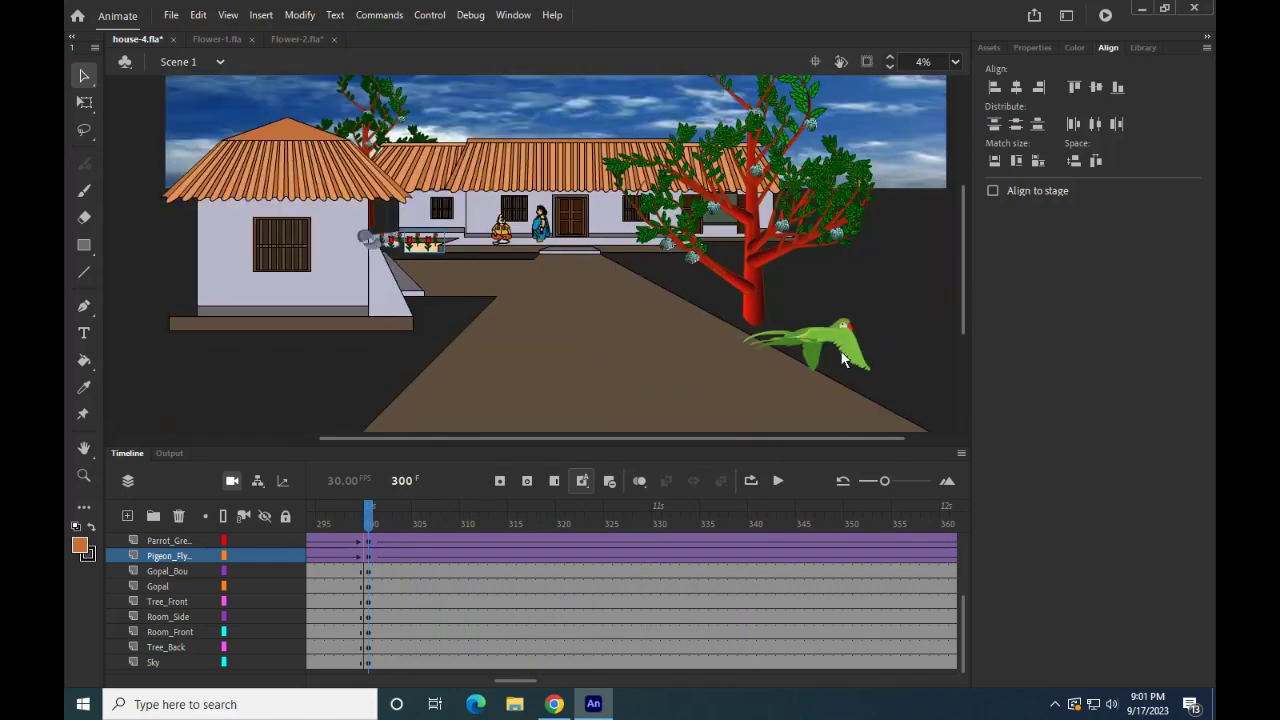
Step: Move the green parrot onto the side house: near the window at frame 300 and at the roof edge at frame 240
click(843, 358)
drag(806, 338, 339, 238)
drag(516, 681, 472, 681)
click(431, 540)
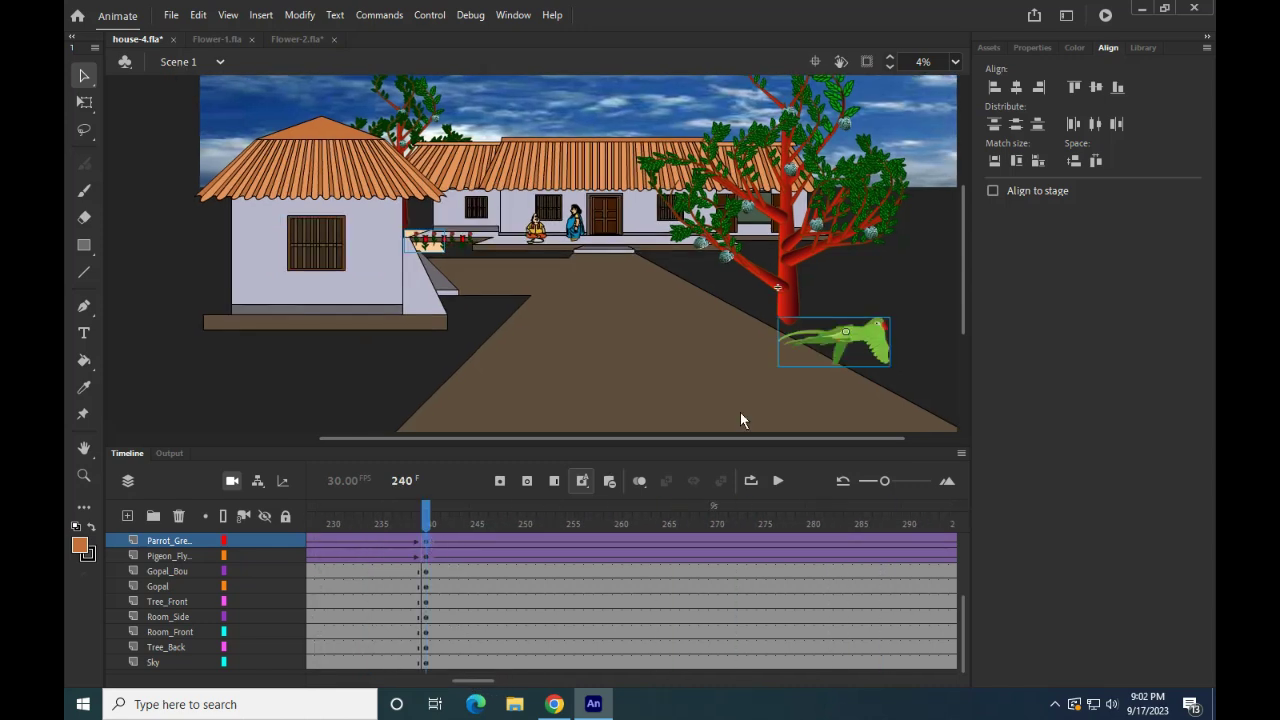
drag(861, 338, 345, 200)
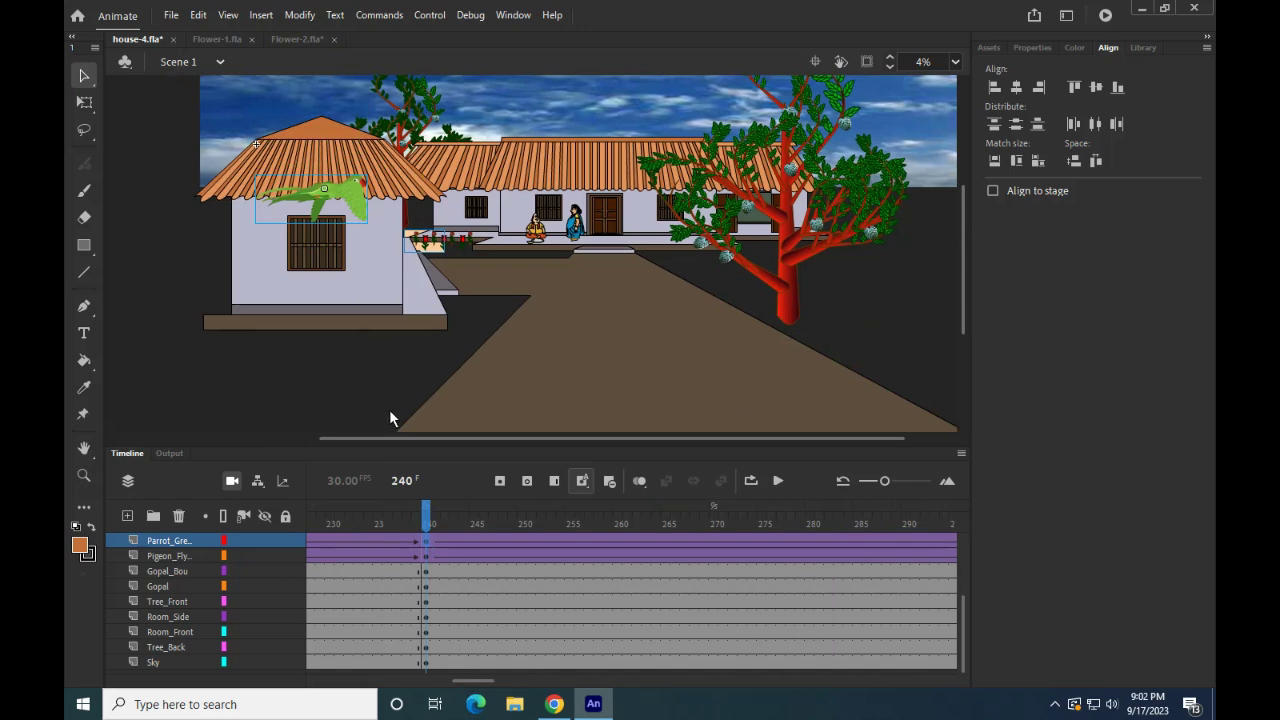
Step: Reorder the parrot and pigeon layers directly beneath the Camera layer, with the pigeon above the parrot
scroll(170, 535, up, 3)
click(165, 553)
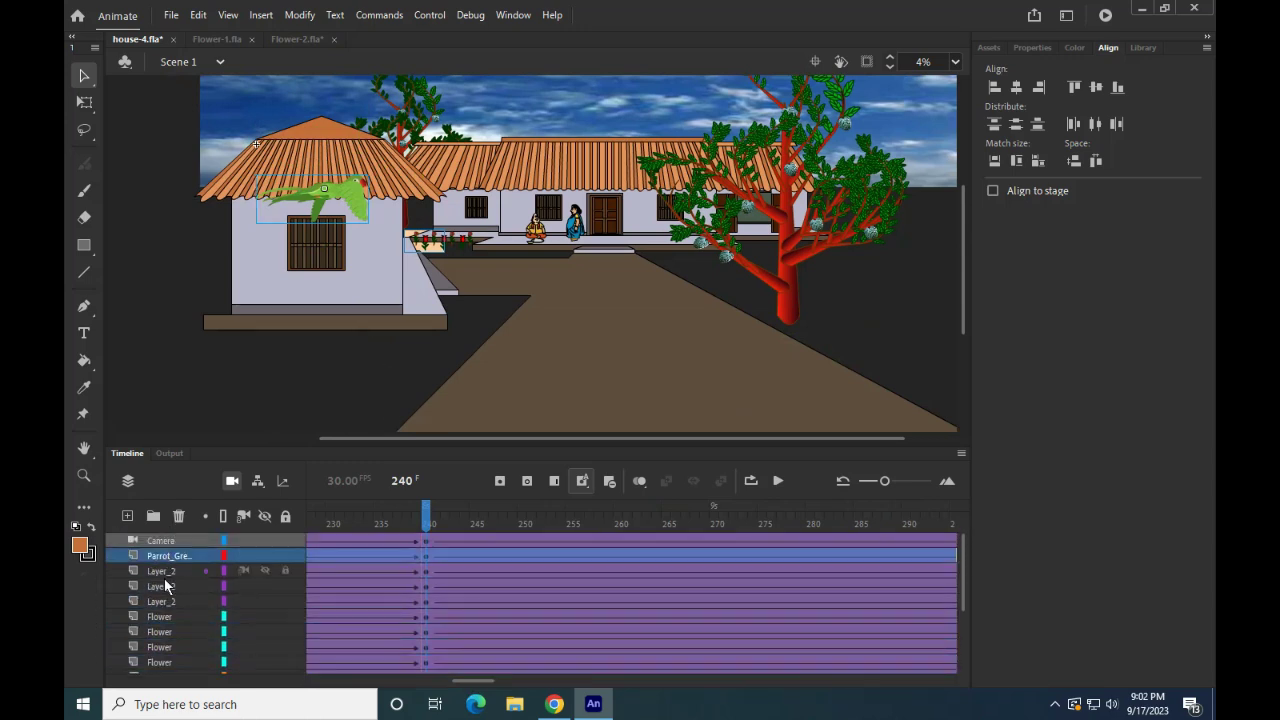
scroll(171, 600, down, 1)
scroll(171, 616, down, 1)
drag(165, 586, 163, 548)
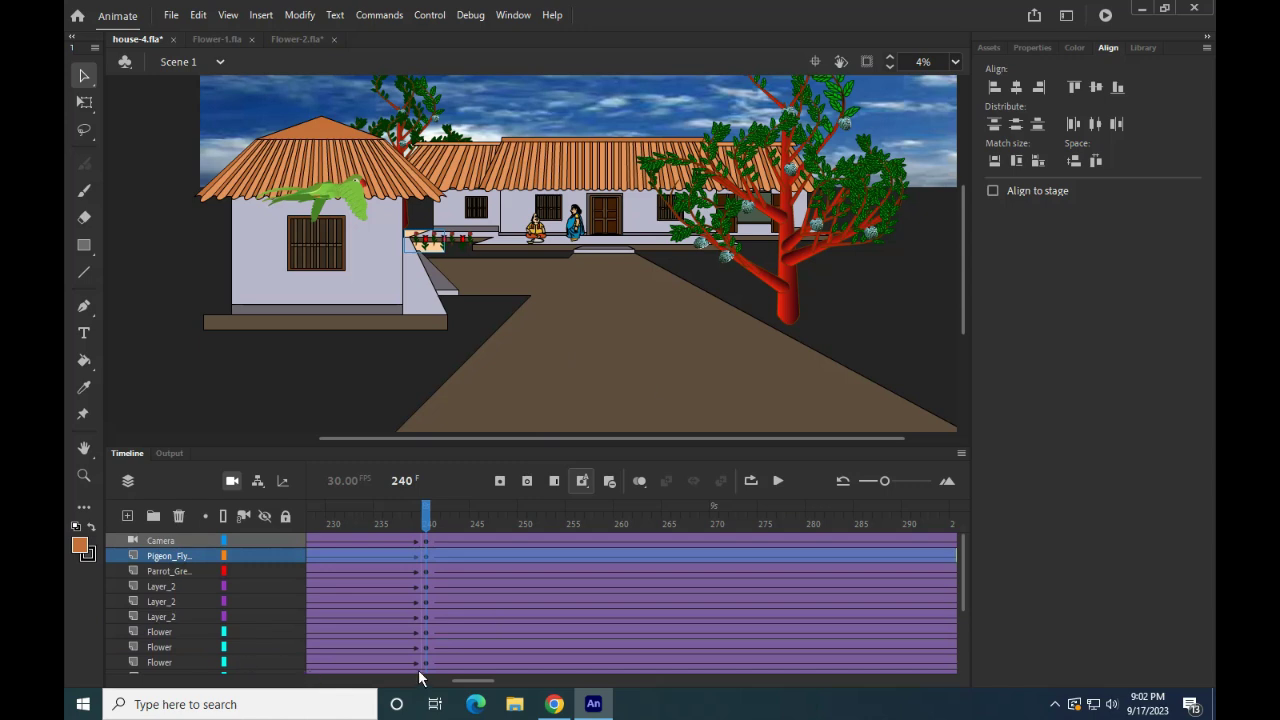
Step: Zoom the camera out at frame 450 to take in the house front, both characters and part of the flower bed
drag(473, 683, 597, 703)
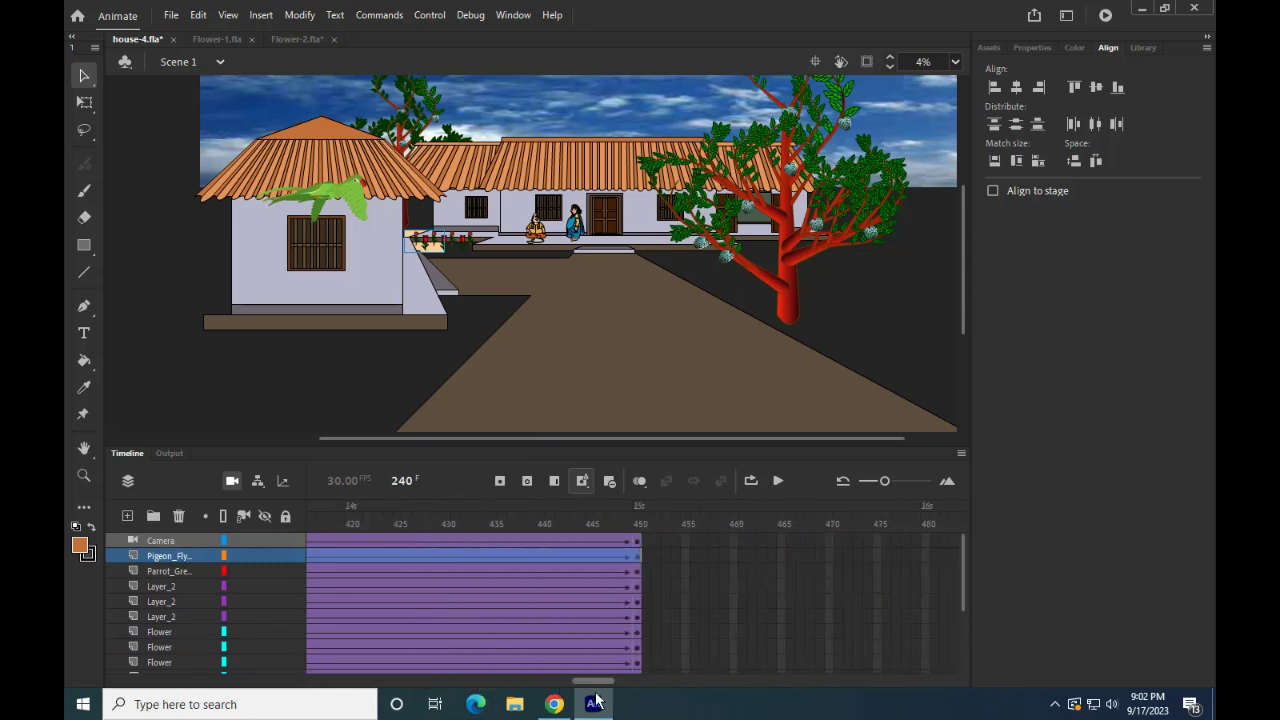
click(648, 541)
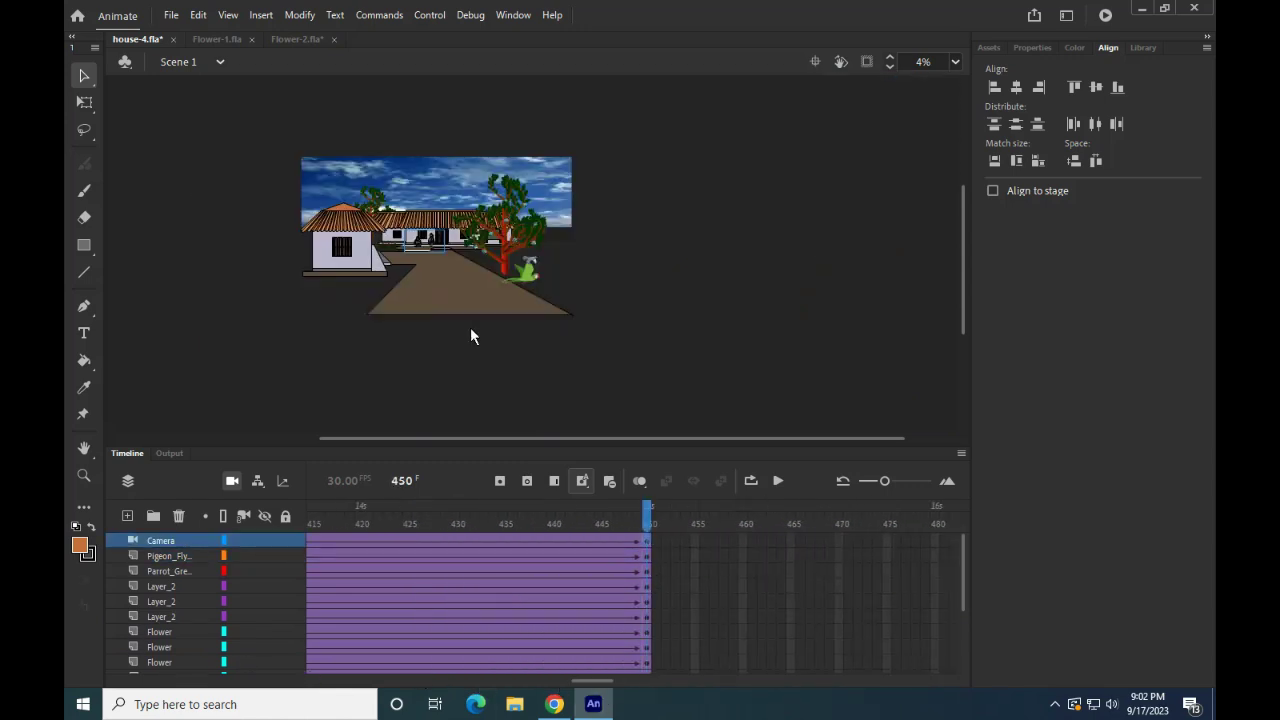
click(231, 482)
click(231, 482)
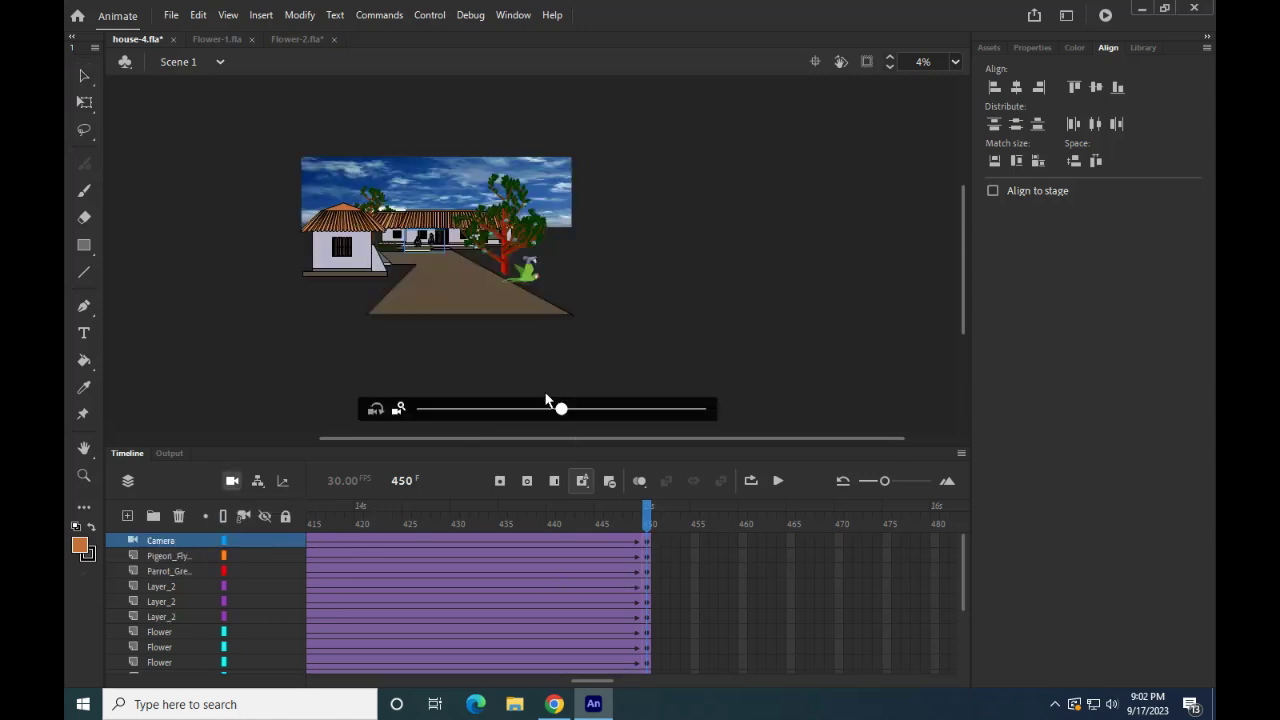
click(632, 410)
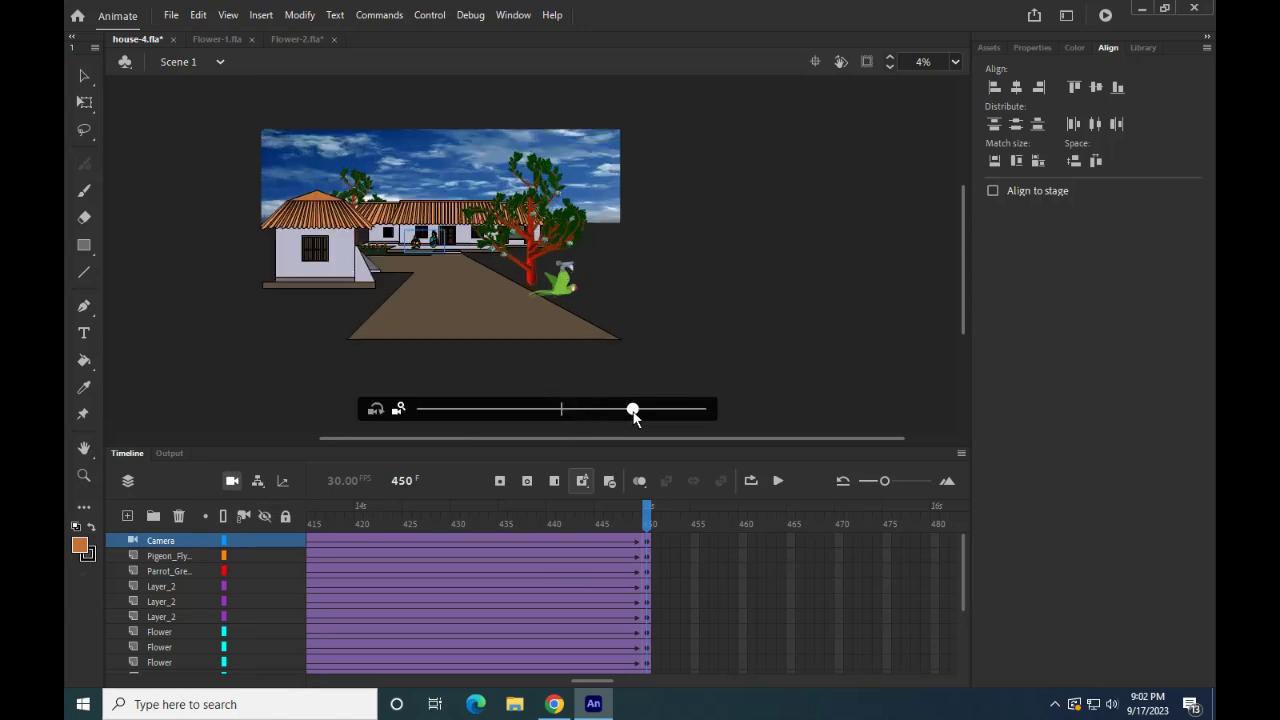
drag(566, 414, 435, 421)
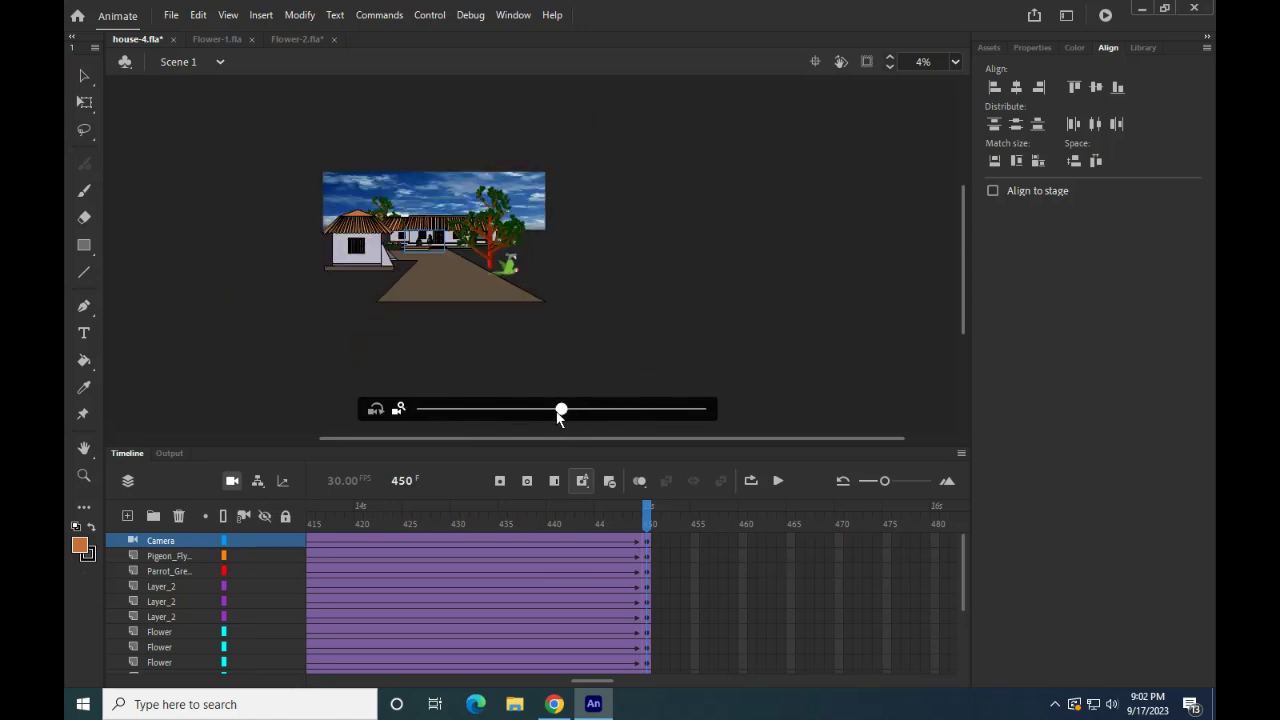
click(458, 410)
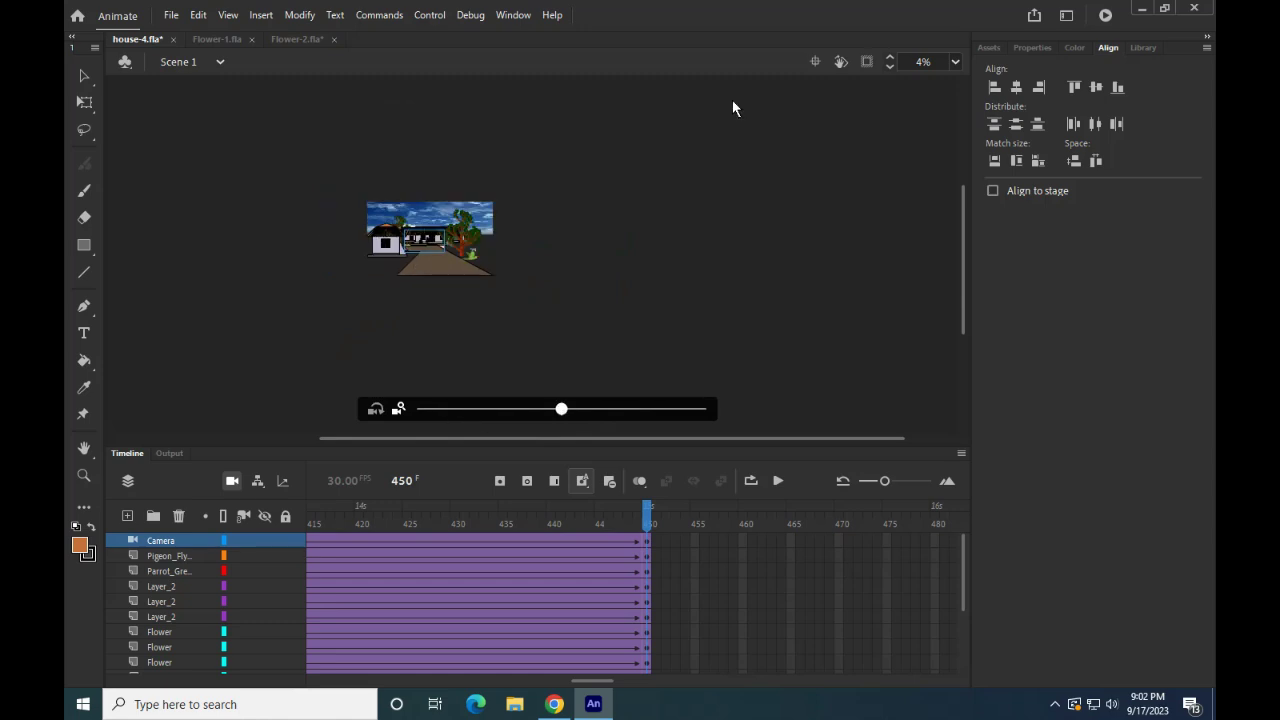
Step: Clip the content outside the stage and inspect the camera framing at frame 450 up close
click(867, 61)
scroll(430, 245, up, 5)
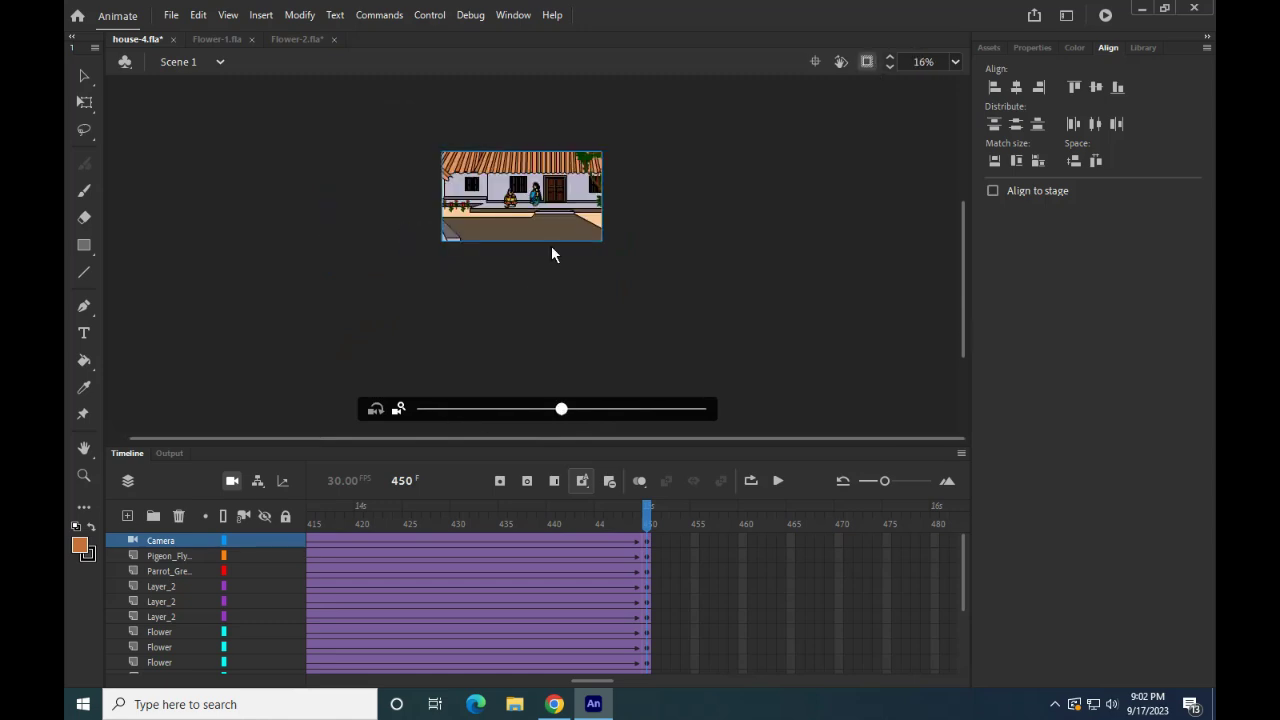
drag(503, 176, 547, 262)
scroll(566, 268, up, 2)
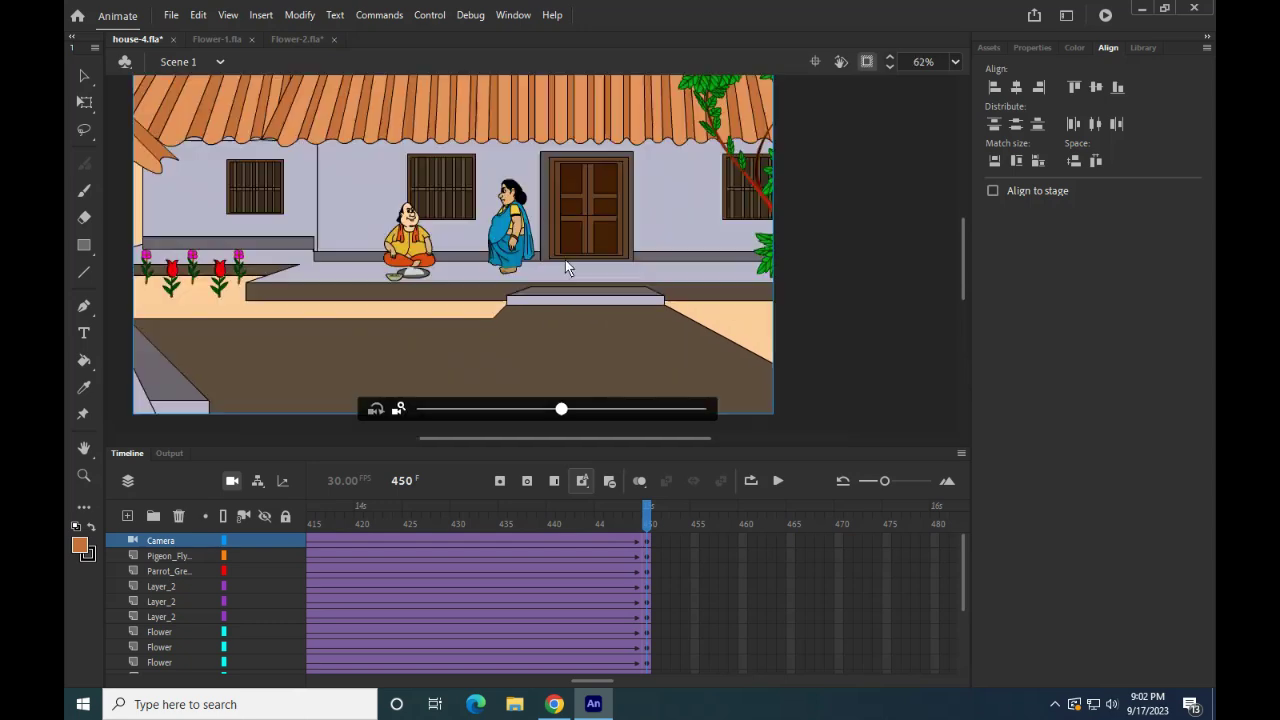
Step: Shift the camera framing slightly upward at frame 450 and enlarge the stage area by shrinking the timeline
scroll(566, 268, down, 1)
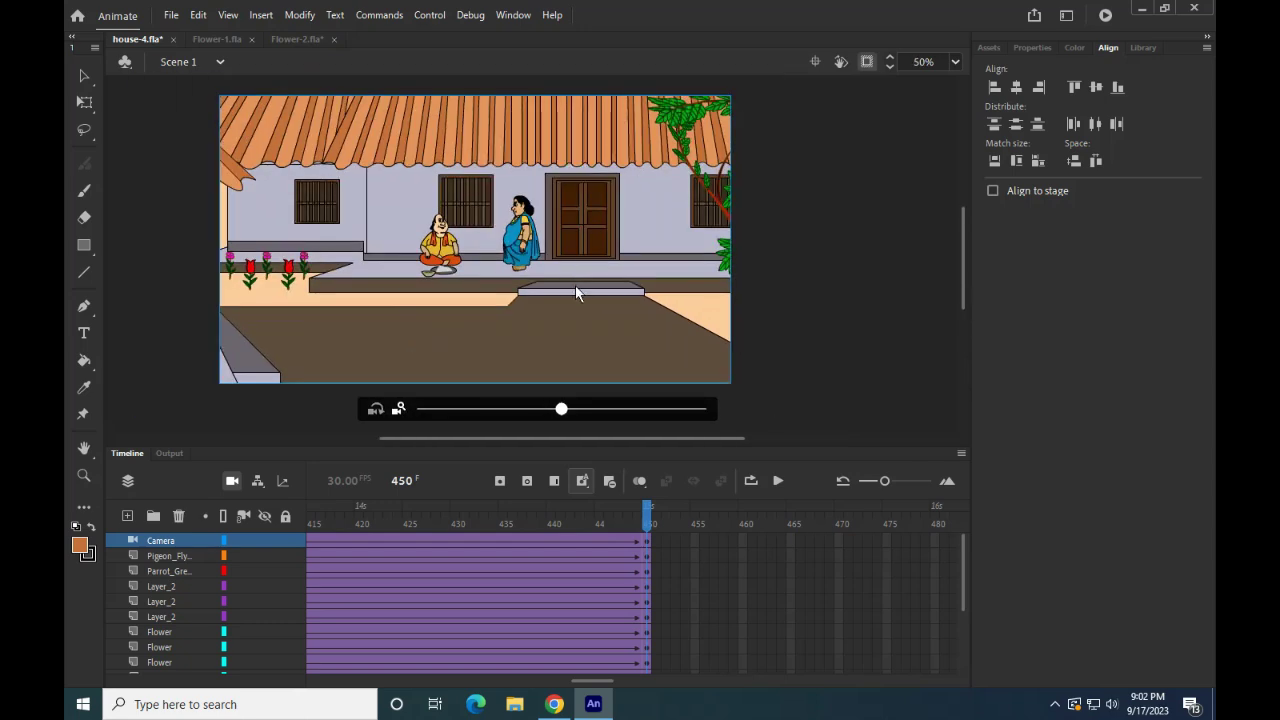
drag(577, 283, 580, 278)
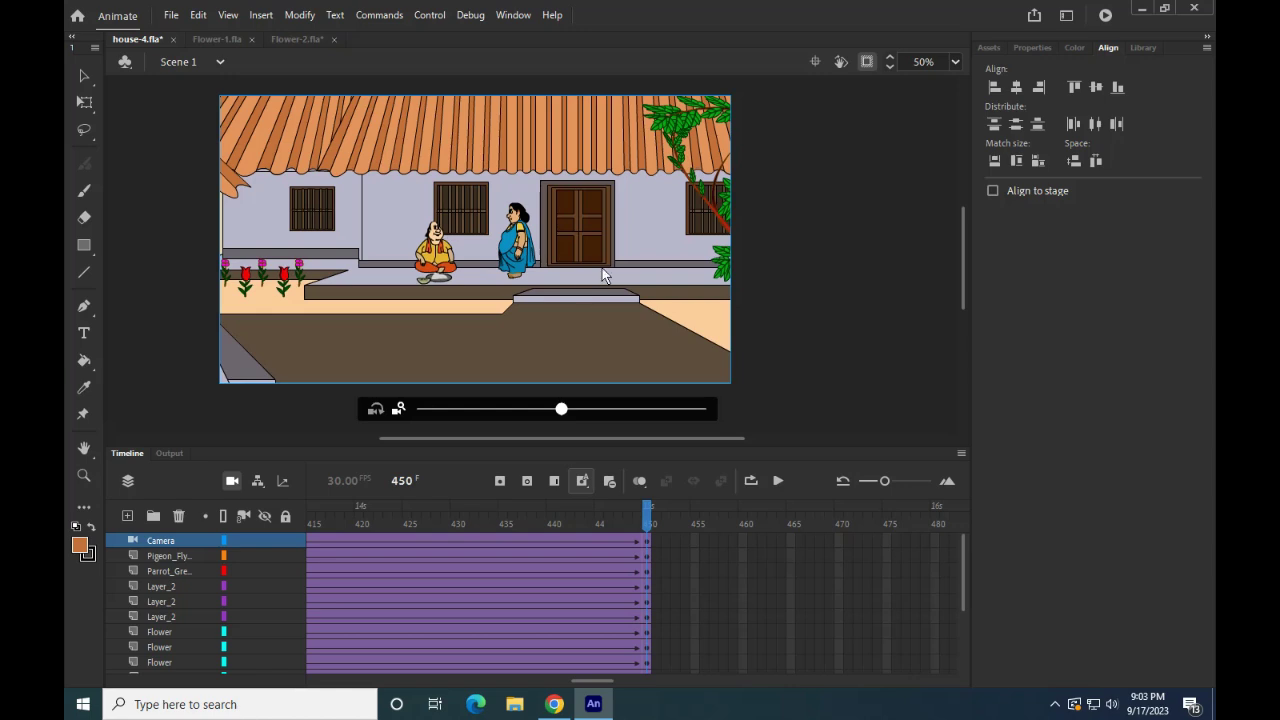
drag(560, 296, 601, 299)
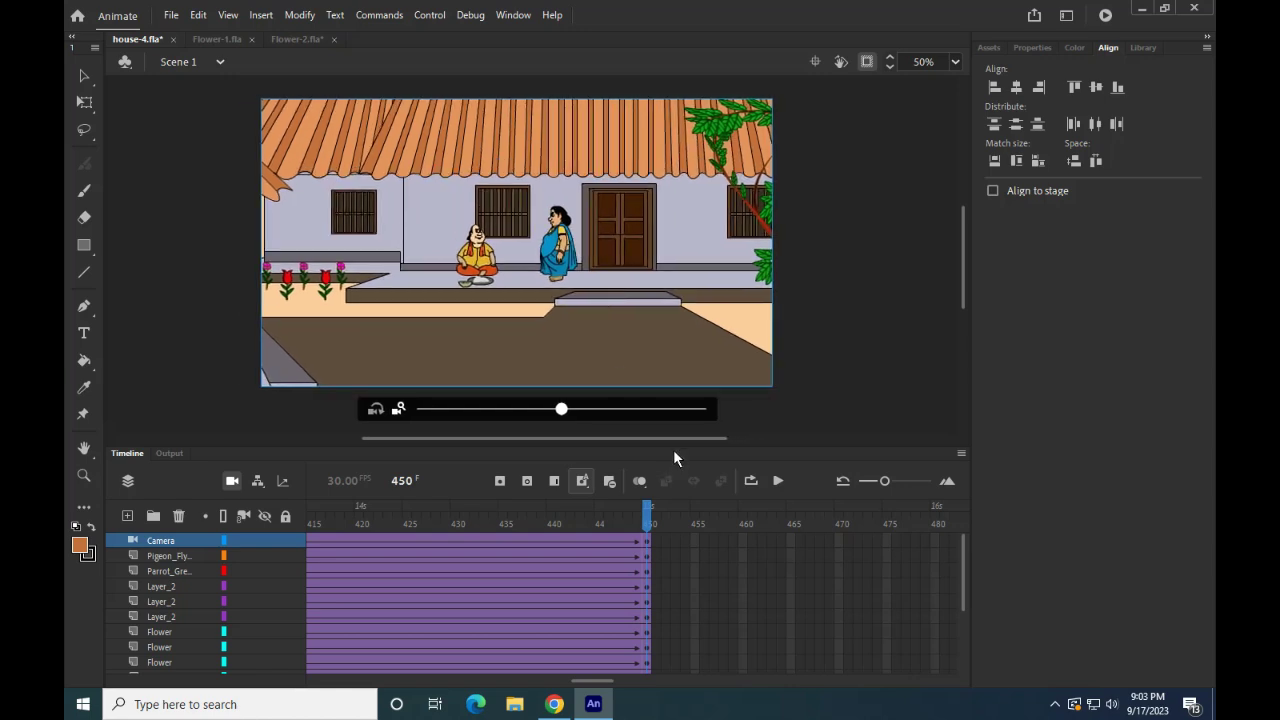
drag(673, 448, 673, 563)
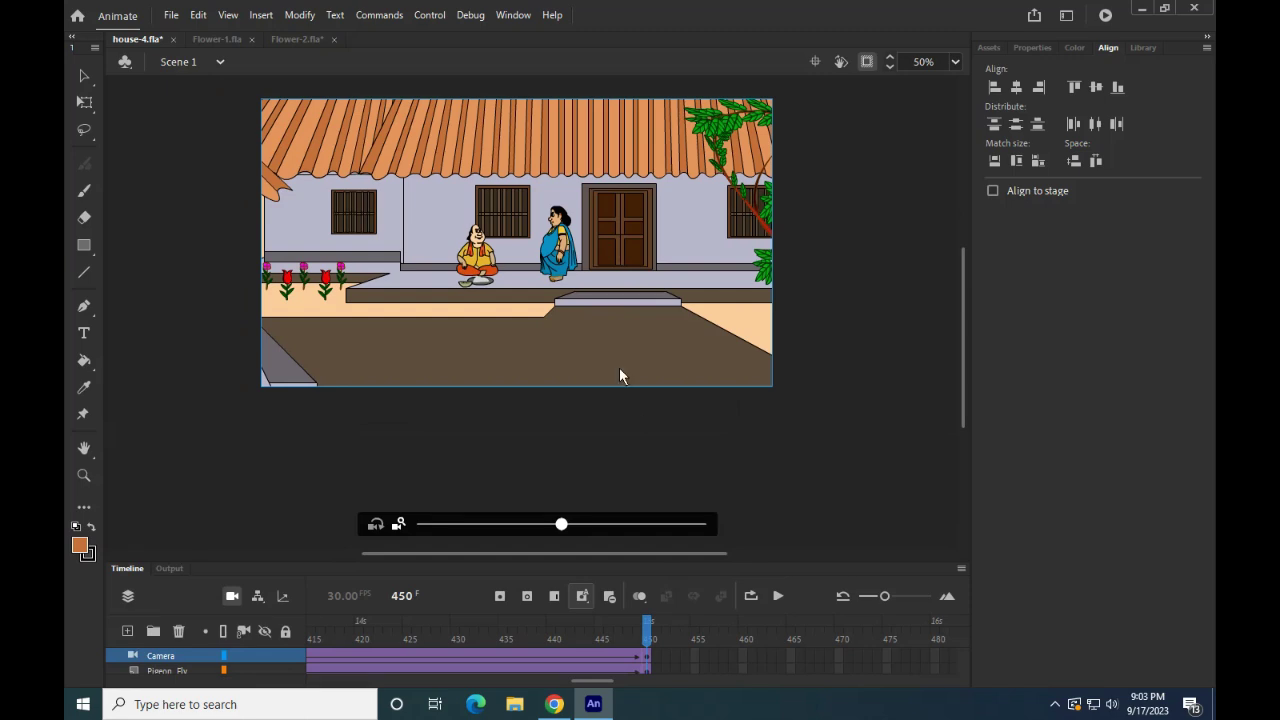
scroll(610, 255, up, 3)
scroll(582, 288, down, 3)
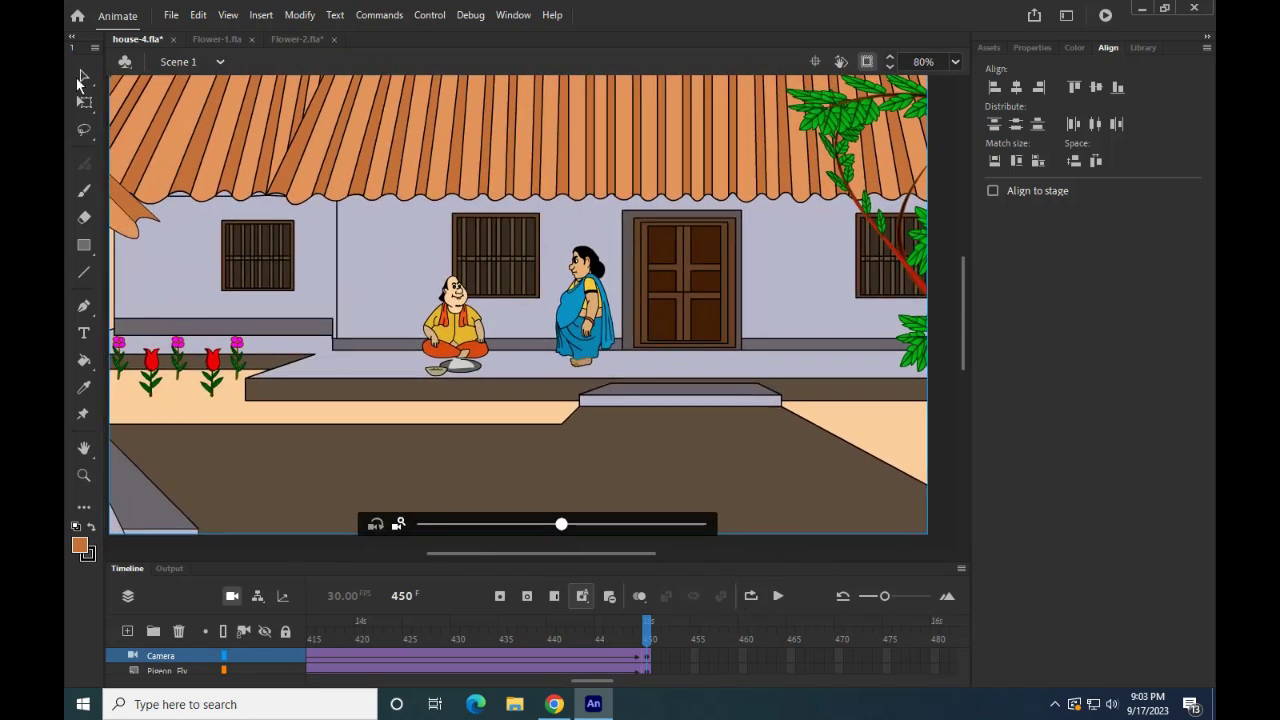
Step: Save the house-4 document and play the animation
click(81, 79)
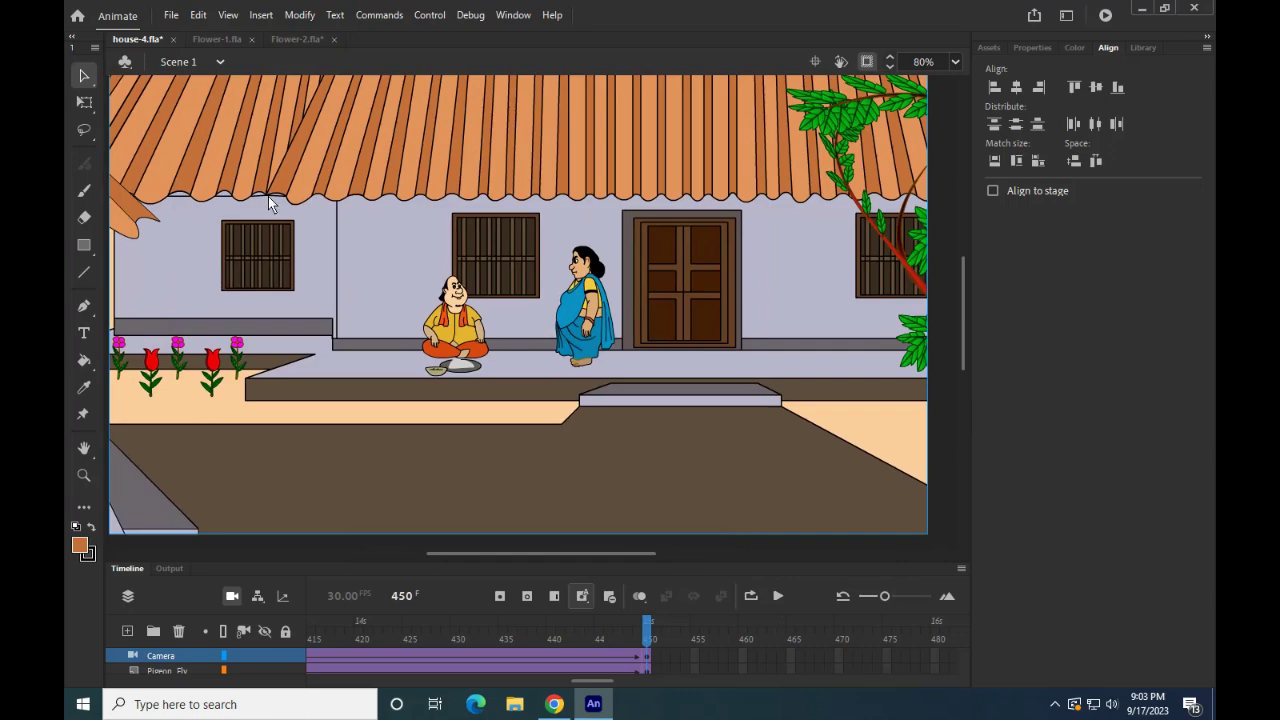
key(ctrl+s)
click(778, 596)
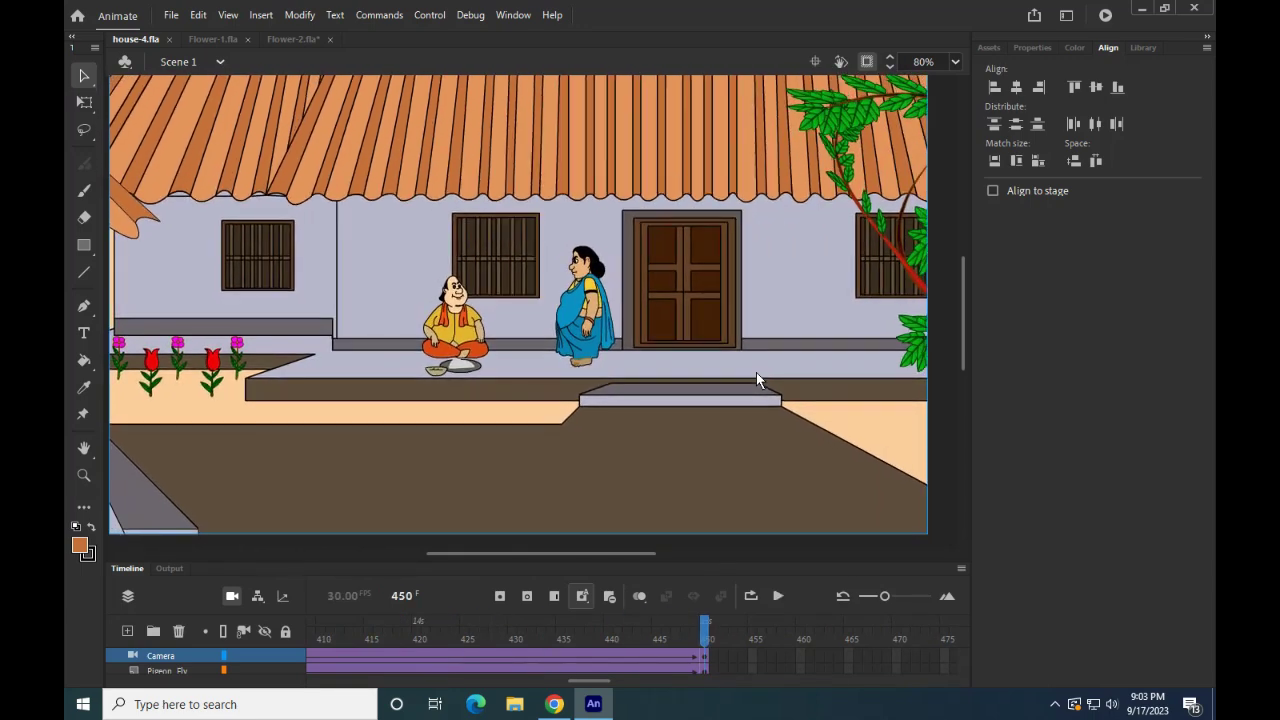
Step: Close the Flower-2 document
click(292, 39)
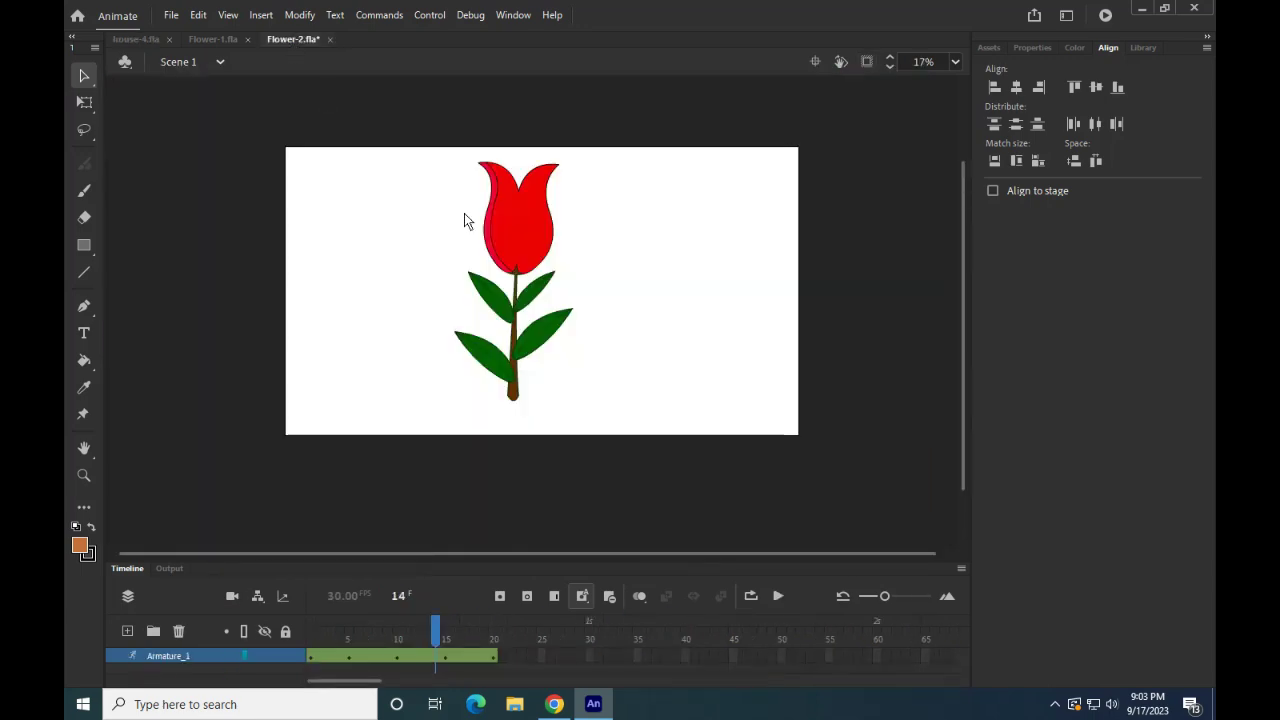
click(329, 39)
click(650, 371)
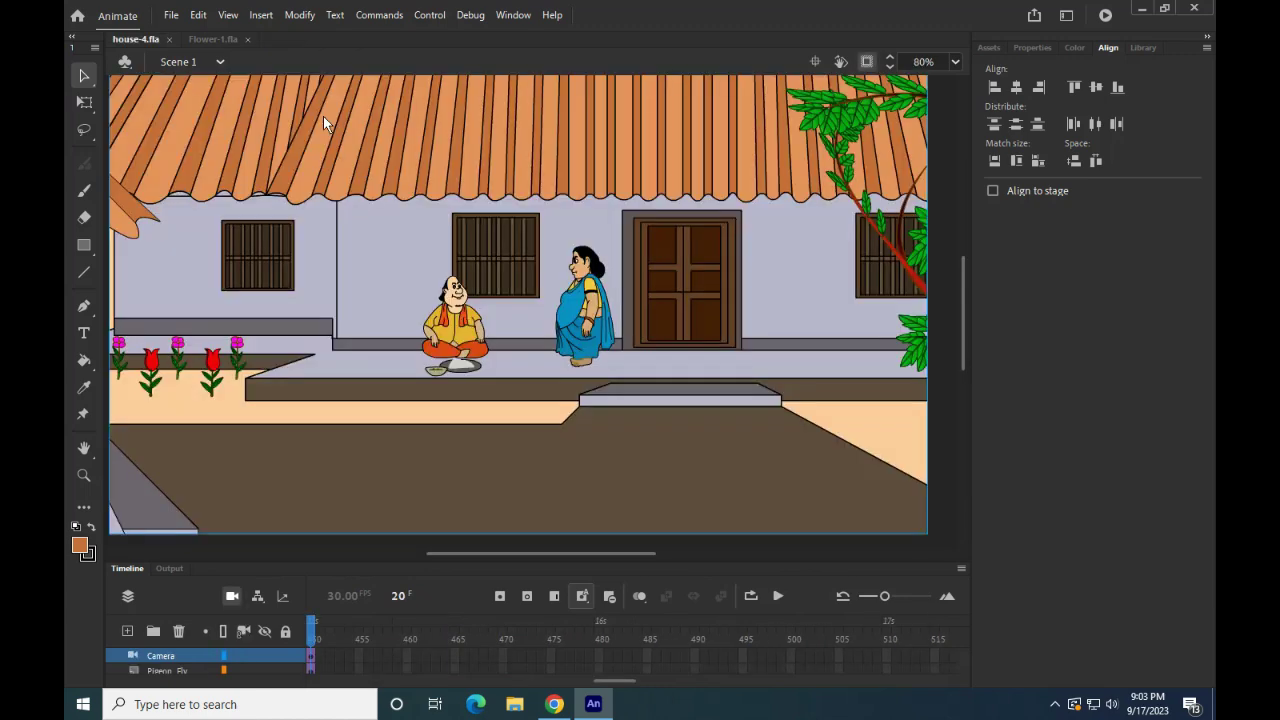
Step: Copy the Armature_1 layer of the yellow flower in Flower-1 and return to house-4 with more timeline layers showing
click(217, 39)
drag(302, 303, 512, 270)
right_click(265, 655)
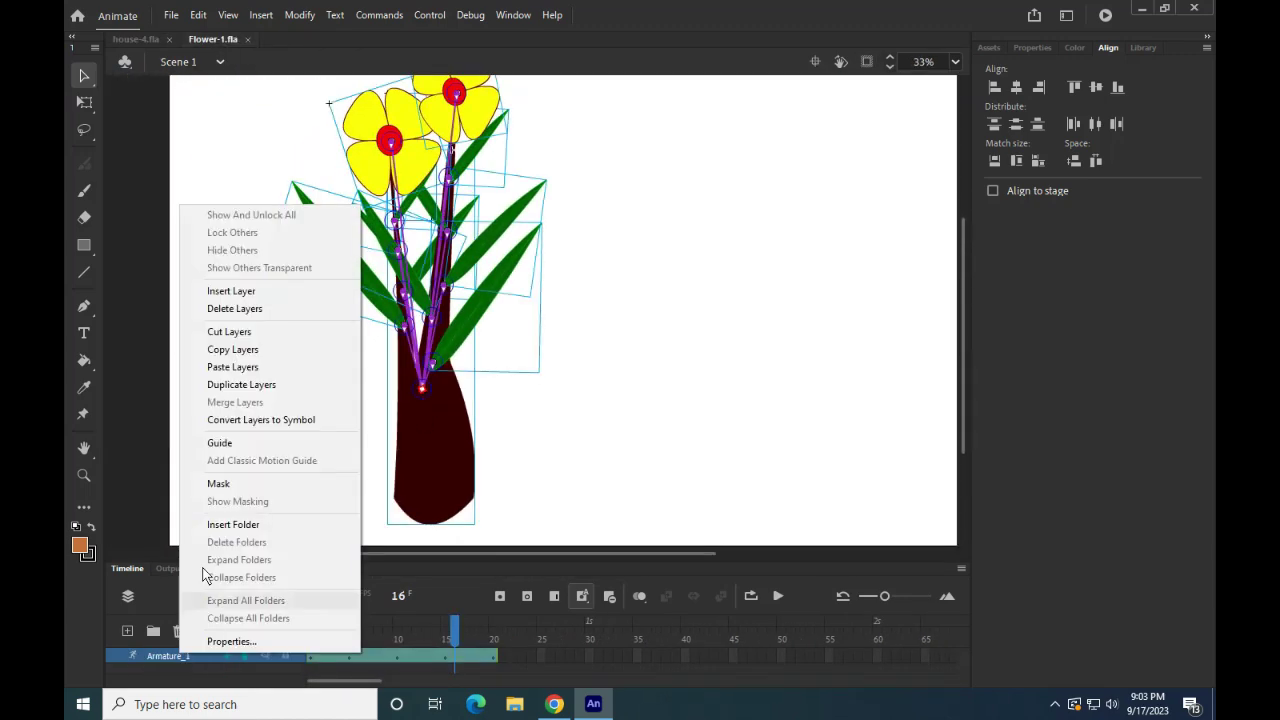
click(305, 346)
click(117, 44)
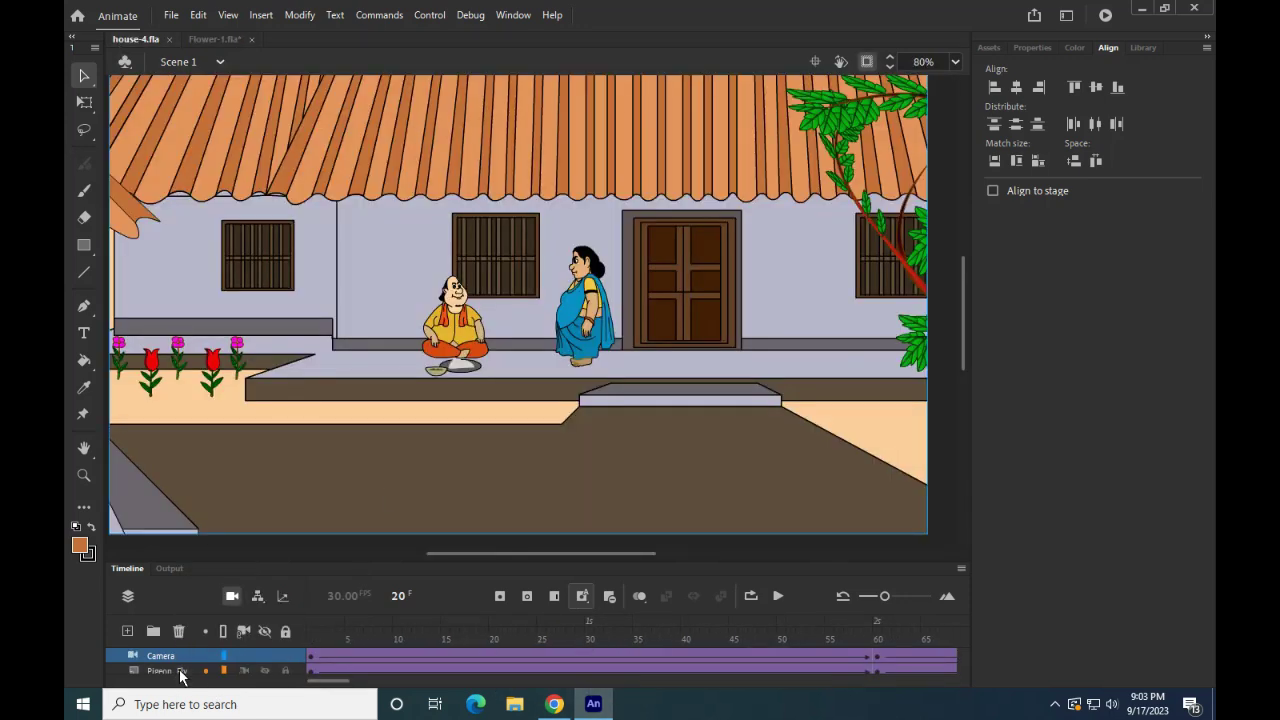
drag(381, 560, 401, 501)
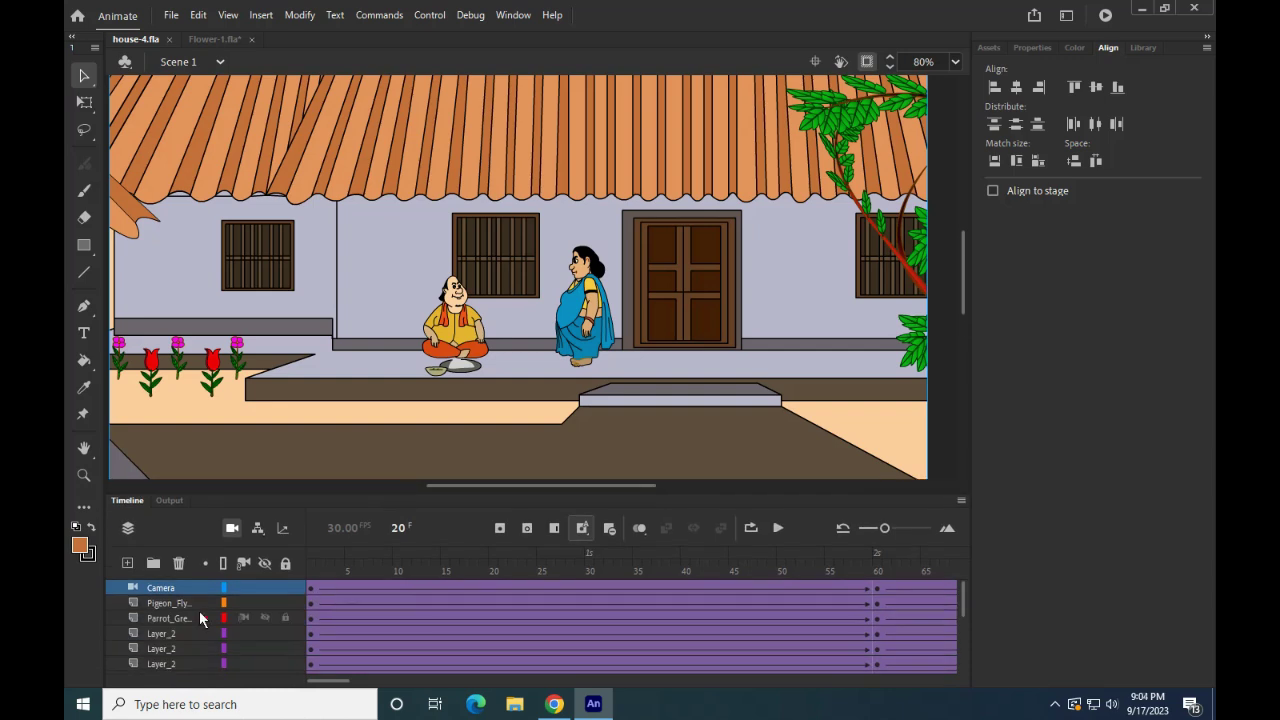
Step: Paste the copied Armature_1 layer above the pigeon layer in the main timeline
click(158, 606)
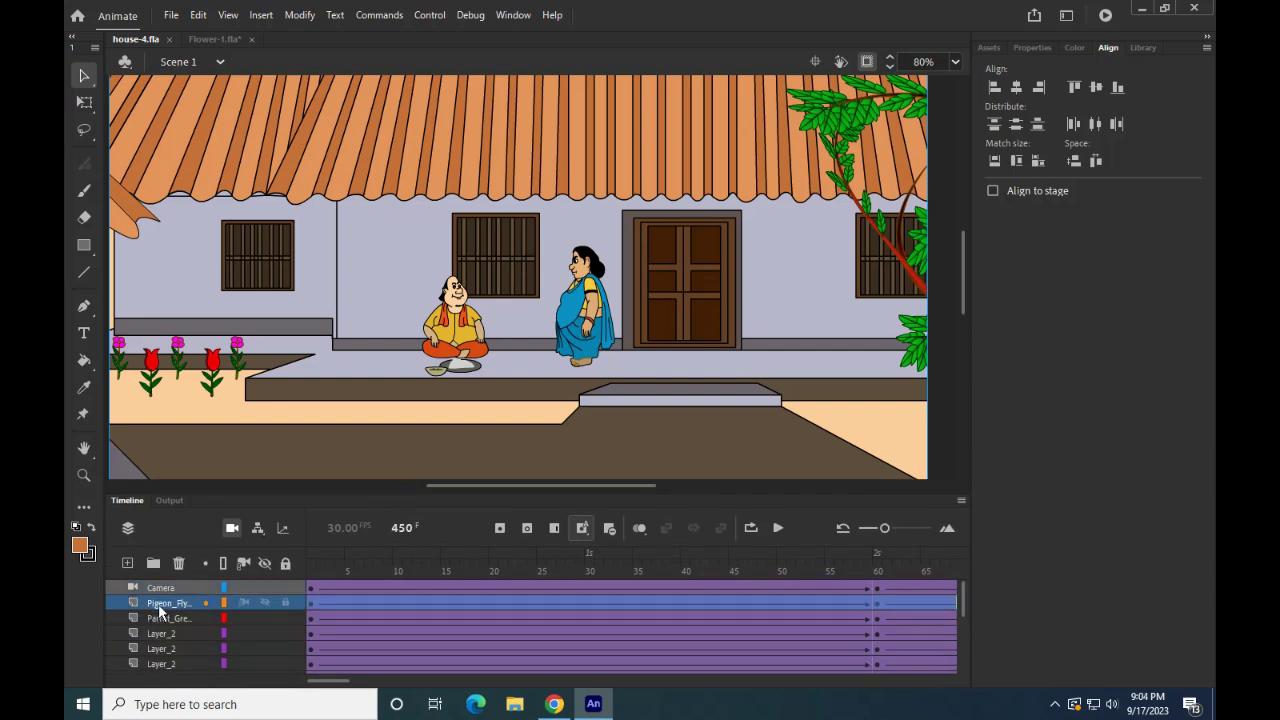
right_click(158, 610)
click(200, 318)
click(536, 369)
click(687, 403)
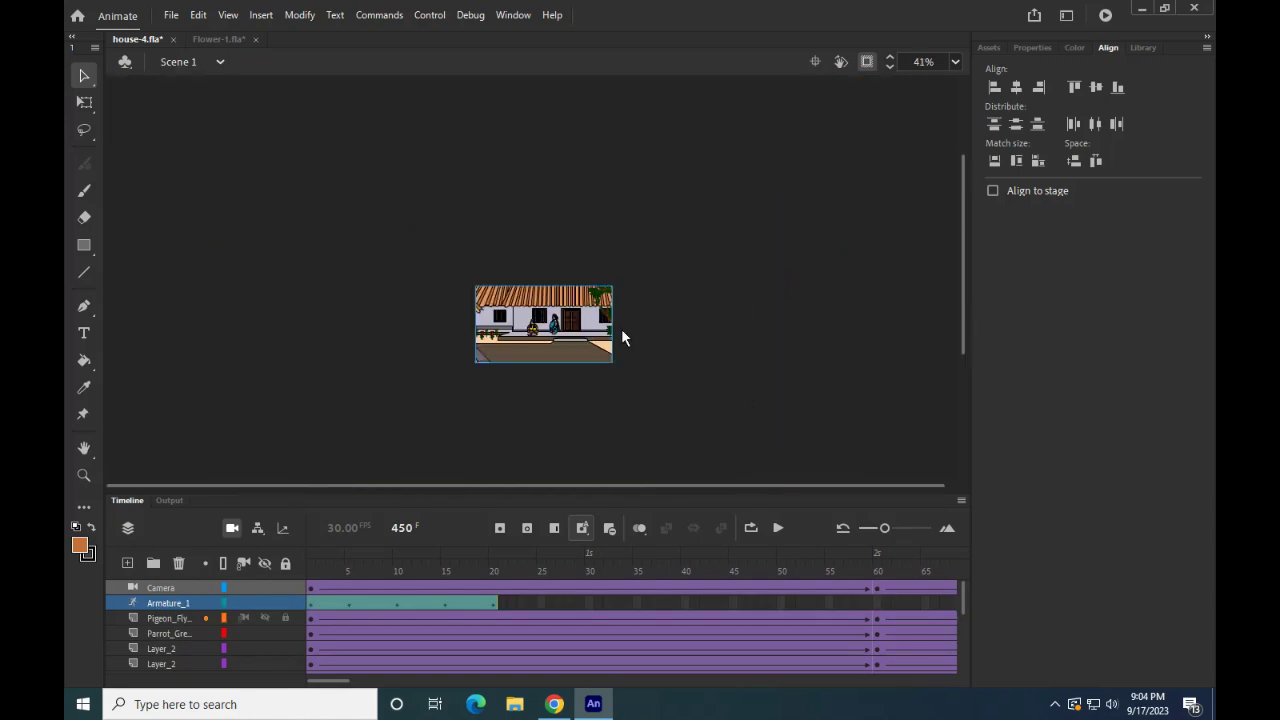
Step: Show the content outside the stage, inspect the pasted yellow flower at frame 1 and cut its Armature_1 layer
scroll(621, 328, down, 5)
click(868, 62)
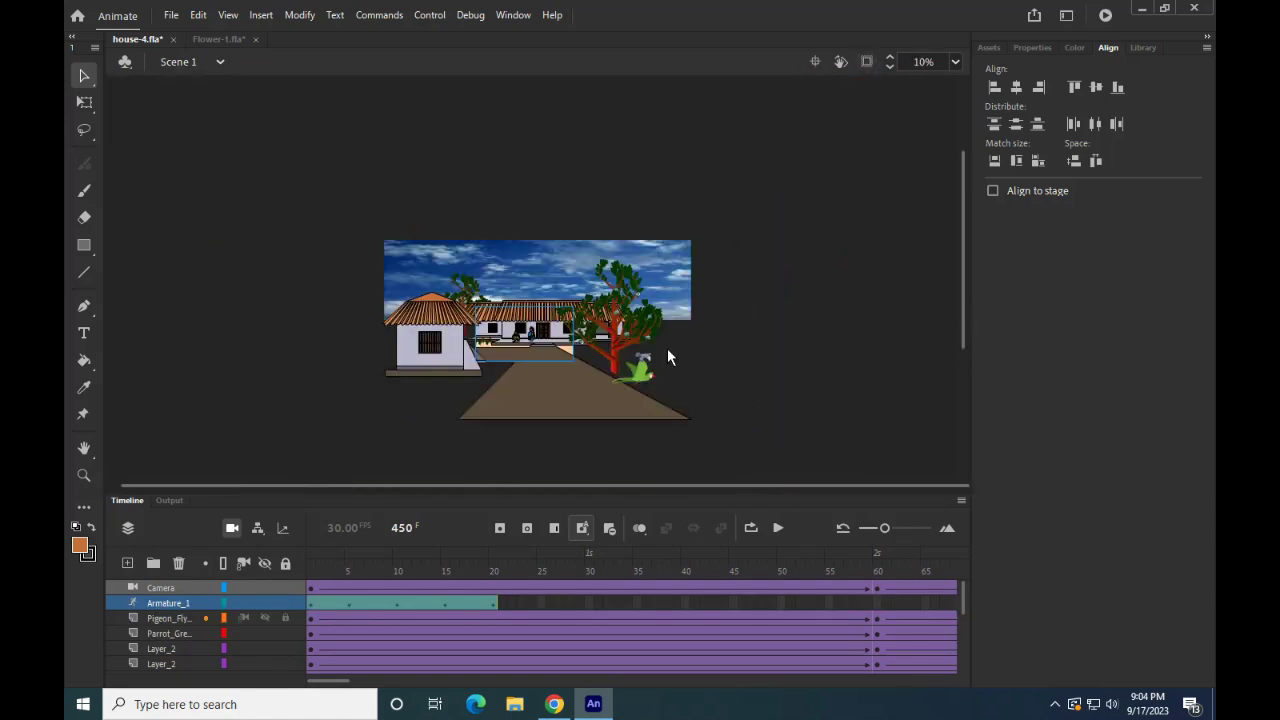
click(310, 606)
scroll(570, 359, up, 5)
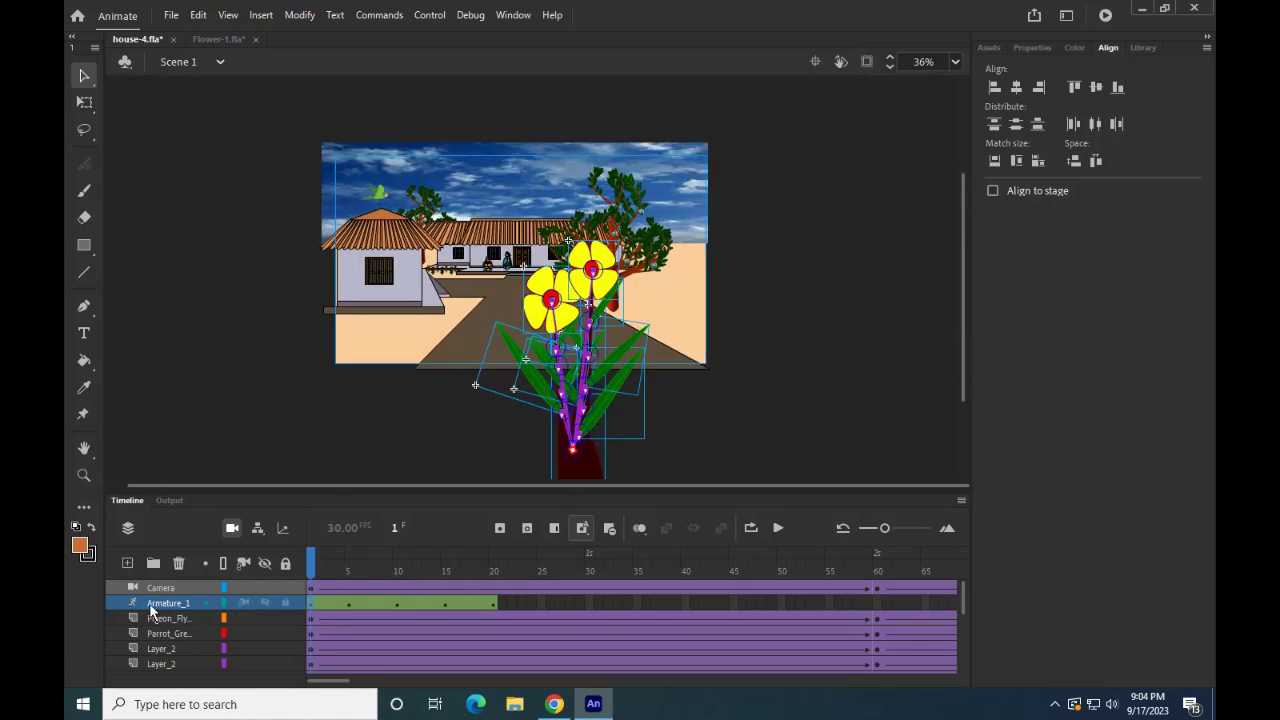
right_click(150, 605)
click(200, 286)
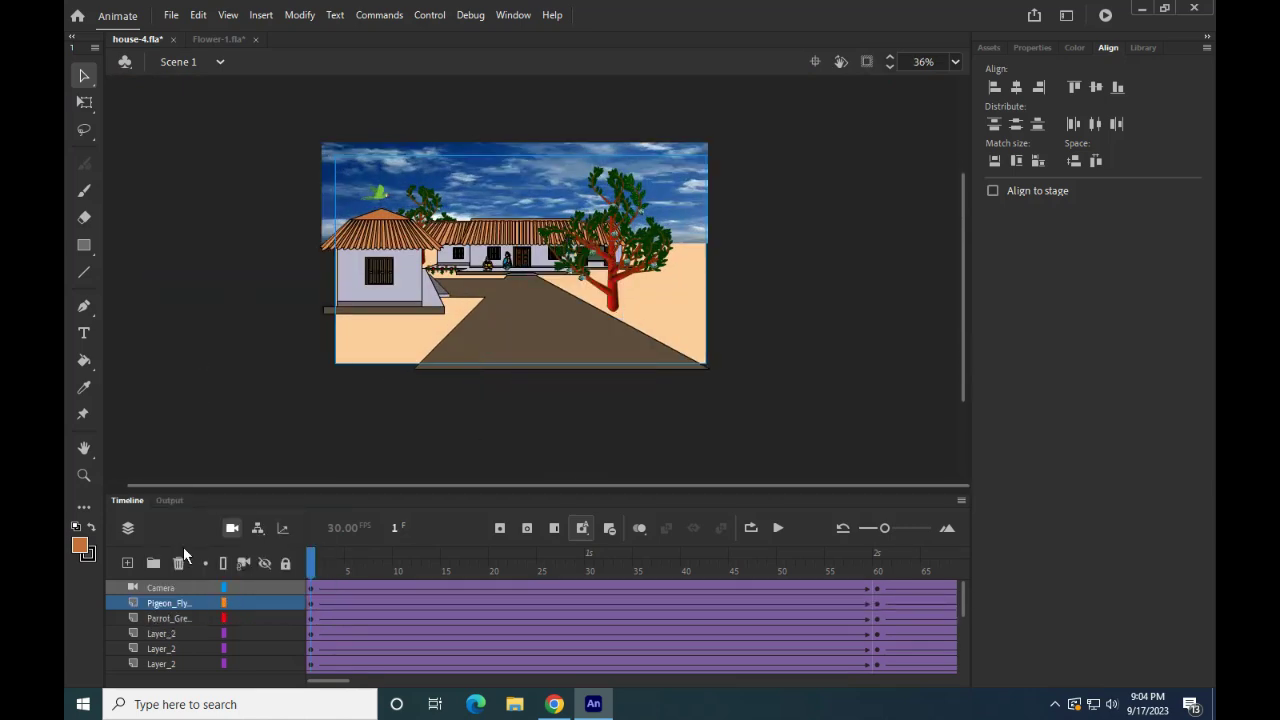
Step: Draw a small orange rectangle near the side house on a new layer beneath Camera and extend the layer to frame 450
click(127, 563)
click(84, 245)
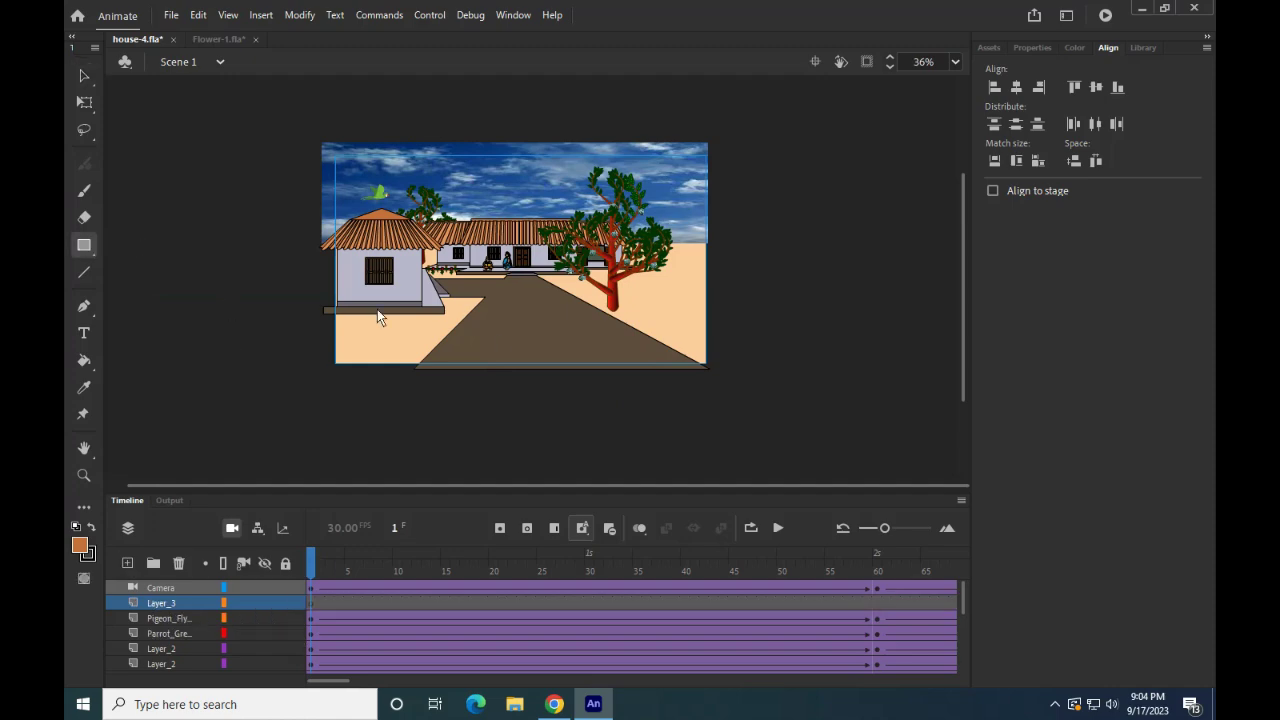
drag(379, 302, 418, 339)
drag(313, 603, 632, 607)
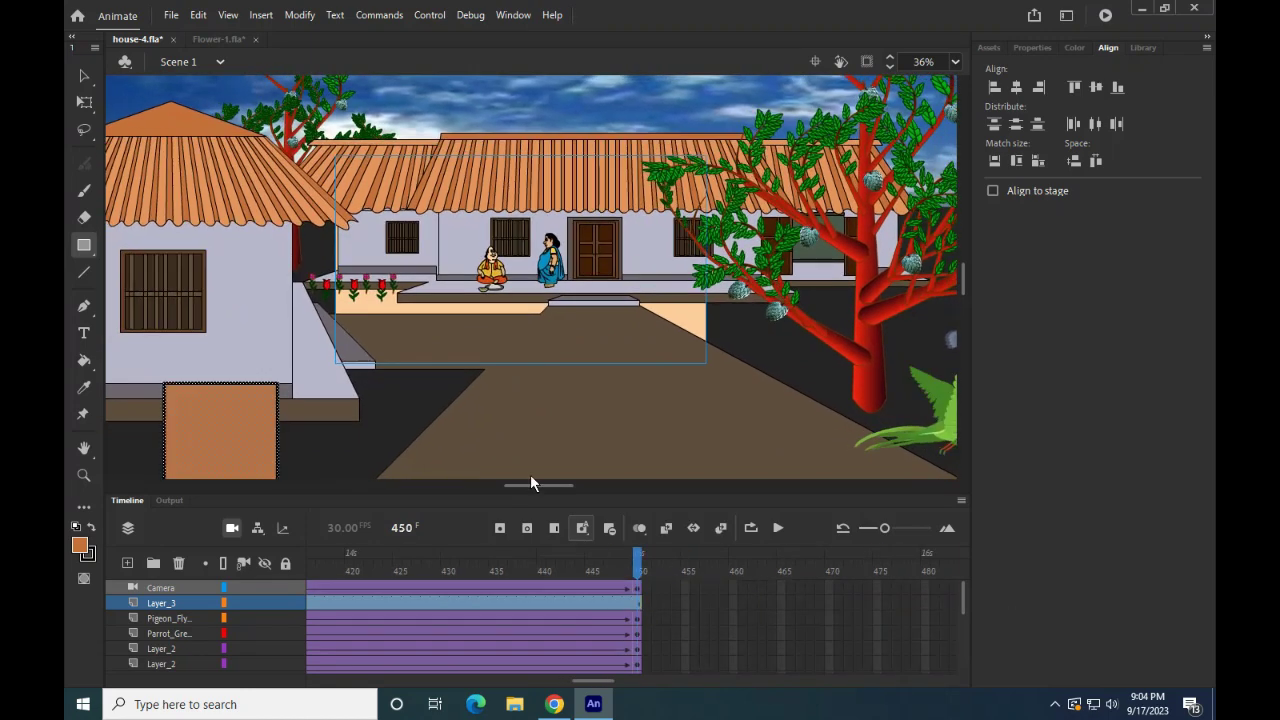
Step: Create a classic tween on the rectangle's layer, converting the rectangle to a symbol
click(261, 15)
click(266, 55)
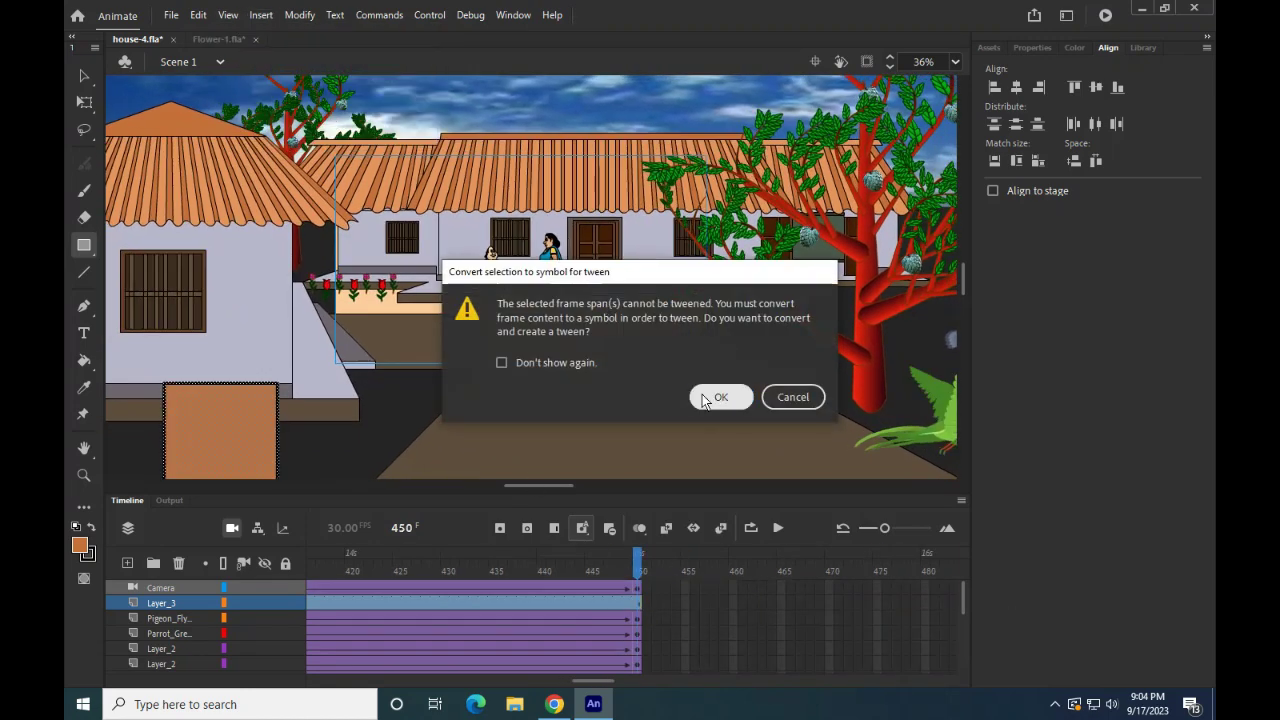
click(502, 362)
click(720, 397)
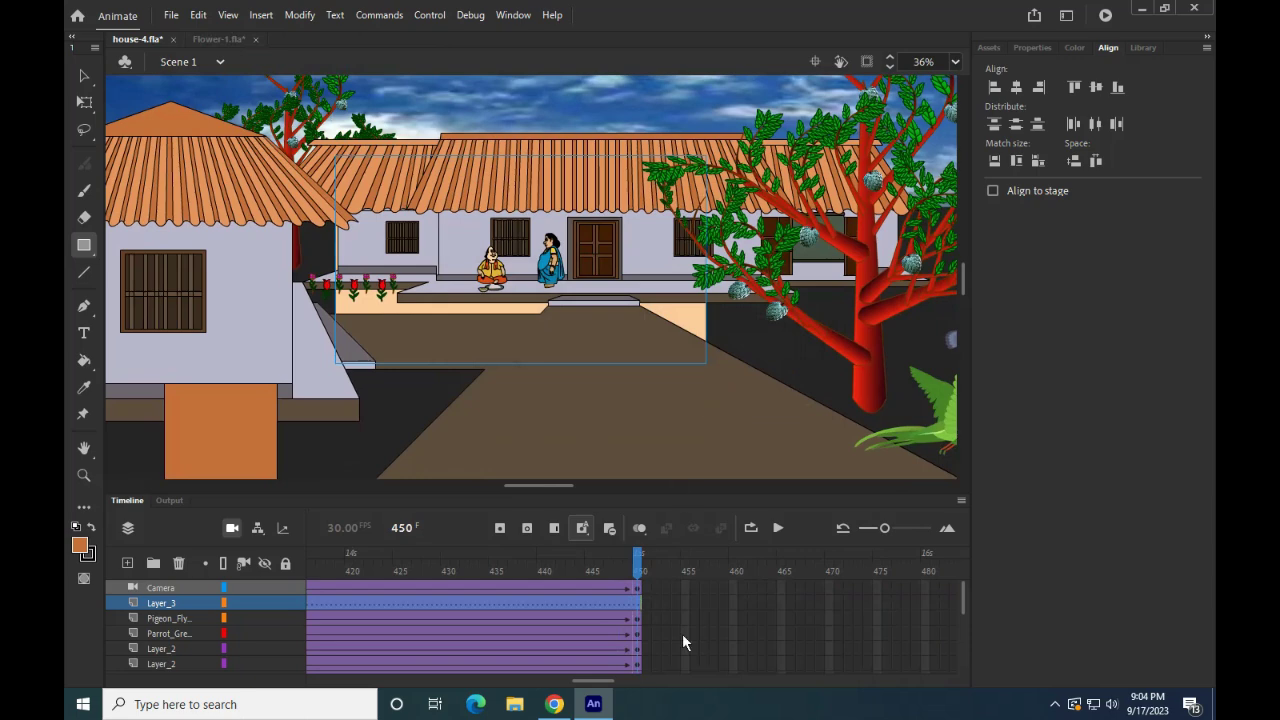
Step: Open the rectangle's symbol for editing from frame 1 and paste the Armature_1 flower layer into it
drag(600, 680, 325, 680)
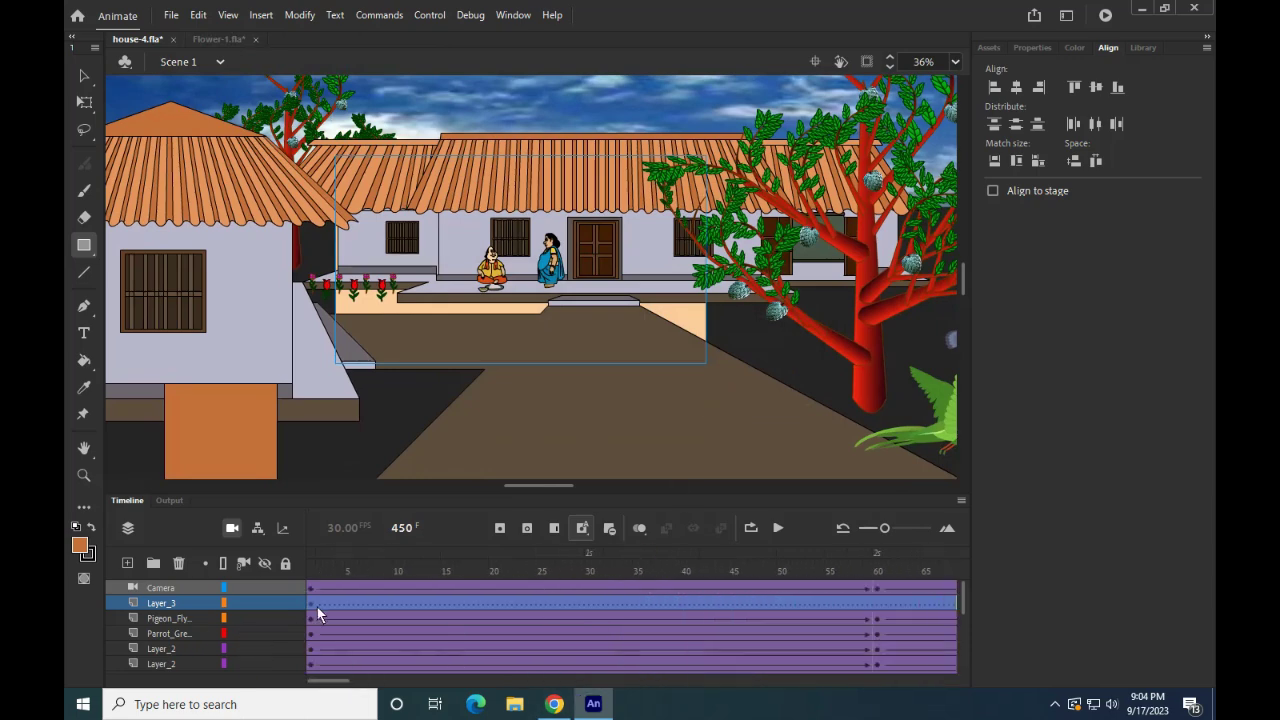
click(311, 604)
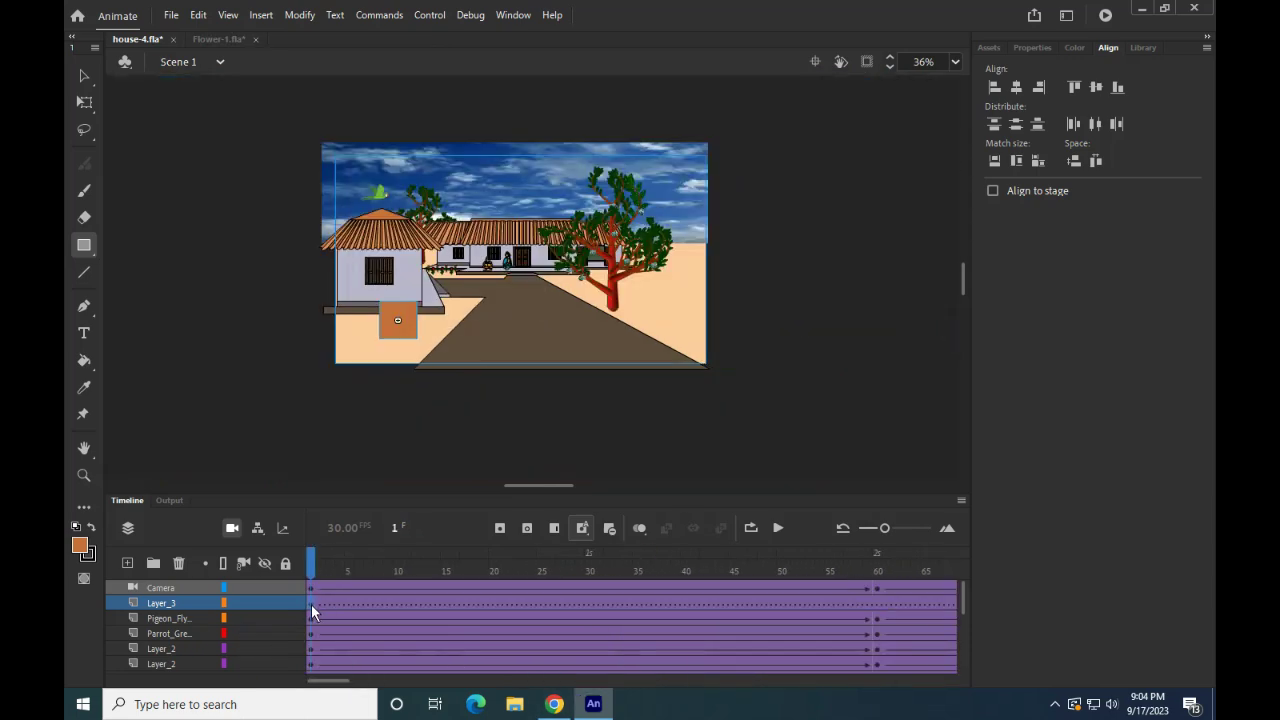
click(86, 79)
double_click(405, 328)
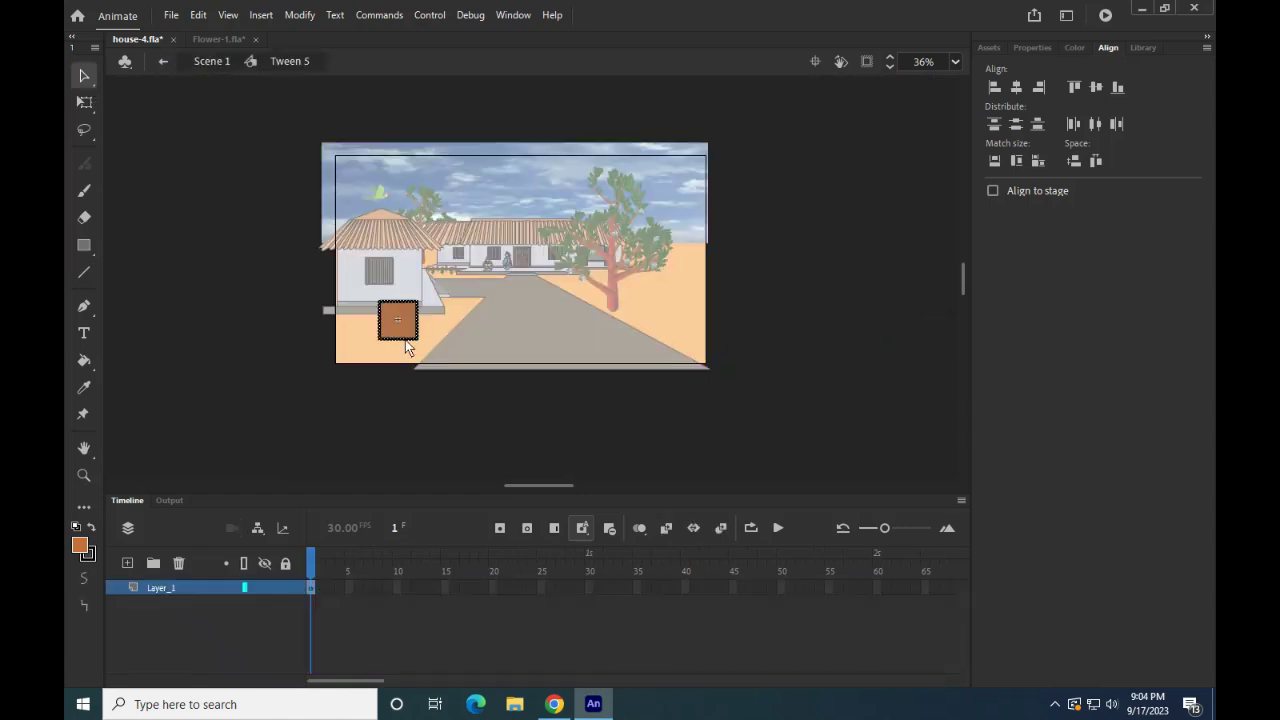
right_click(172, 590)
click(226, 301)
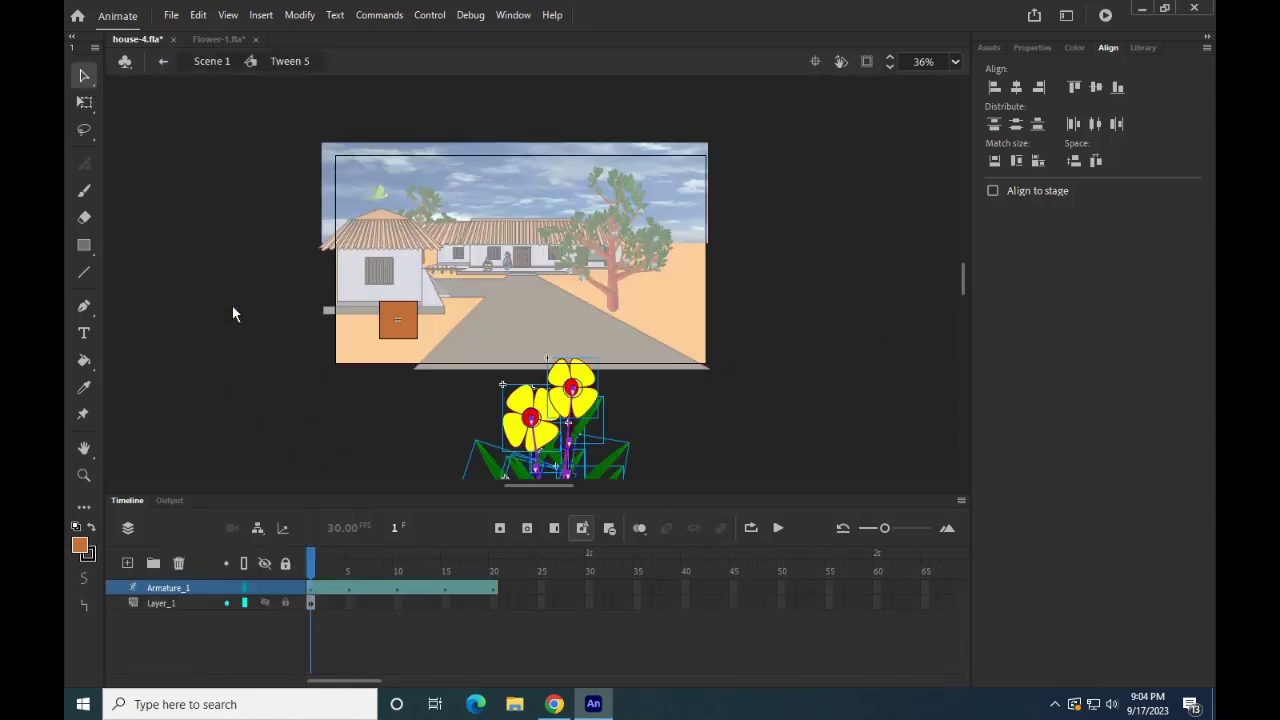
Step: Delete the rectangle's layer inside the symbol and return to Scene 1
click(160, 604)
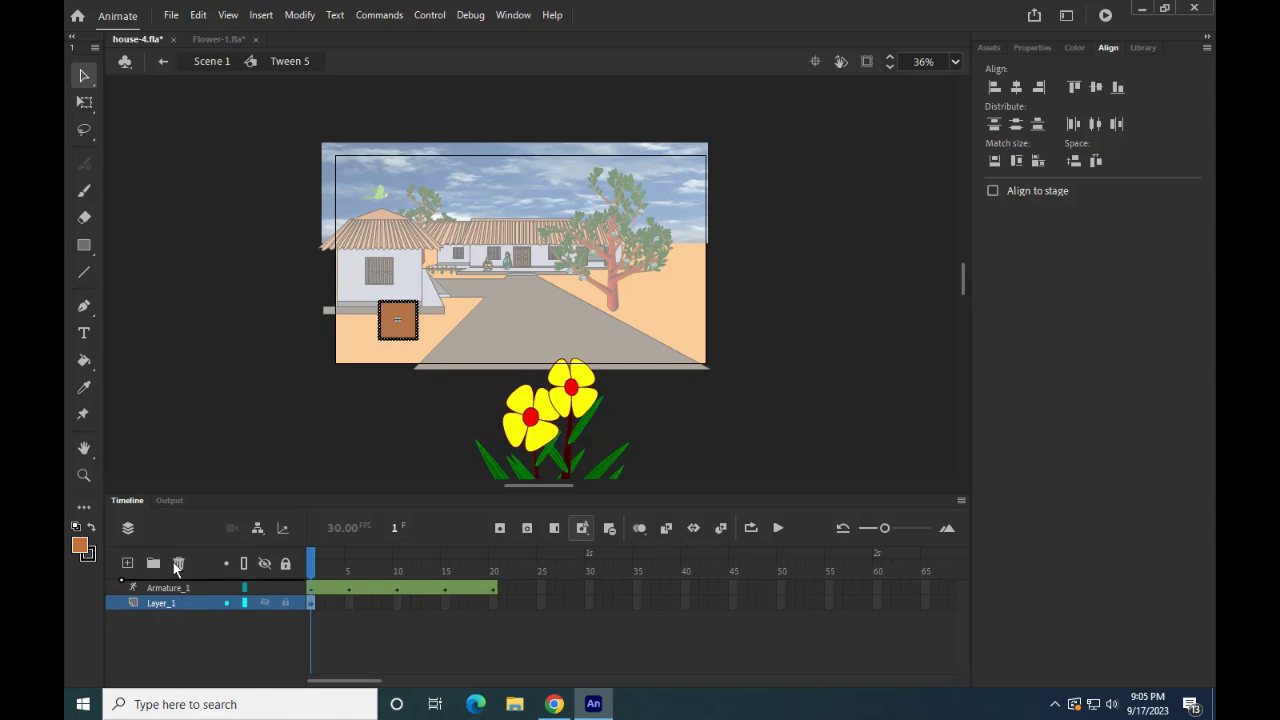
click(178, 563)
double_click(286, 346)
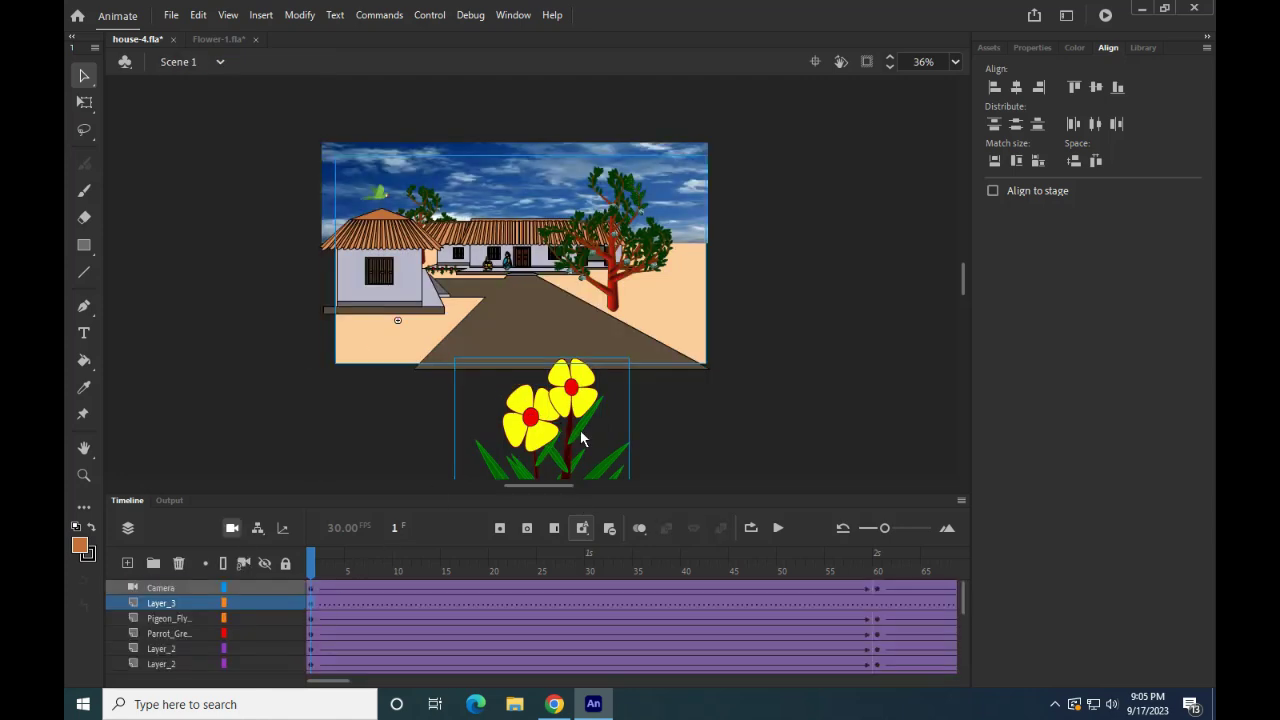
Step: Rename the yellow flower's layer to Flower-3 and move it directly below the parrot layer
double_click(165, 603)
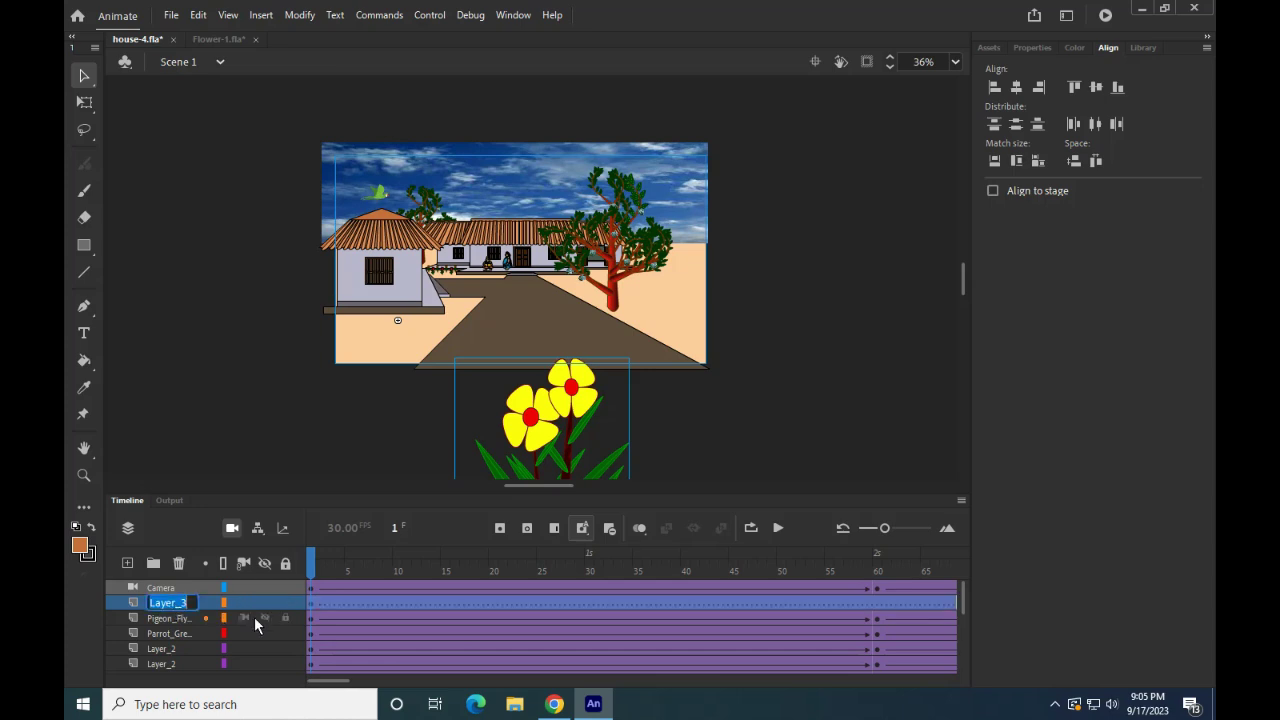
text(Flower-3)
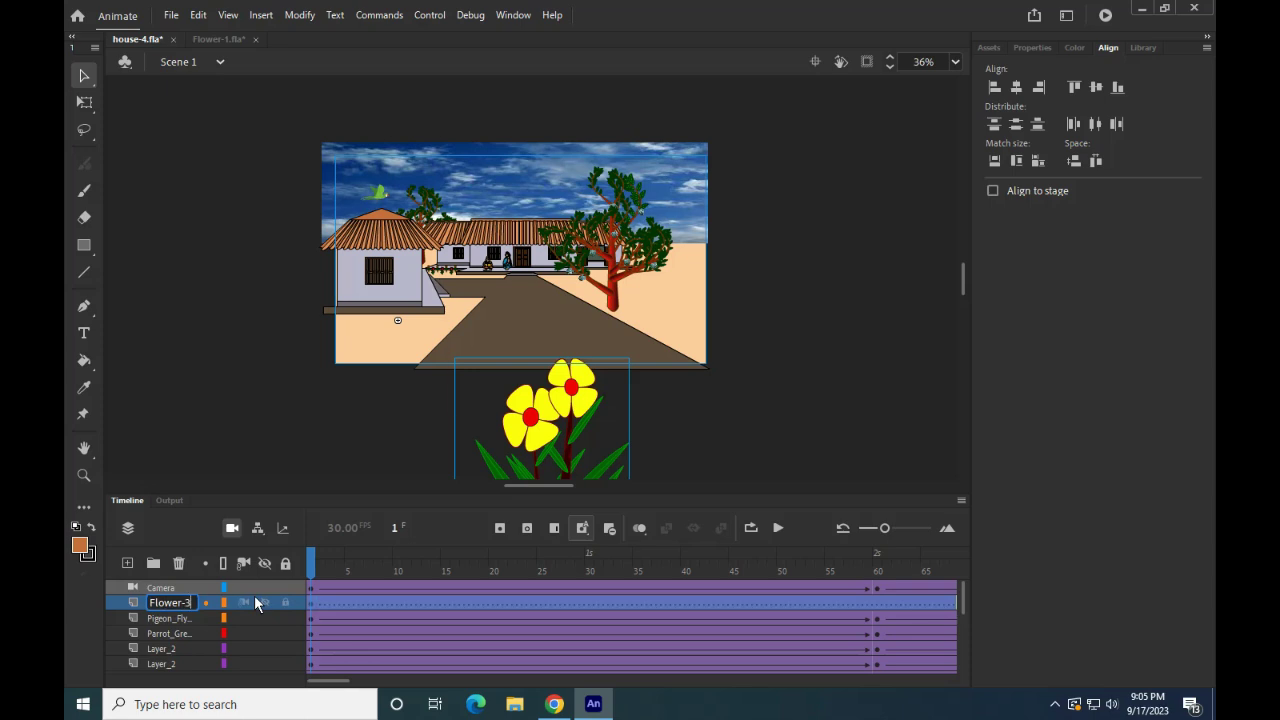
key(Return)
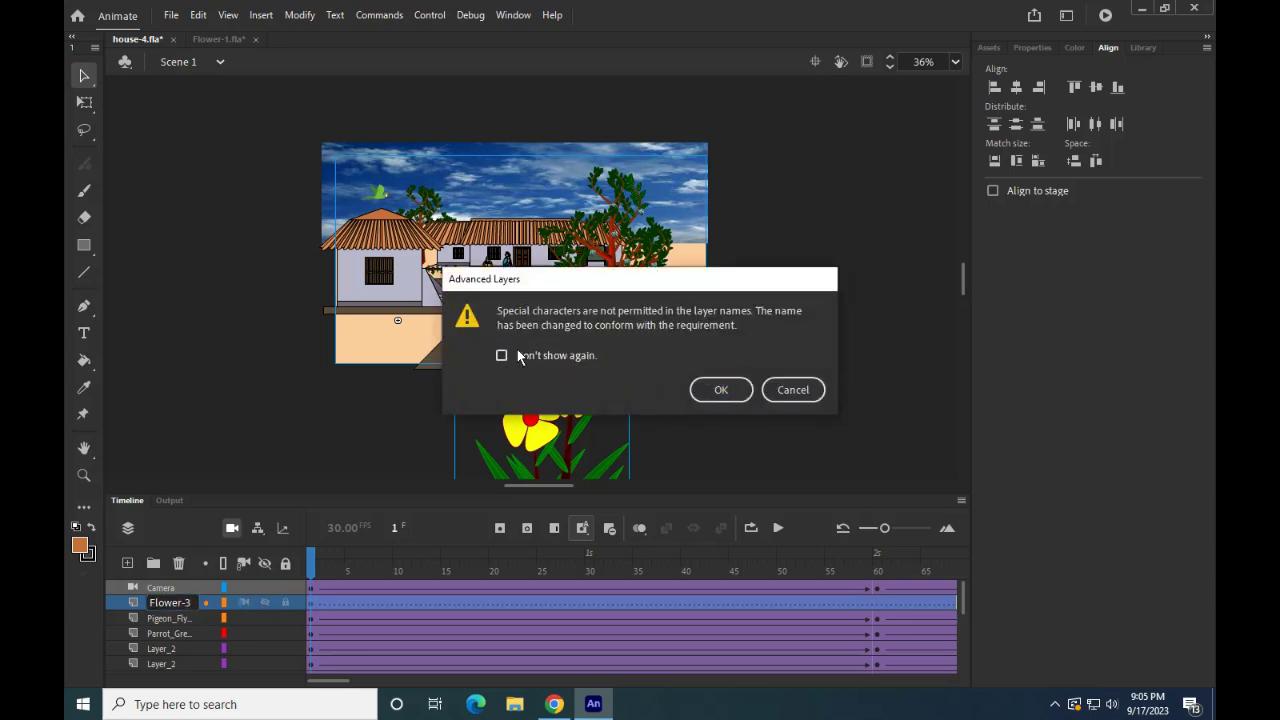
click(724, 390)
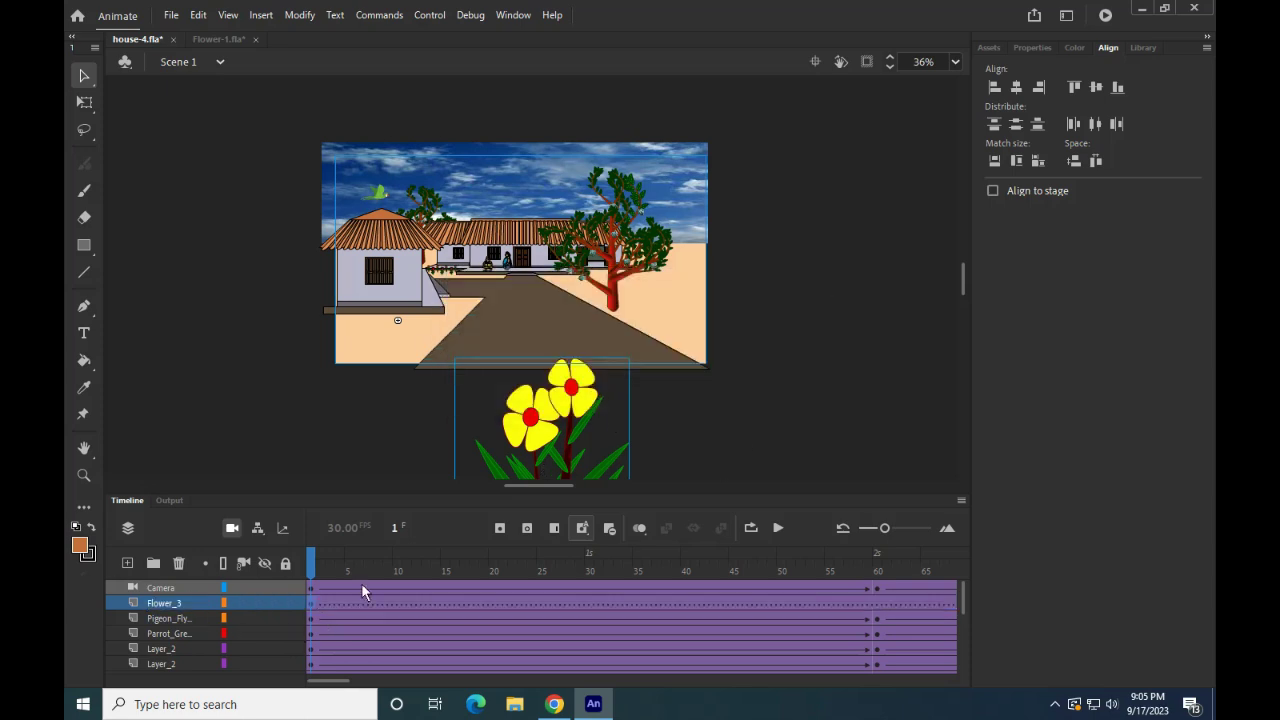
drag(164, 604, 163, 641)
Step: Scale the yellow flower down with Free Transform and place it beside the last flowers of the flower bed at frame 1
key(q)
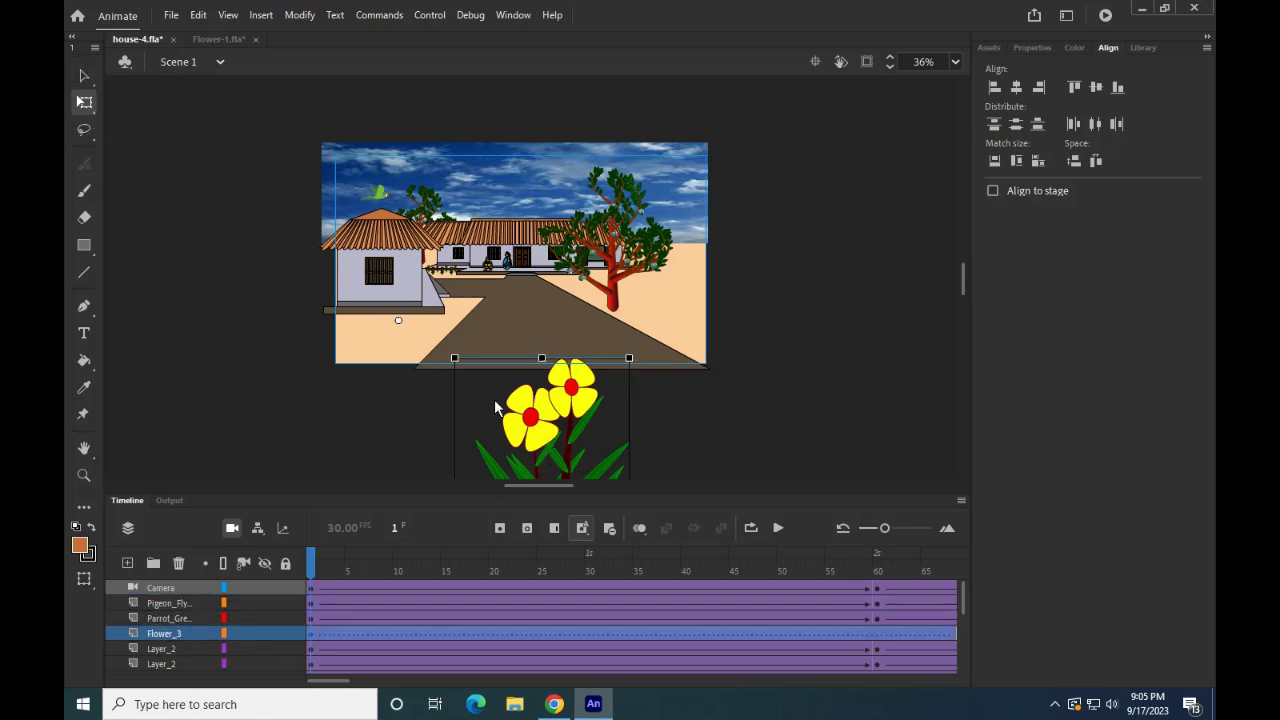
drag(629, 358, 595, 288)
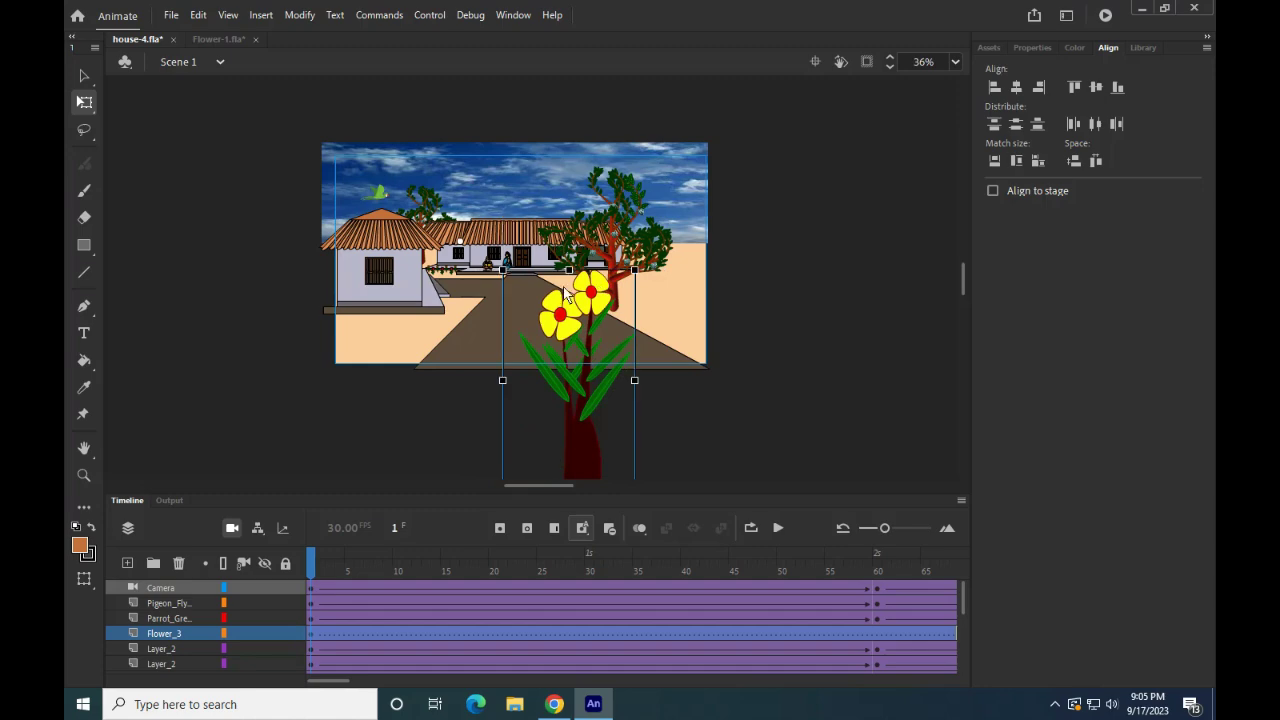
drag(460, 242, 555, 363)
drag(634, 270, 474, 290)
key(ctrl+=)
key(ctrl+=)
drag(722, 212, 584, 278)
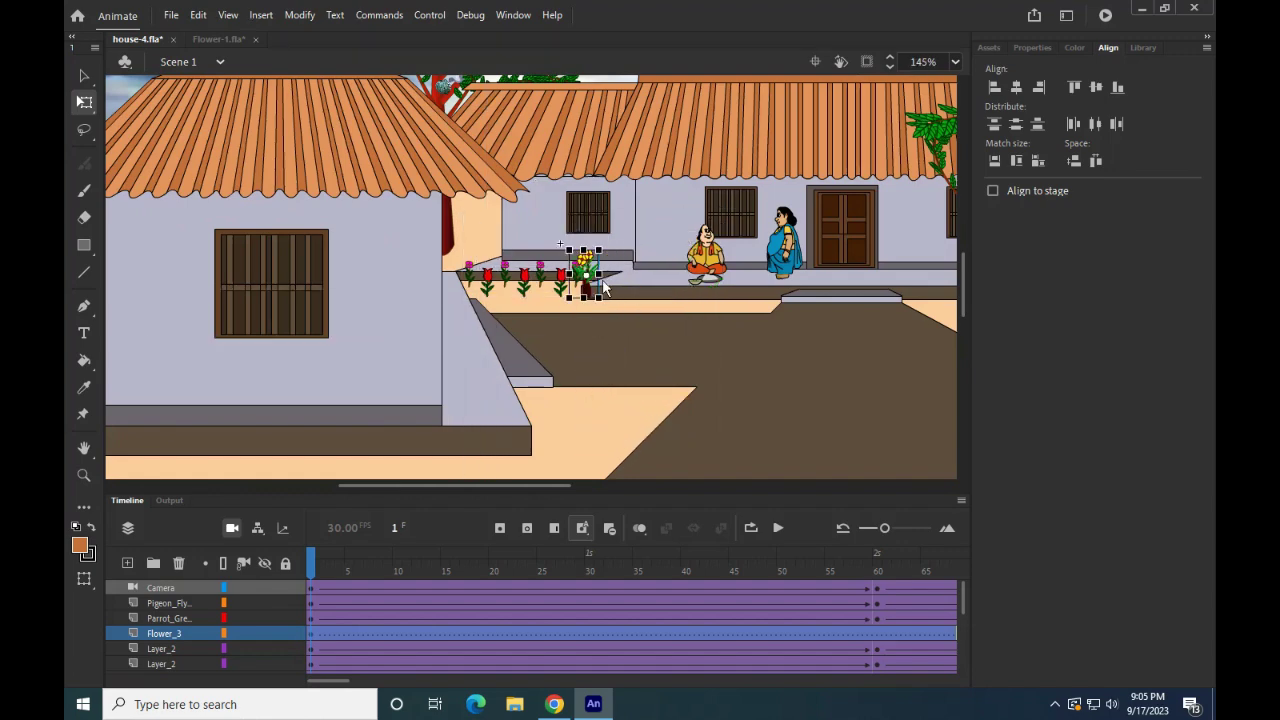
Step: Shrink the yellow flower further and move it to the side-house end of the bed, over the first red tulip
key(ctrl+=)
key(ctrl+=)
drag(733, 195, 710, 232)
drag(672, 310, 337, 356)
scroll(434, 340, down, 3)
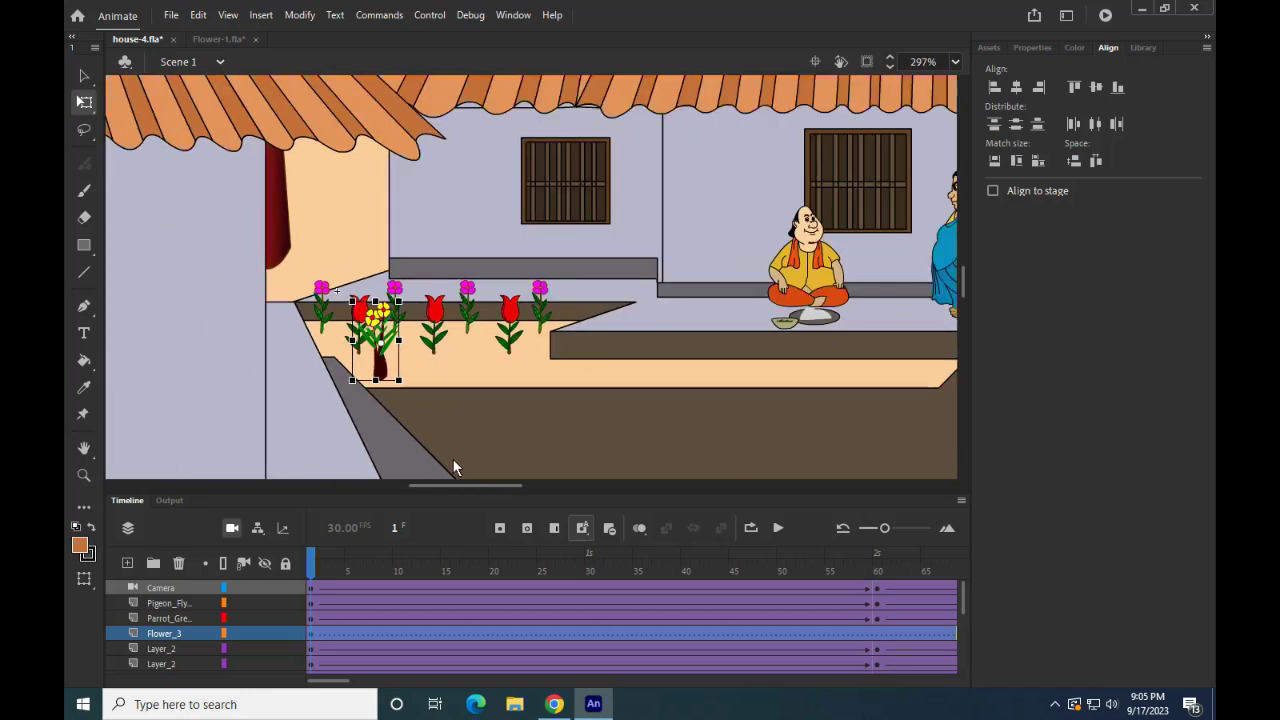
Step: Copy and paste the Flower_3 layer, then copy and paste both layers together to make four Flower_3 layers
right_click(161, 637)
click(232, 332)
right_click(159, 633)
click(222, 346)
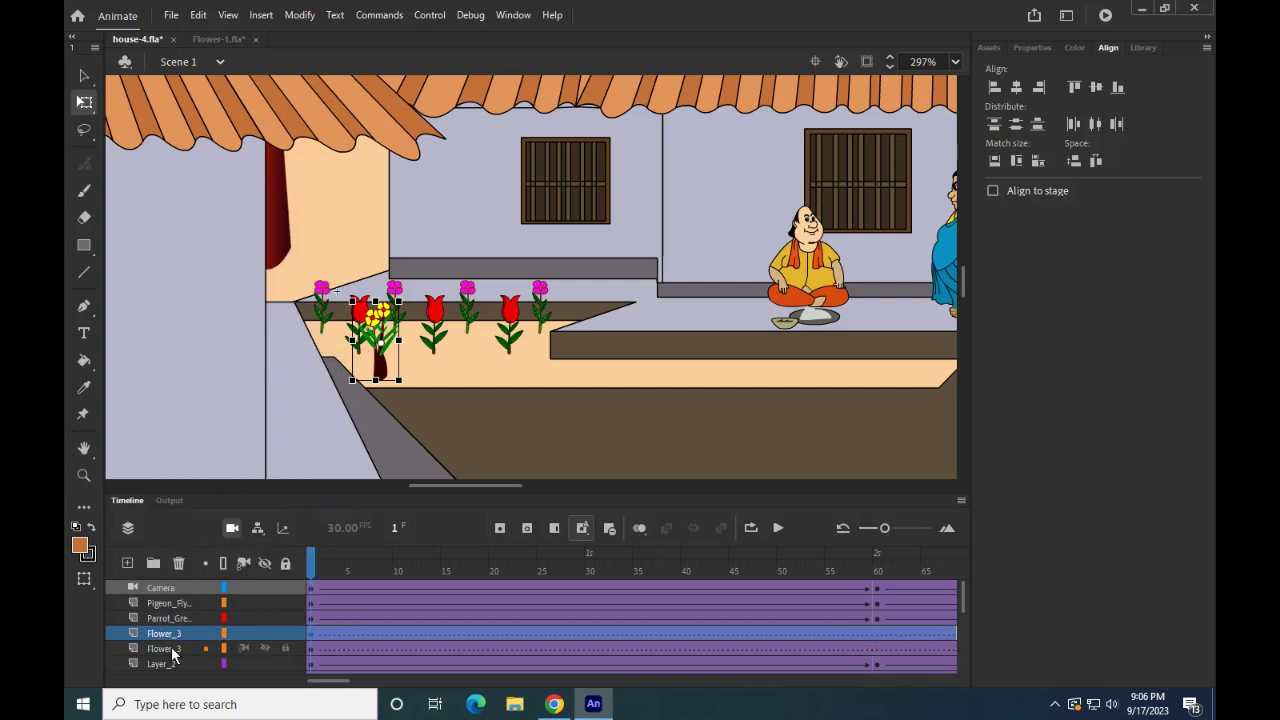
shift+click(165, 648)
right_click(168, 649)
click(236, 346)
right_click(163, 648)
click(225, 348)
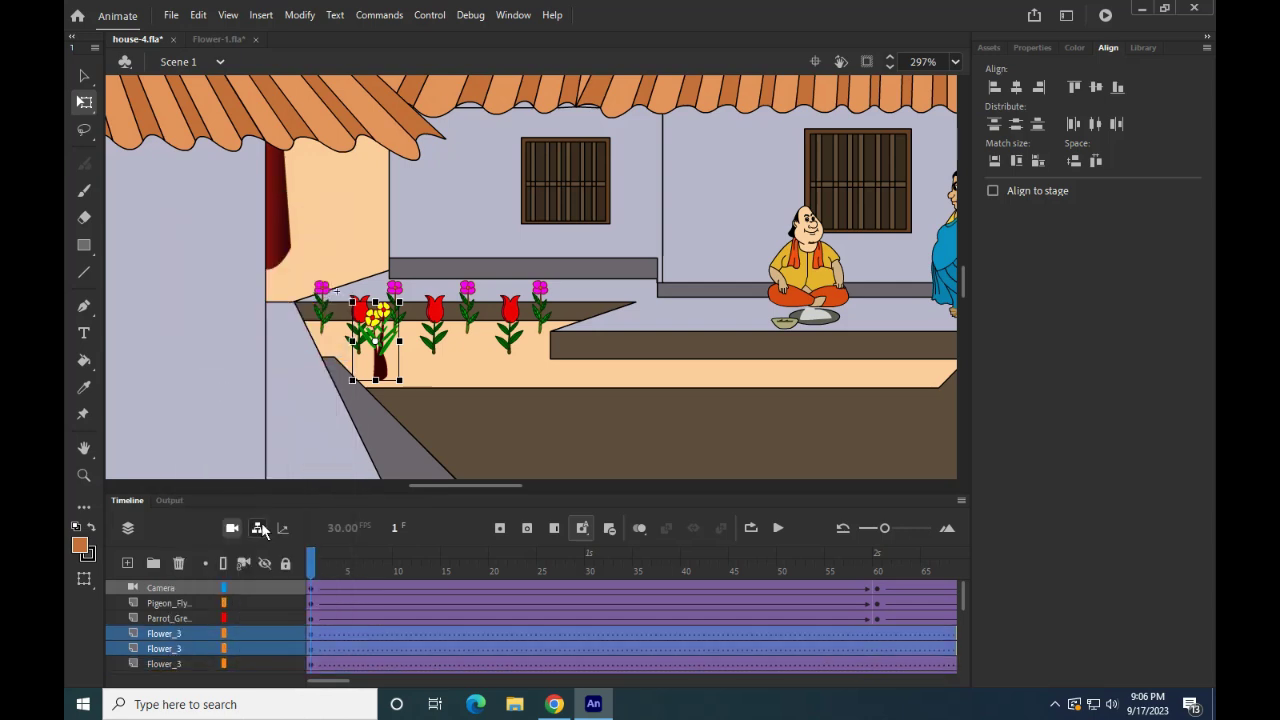
Step: Copy all four Flower_3 layers and paste them to make eight Flower_3 layers in total
drag(304, 487, 324, 363)
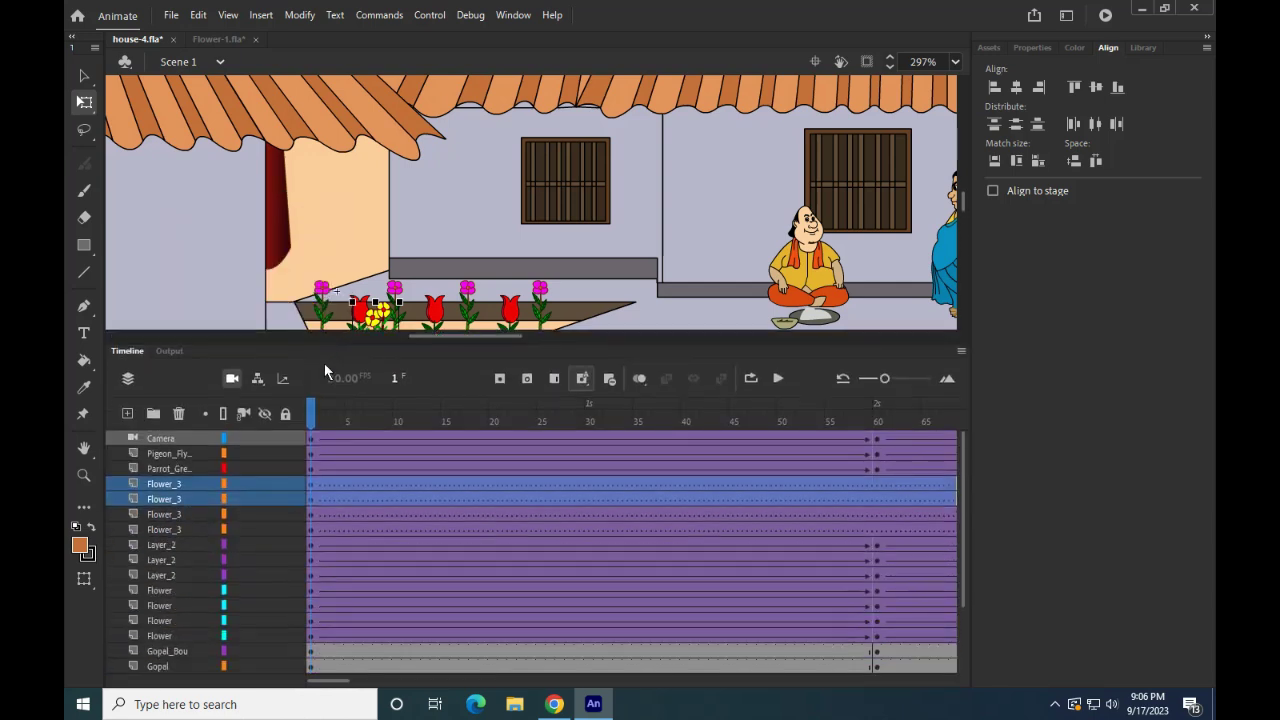
shift+click(165, 514)
shift+click(164, 528)
right_click(164, 528)
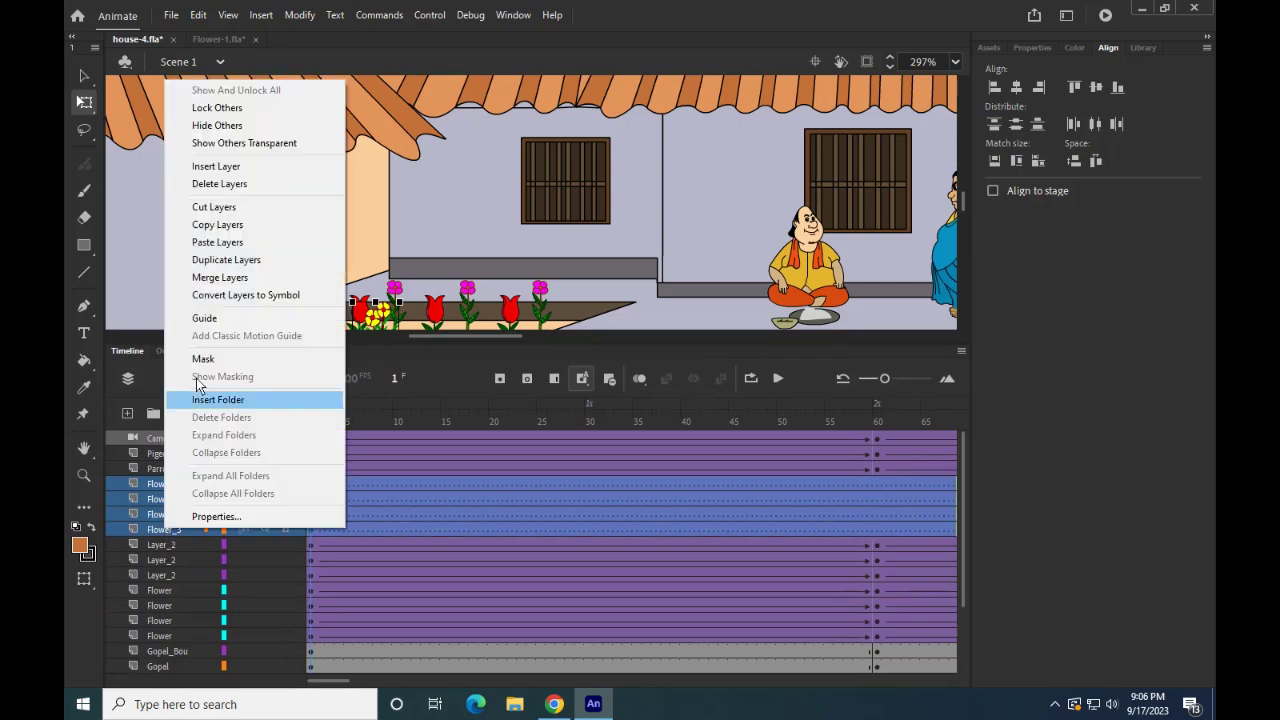
click(218, 225)
right_click(165, 524)
click(217, 242)
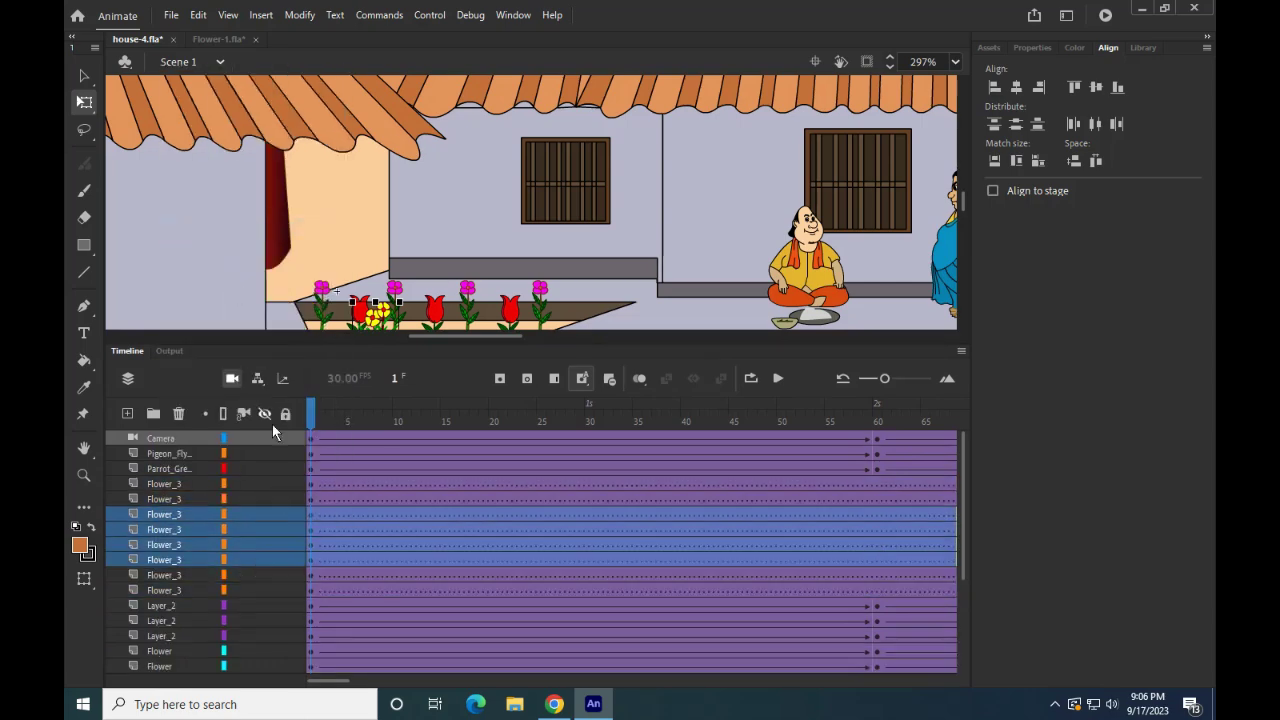
Step: Nudge the bottom Flower_3 layer's flower slightly left and move the top Flower_3 layer's flower to the far end of the bed, near the steps
ctrl+click(177, 500)
ctrl+click(174, 485)
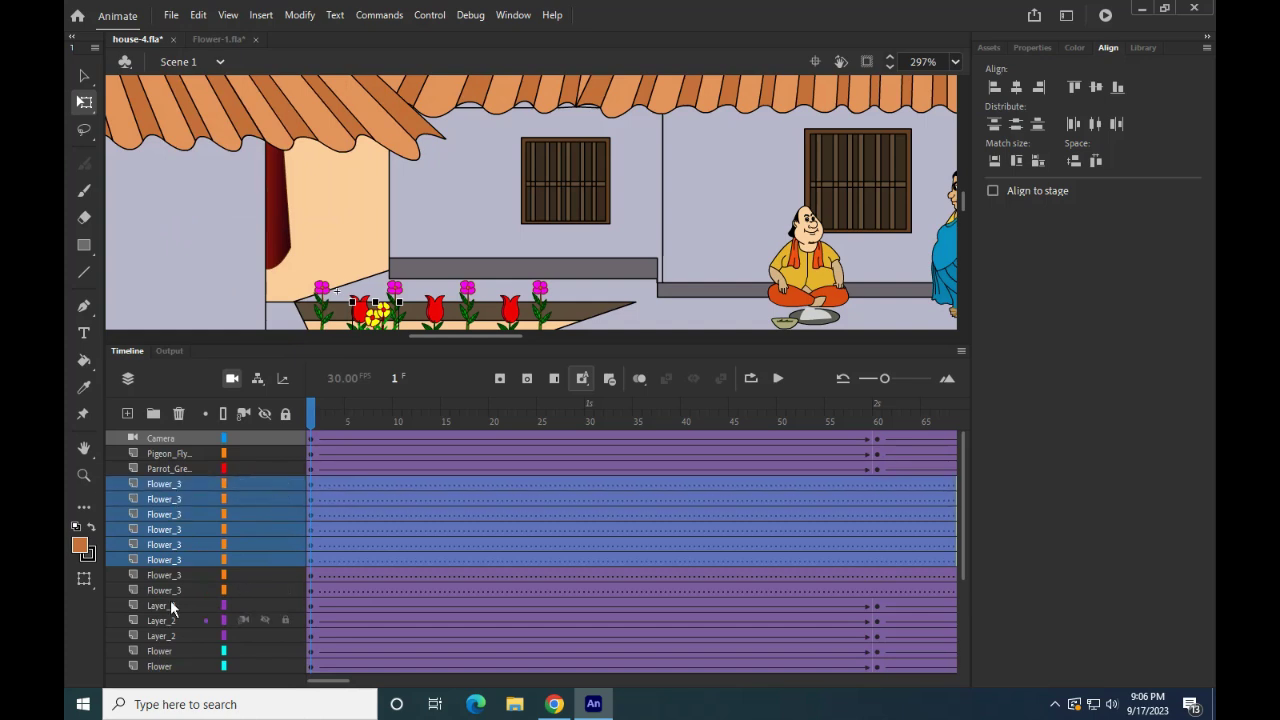
ctrl+click(174, 575)
shift+click(171, 589)
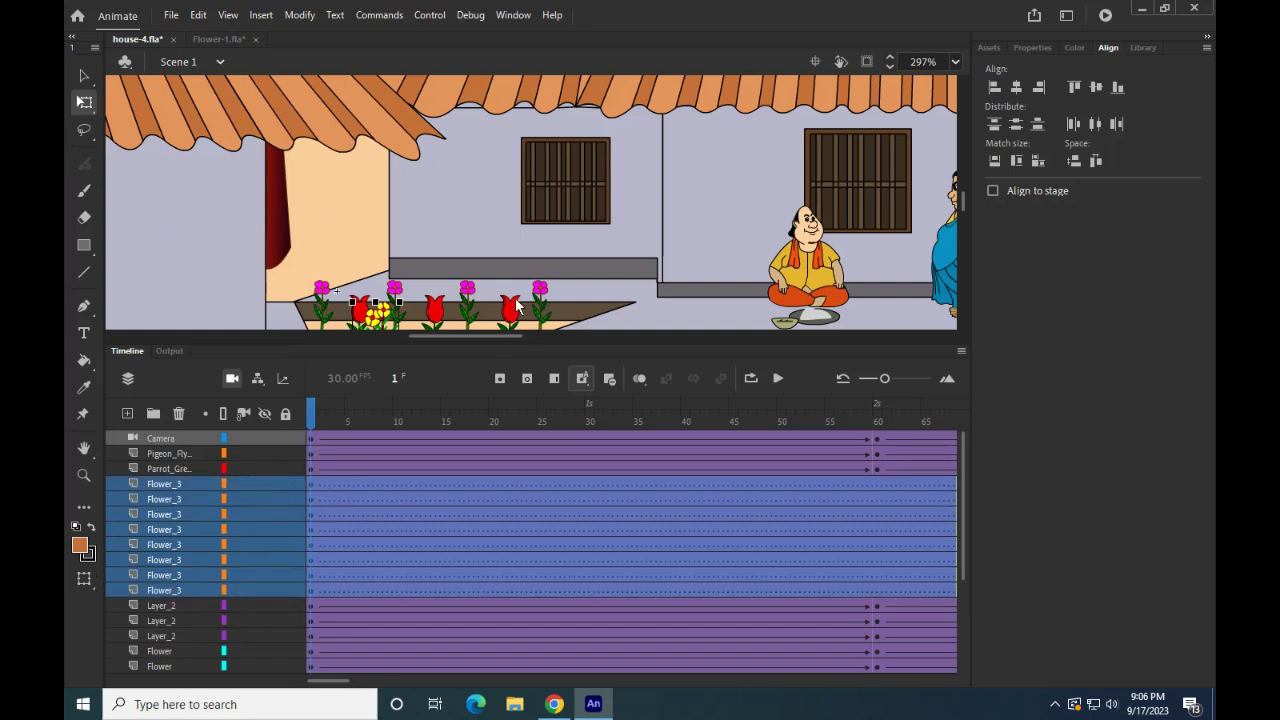
click(182, 589)
scroll(441, 306, down, 2)
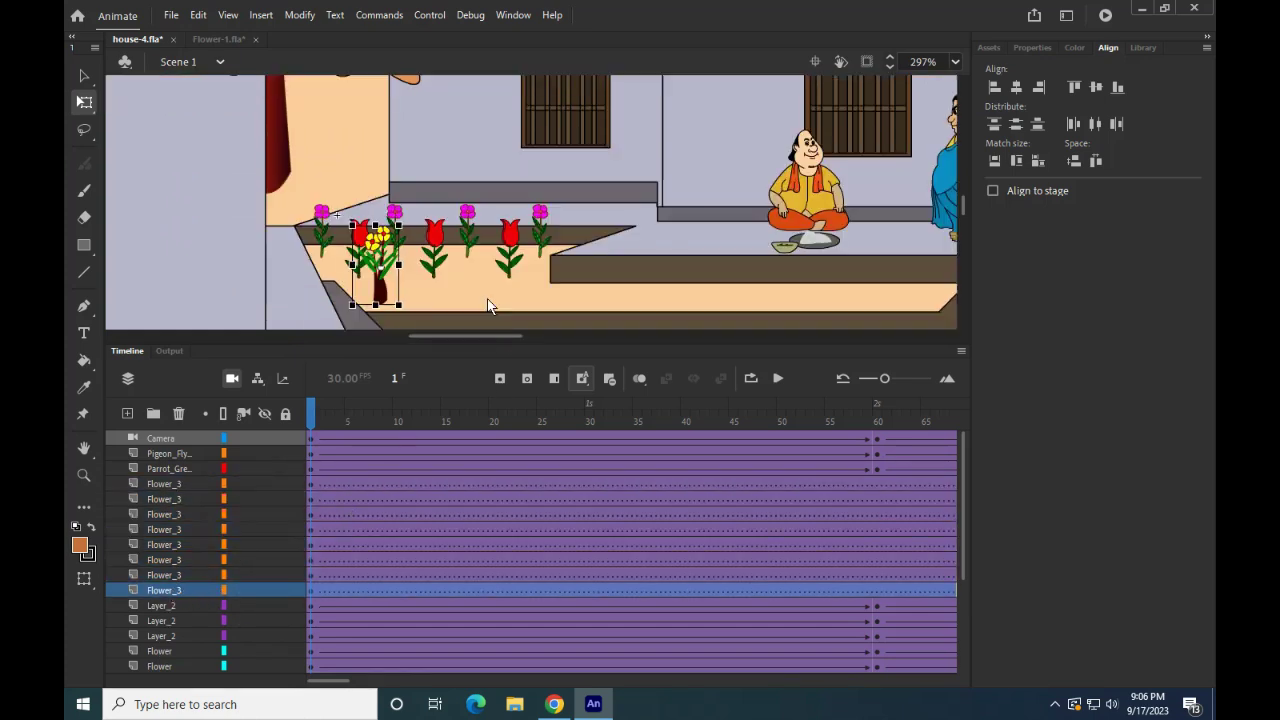
key(Left)
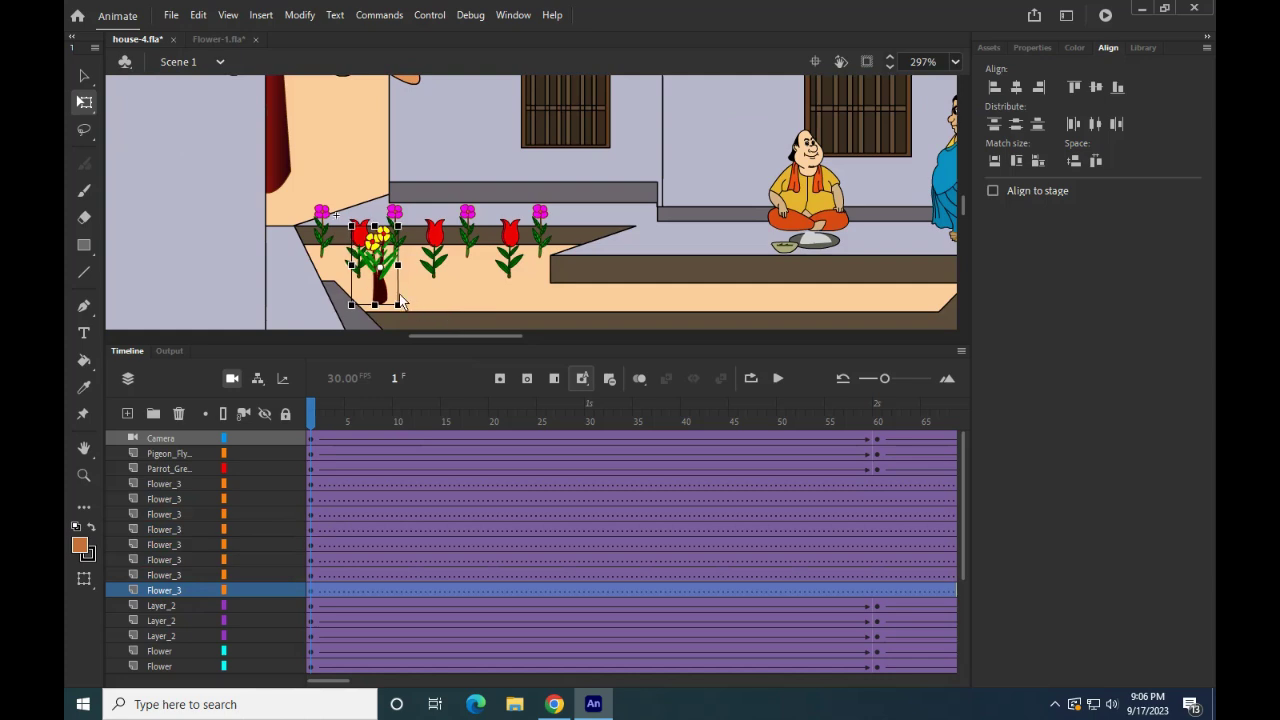
click(183, 481)
drag(390, 293, 910, 307)
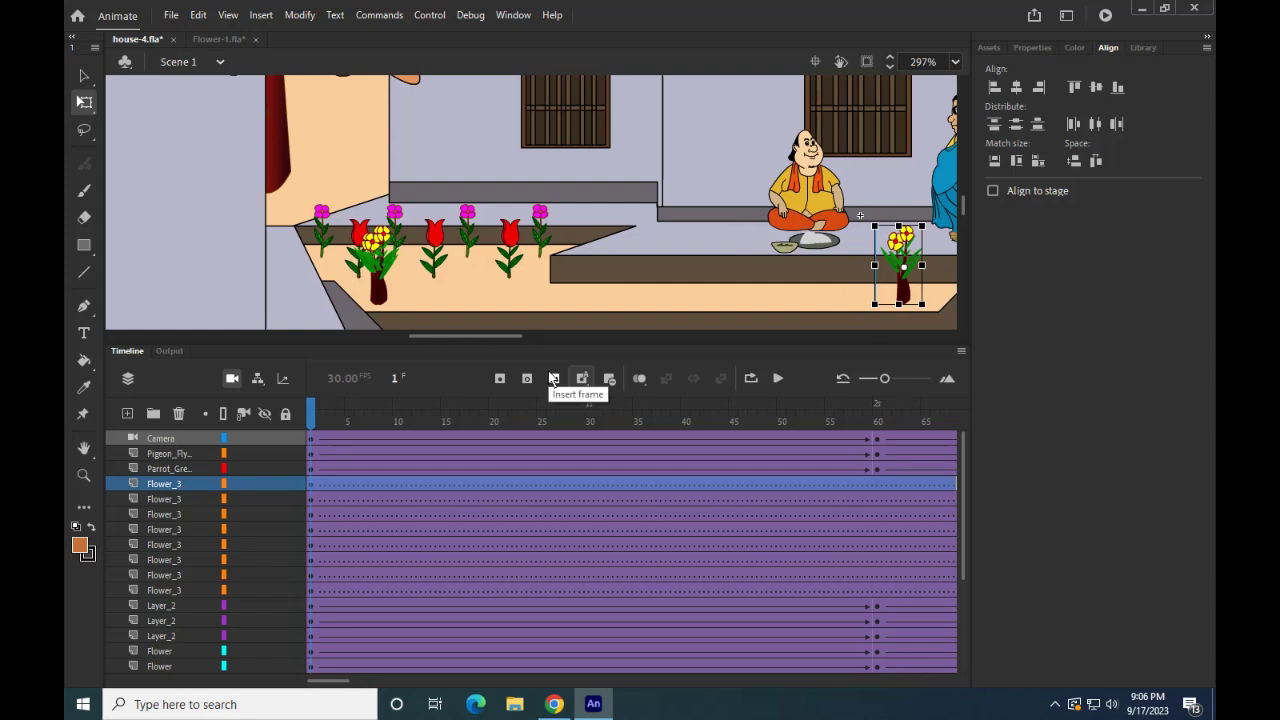
Step: Distribute the flowers of all eight Flower_3 layers evenly in the horizontal direction along the bed
shift+click(172, 591)
click(1074, 161)
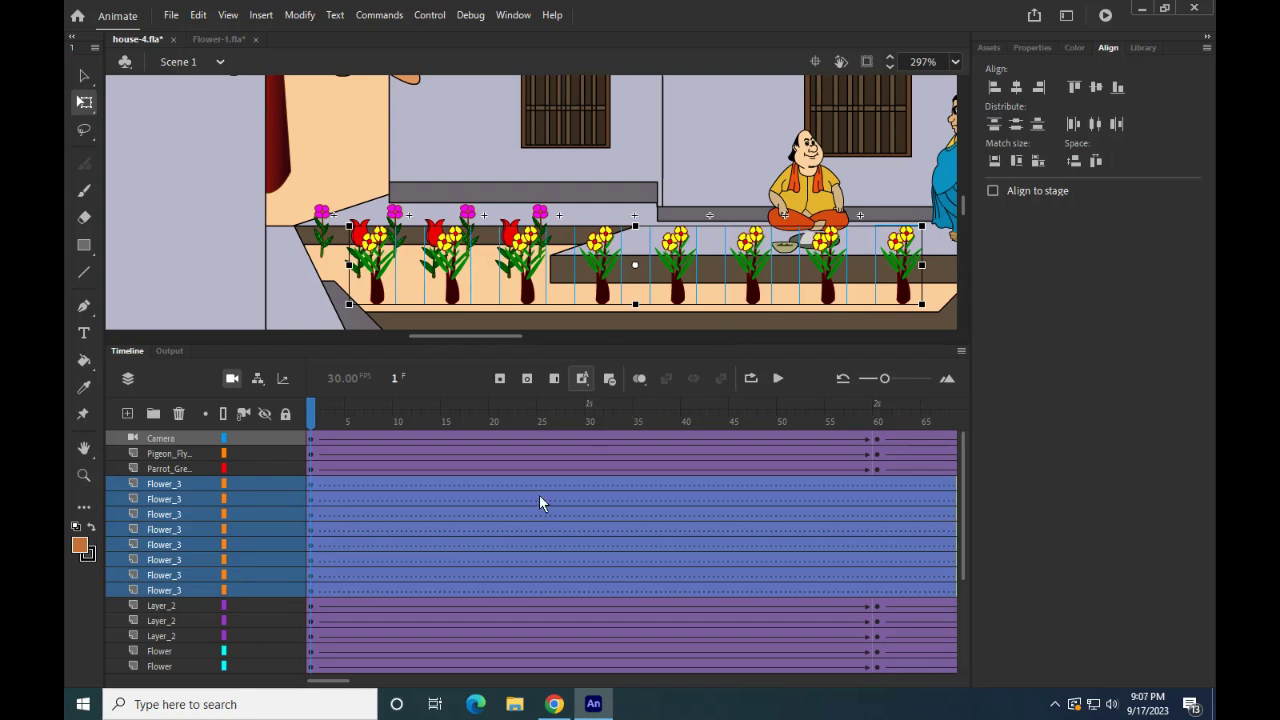
Step: Play the timeline from frame 13 to check the row of yellow flowers during the camera move
click(424, 515)
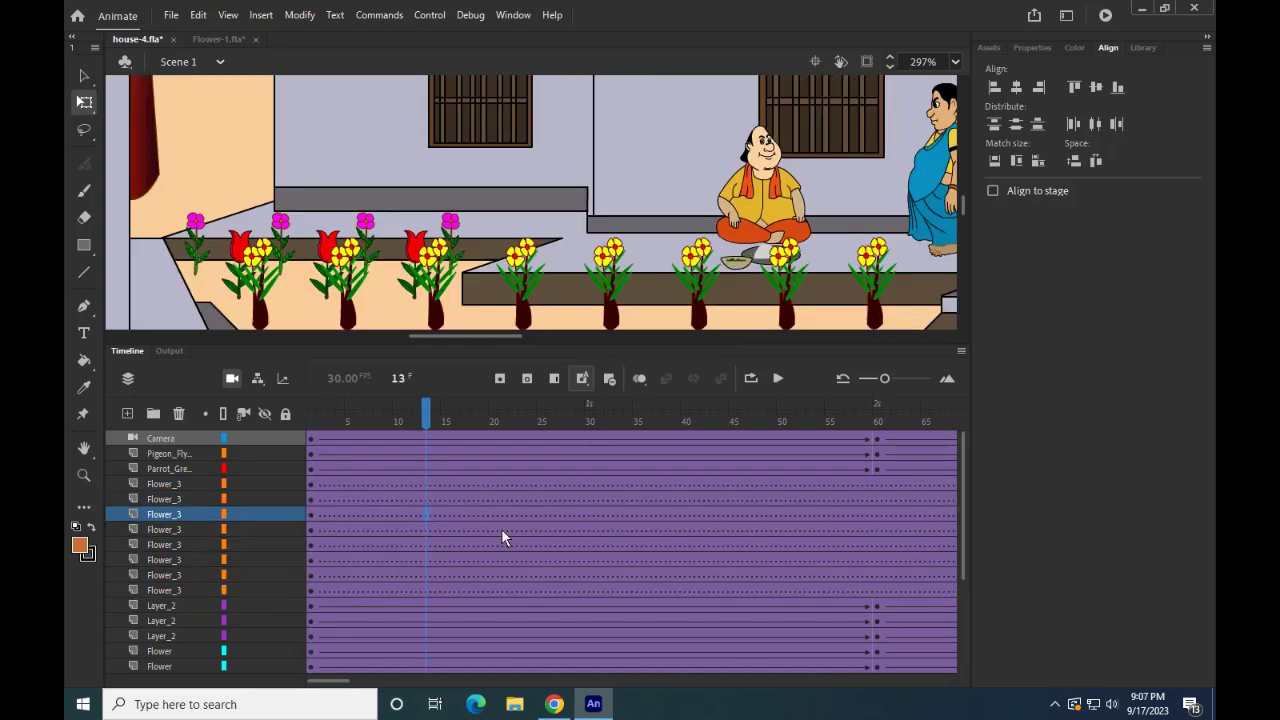
key(Return)
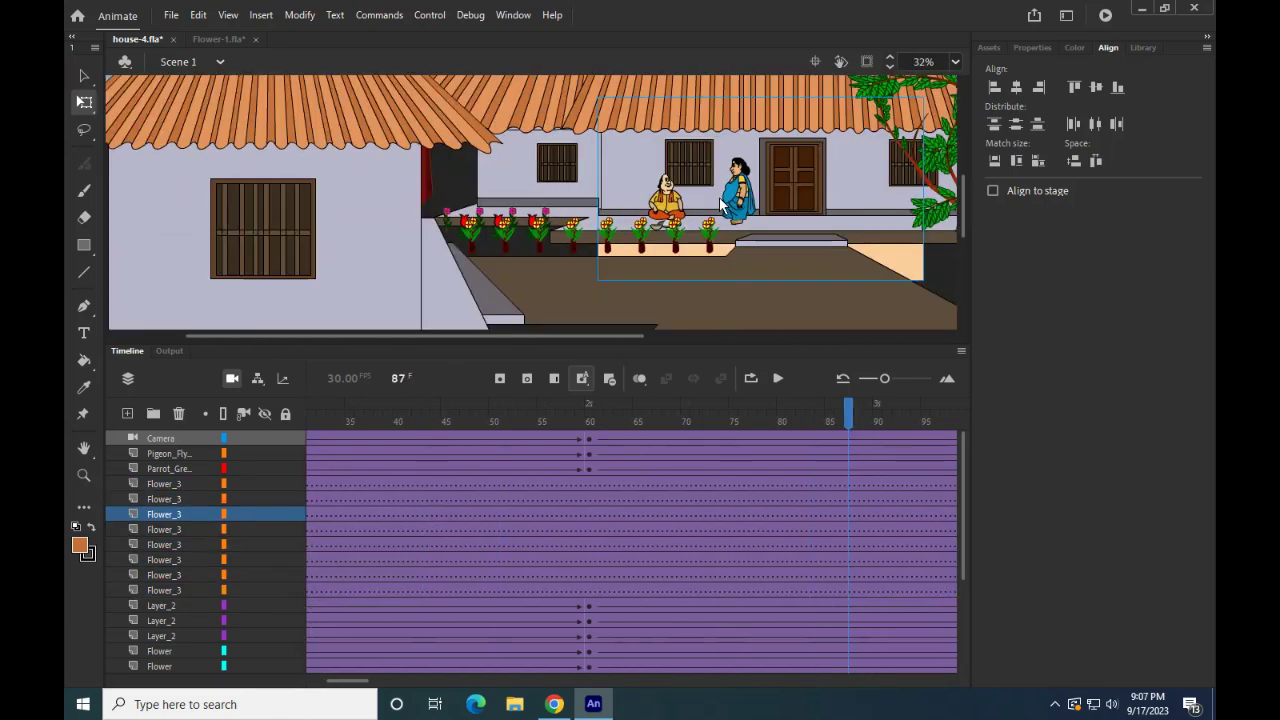
drag(355, 681, 327, 681)
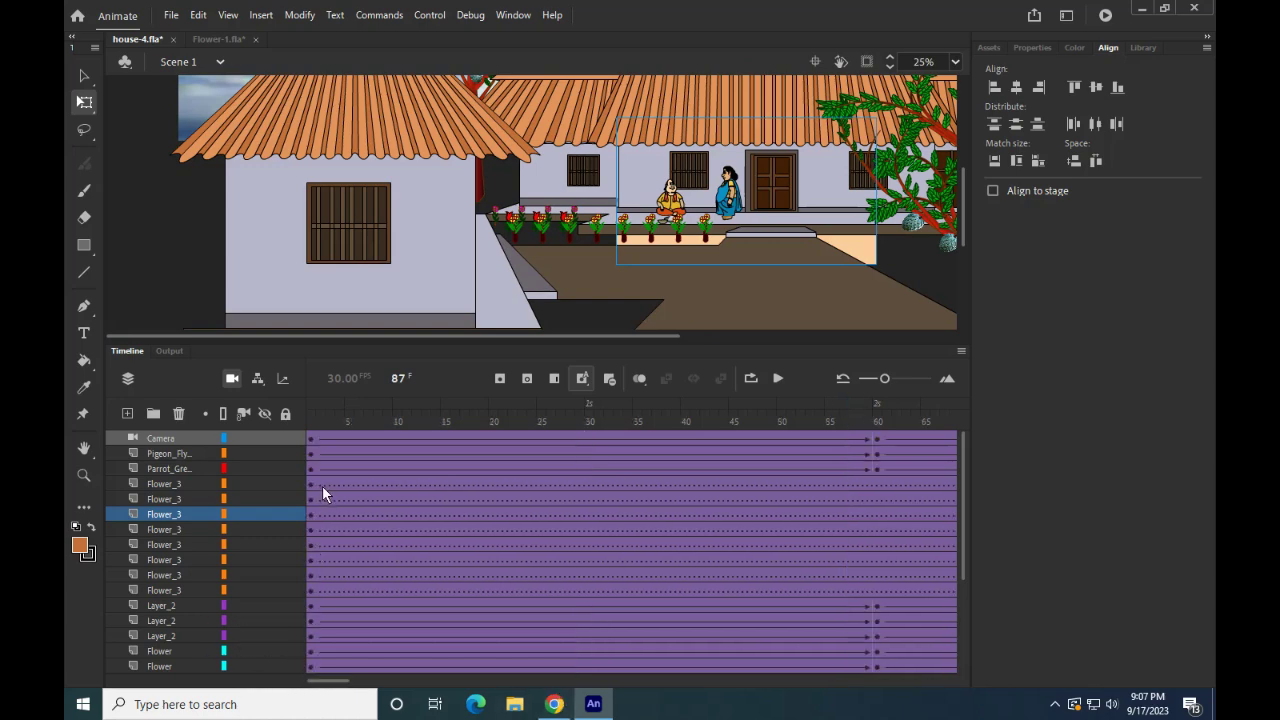
Step: Insert ending keyframes at frame 450 on all eight Flower_3 layers so their tweens span the whole animation
drag(322, 485, 495, 587)
click(611, 383)
click(560, 498)
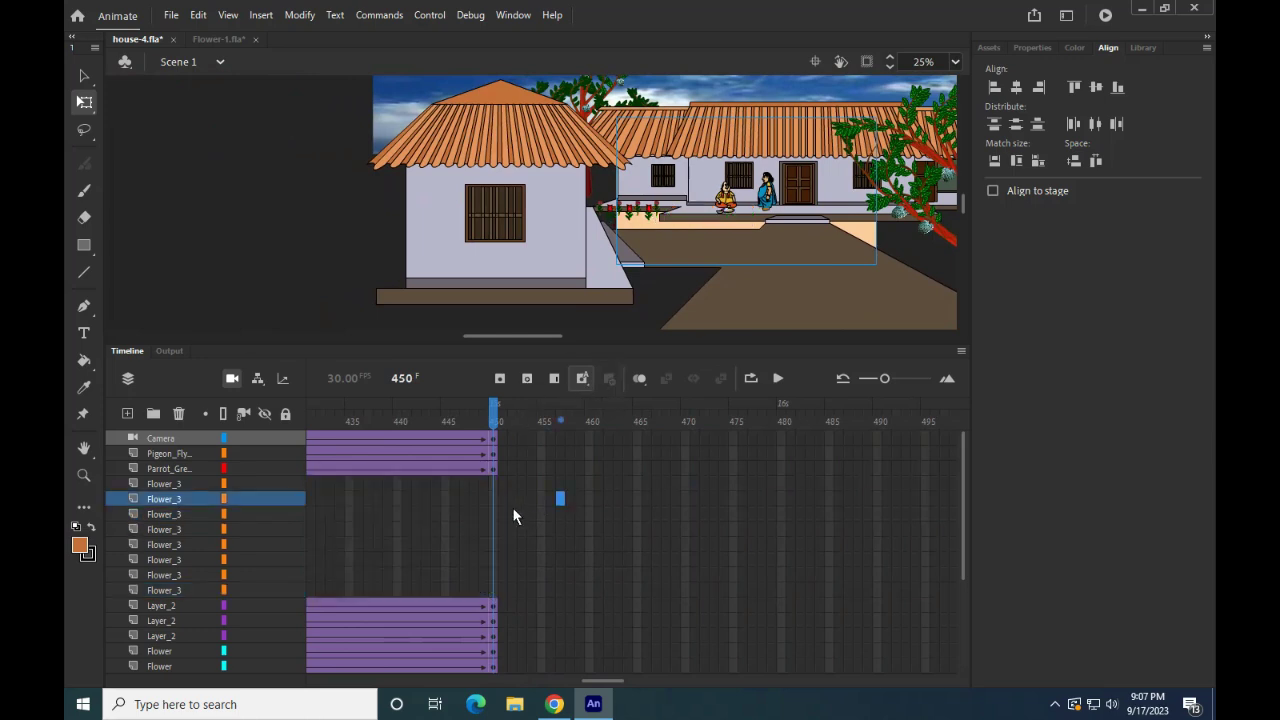
drag(493, 517, 493, 594)
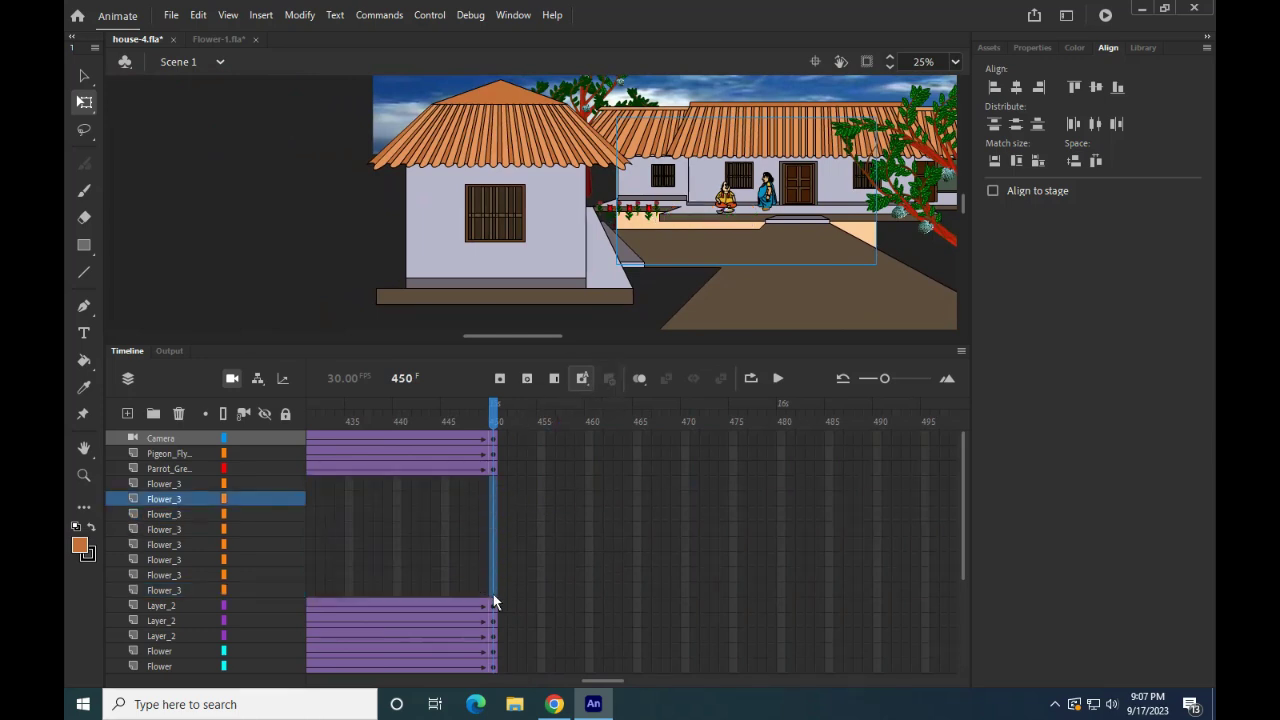
click(500, 378)
click(639, 483)
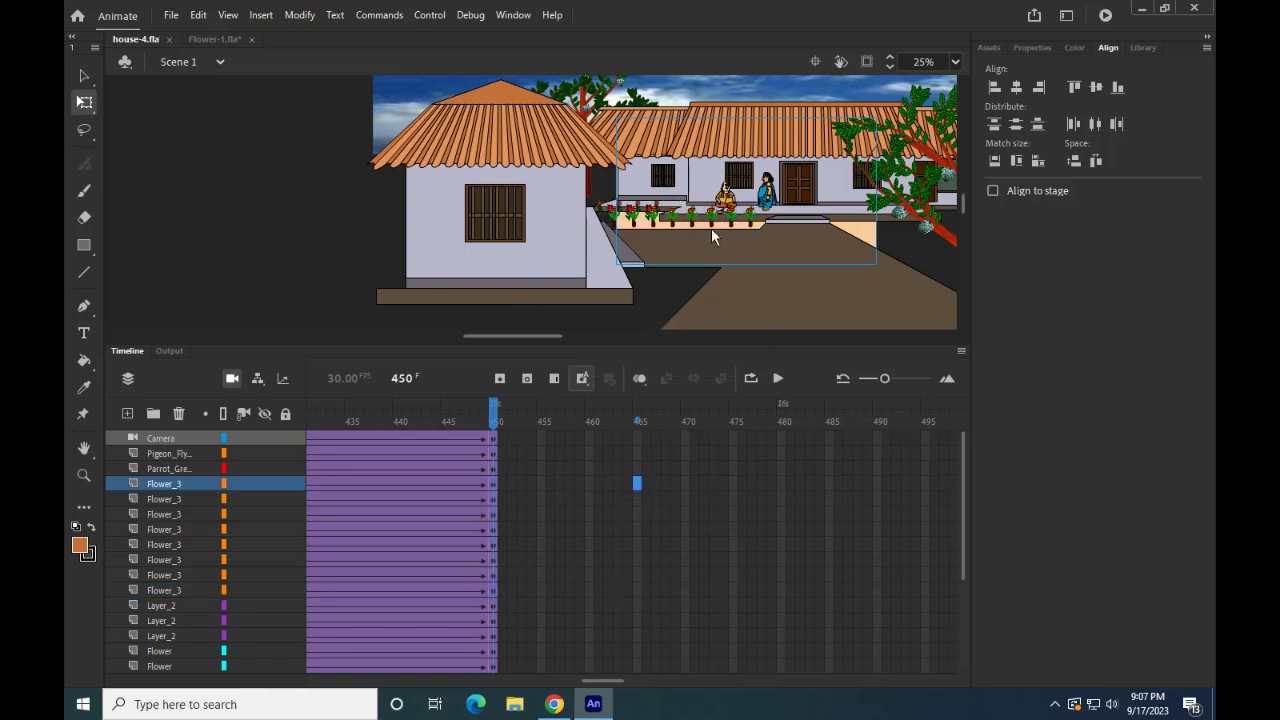
Step: Enlarge the stage area, clip content outside the stage, and play the animation to review the flowers
scroll(714, 232, up, 2)
drag(704, 349, 700, 560)
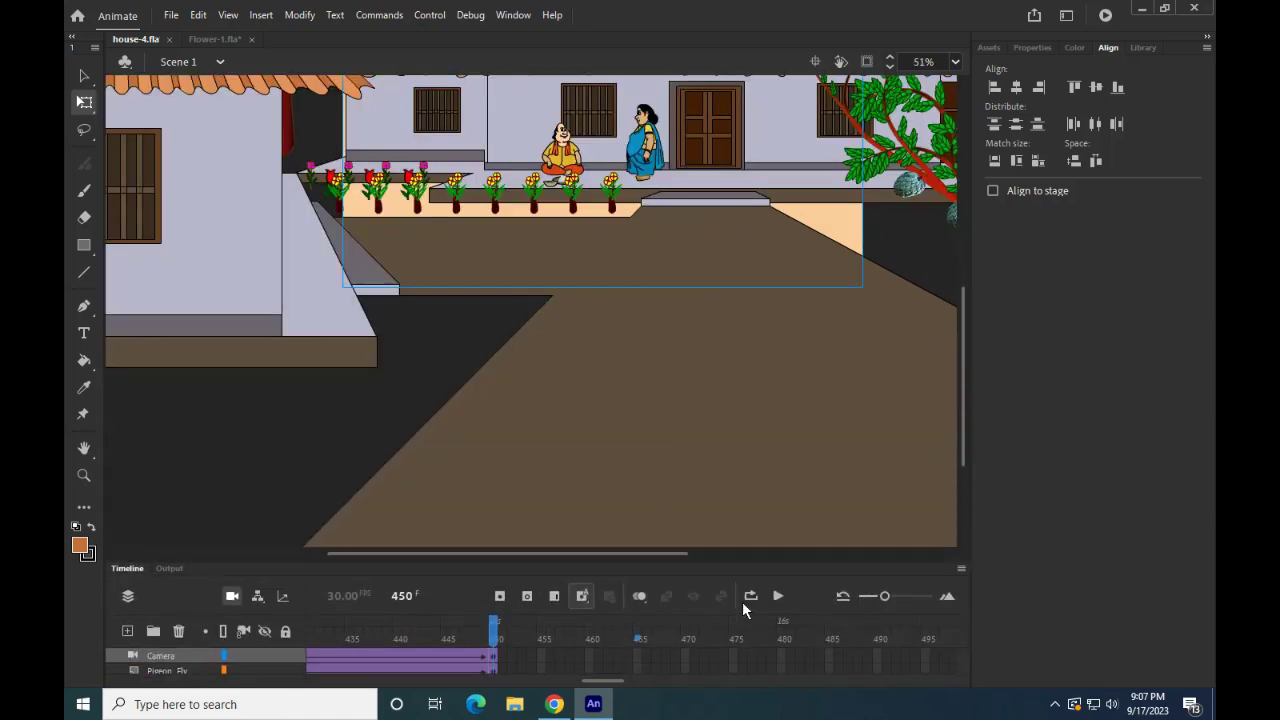
drag(639, 237, 643, 408)
click(867, 62)
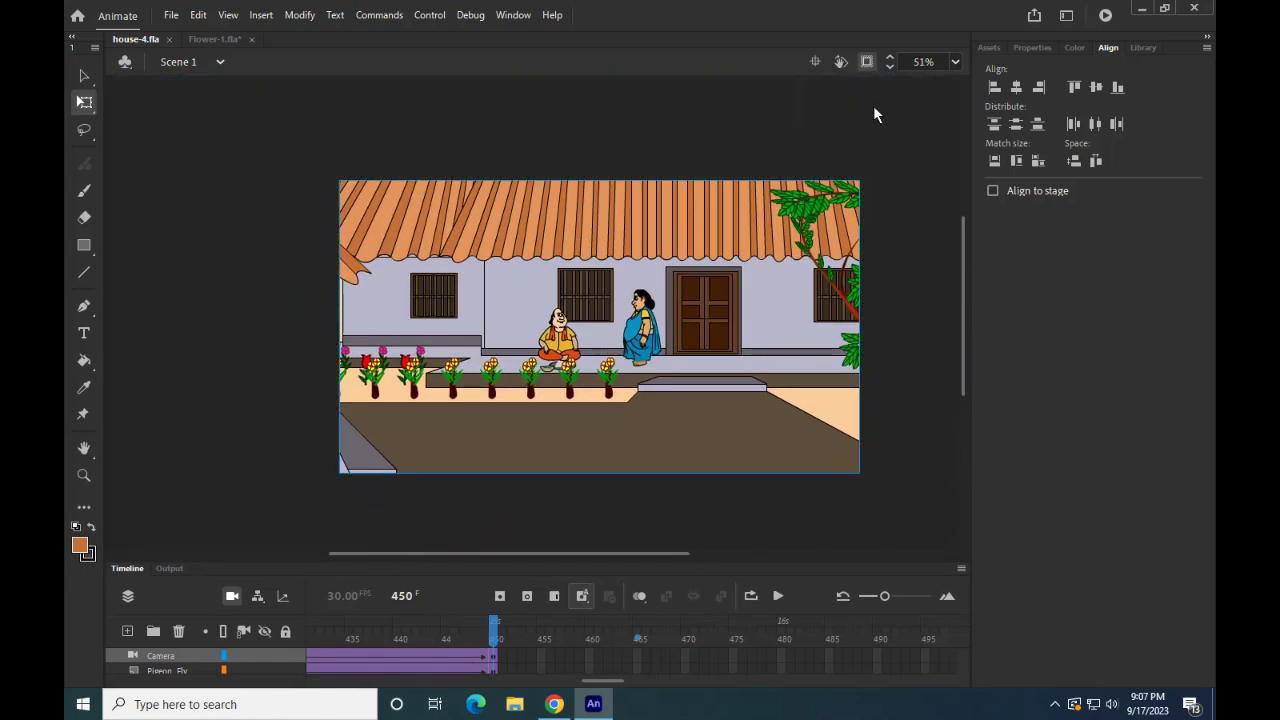
scroll(737, 310, up, 1)
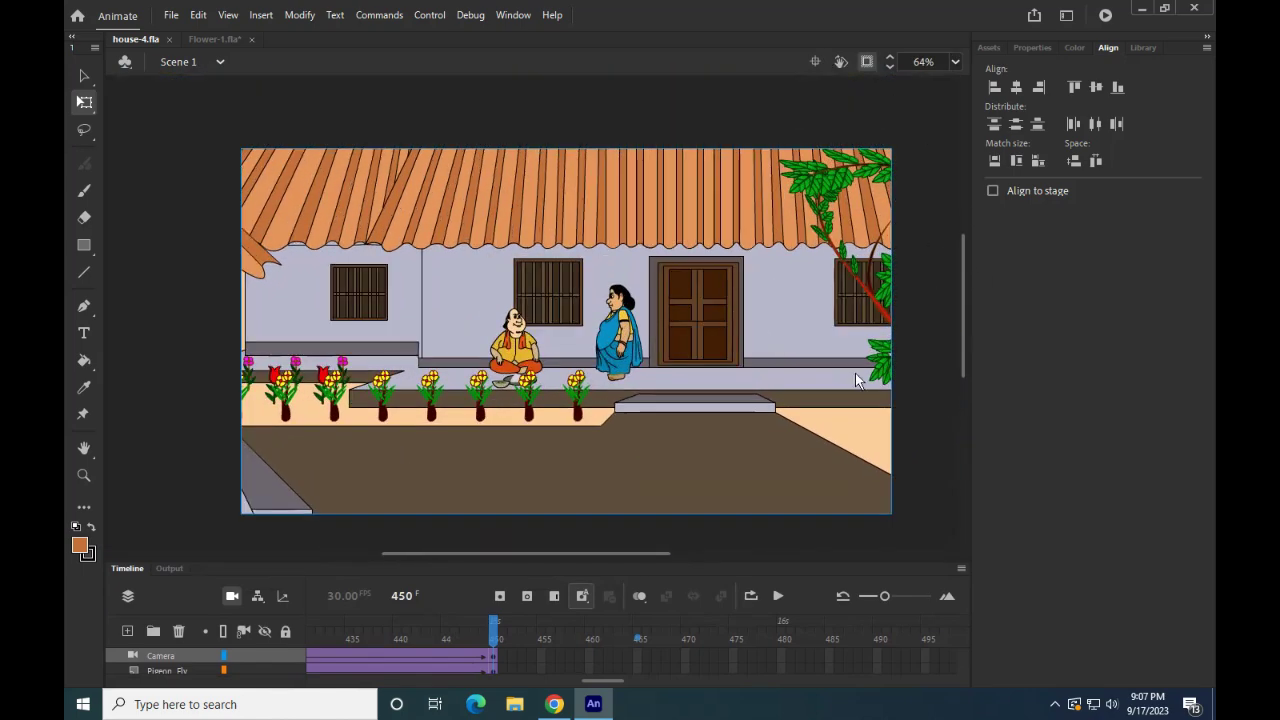
click(880, 366)
click(883, 491)
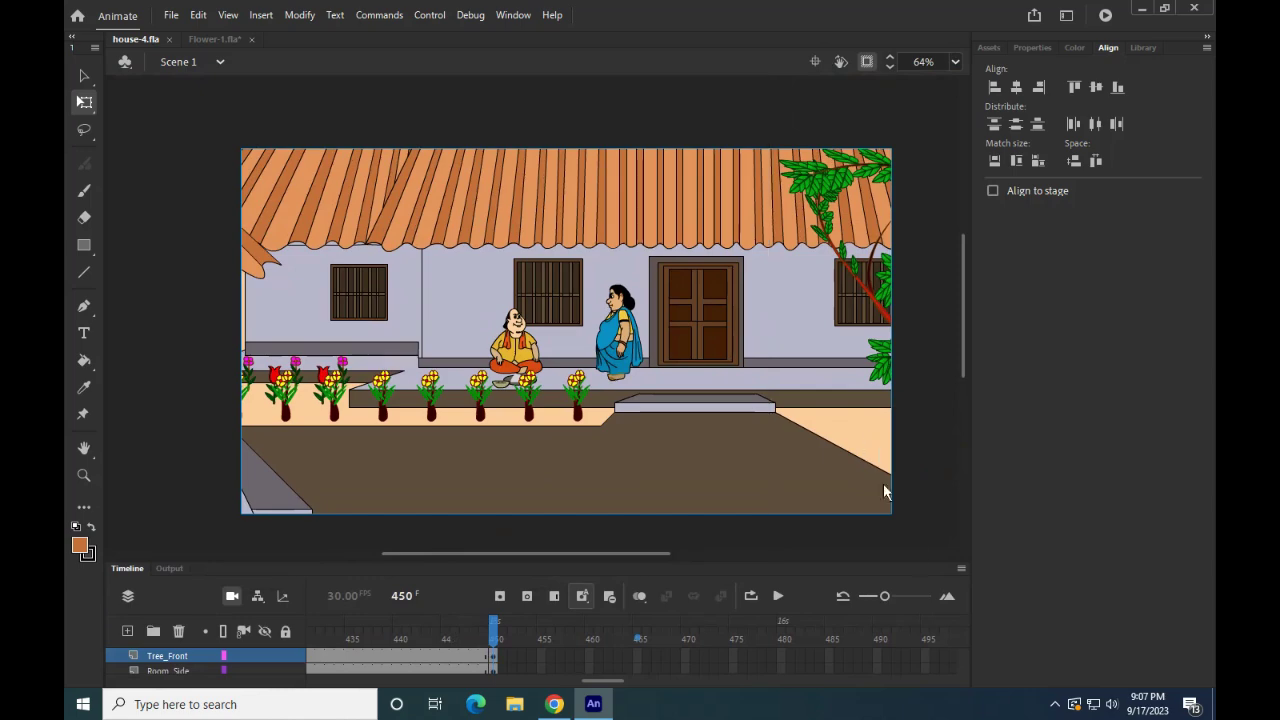
click(780, 597)
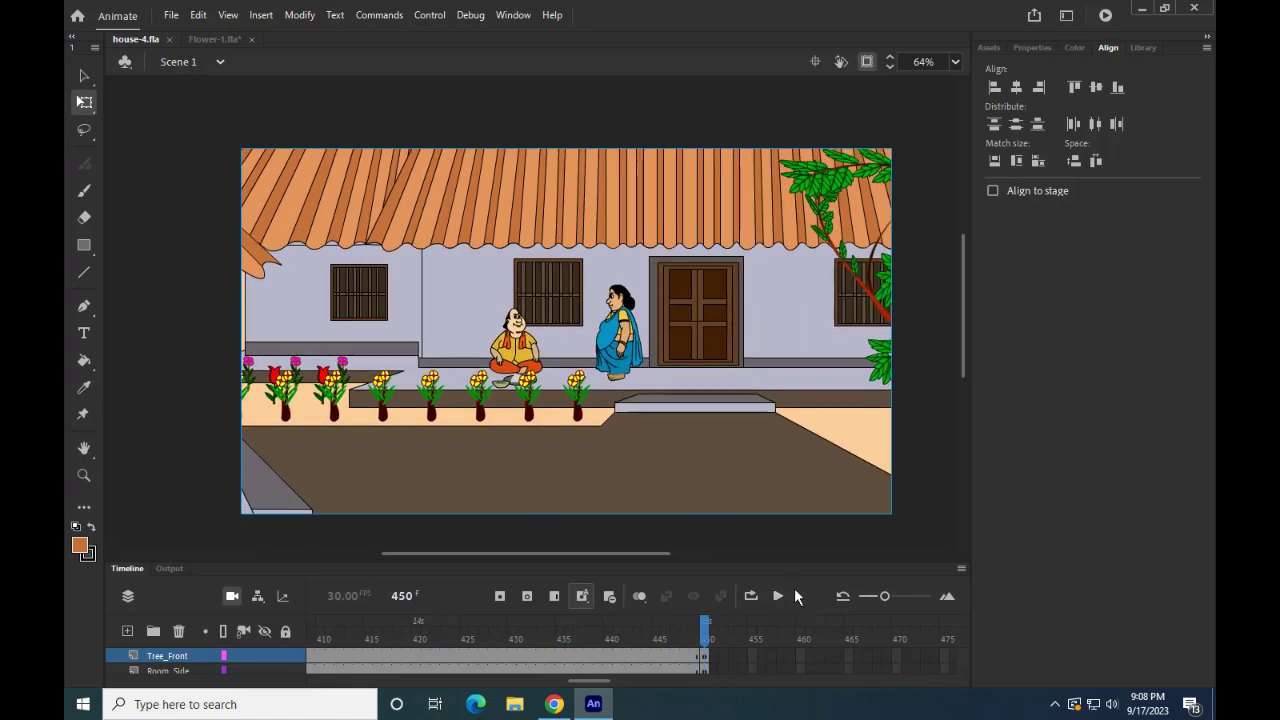
Step: Open Bee-1.fla from the Bee folder inside For 2D Cartoon
click(171, 14)
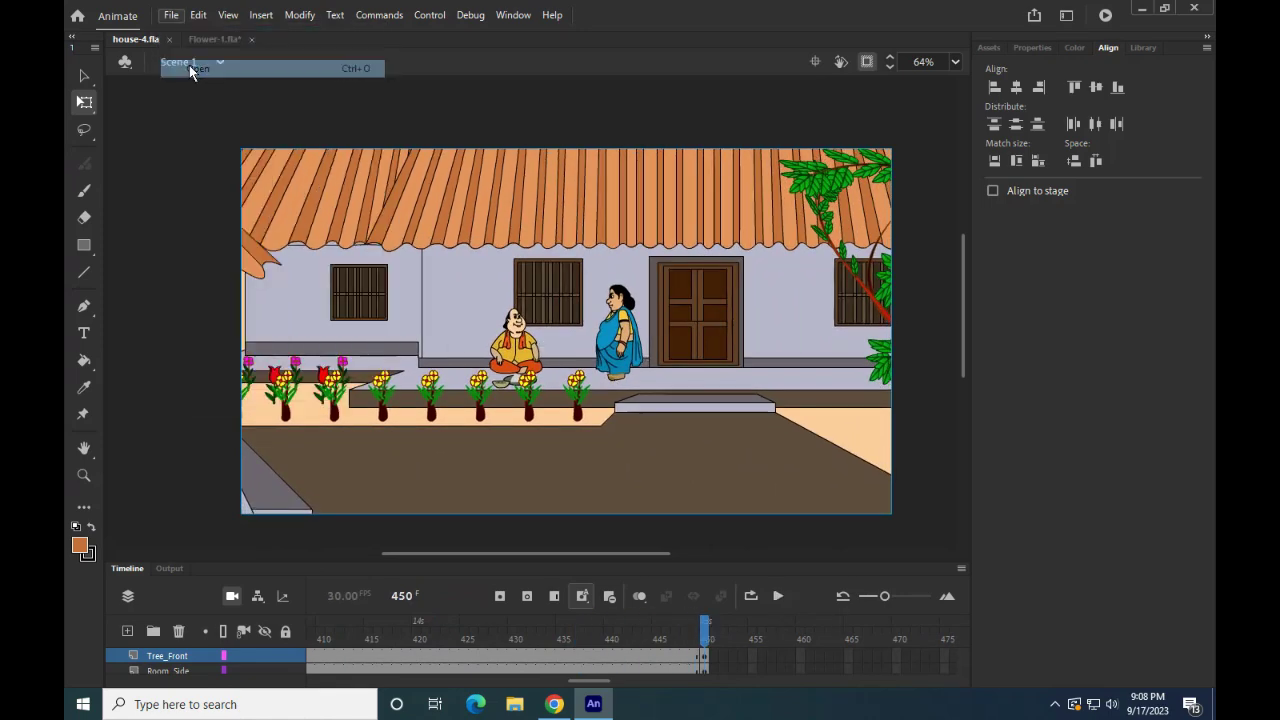
click(190, 64)
click(145, 41)
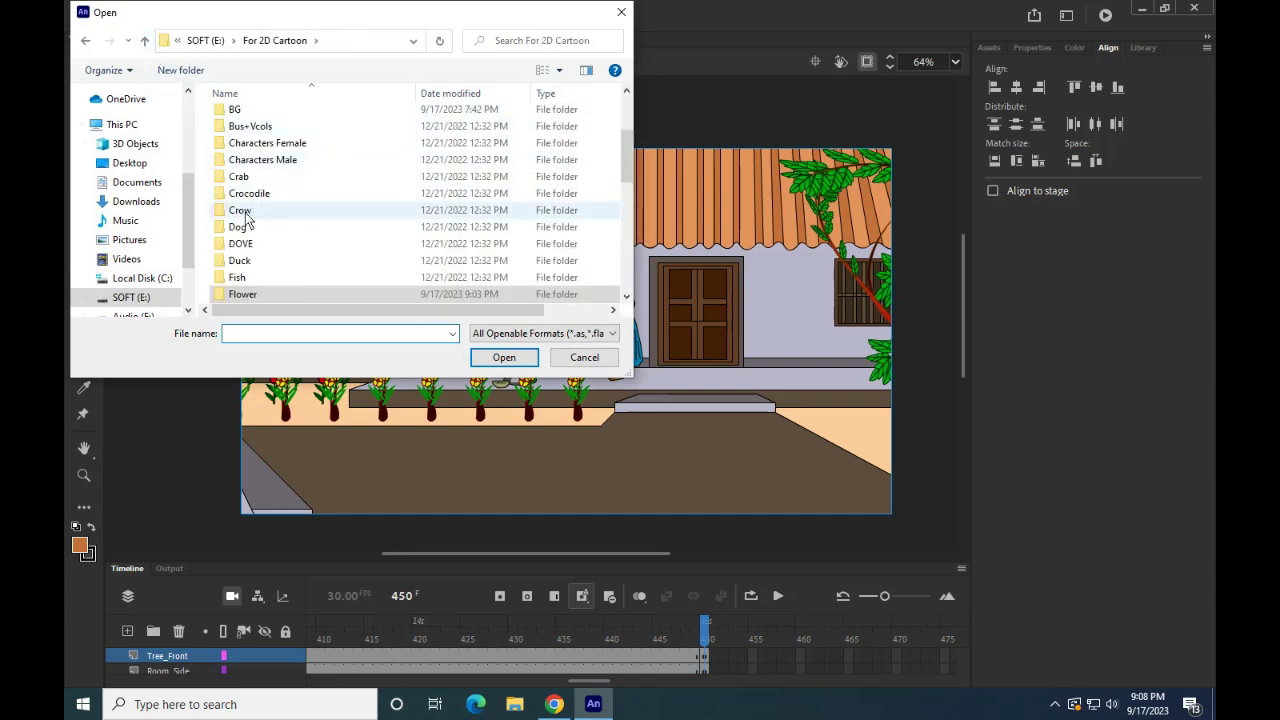
scroll(250, 150, up, 1)
double_click(250, 146)
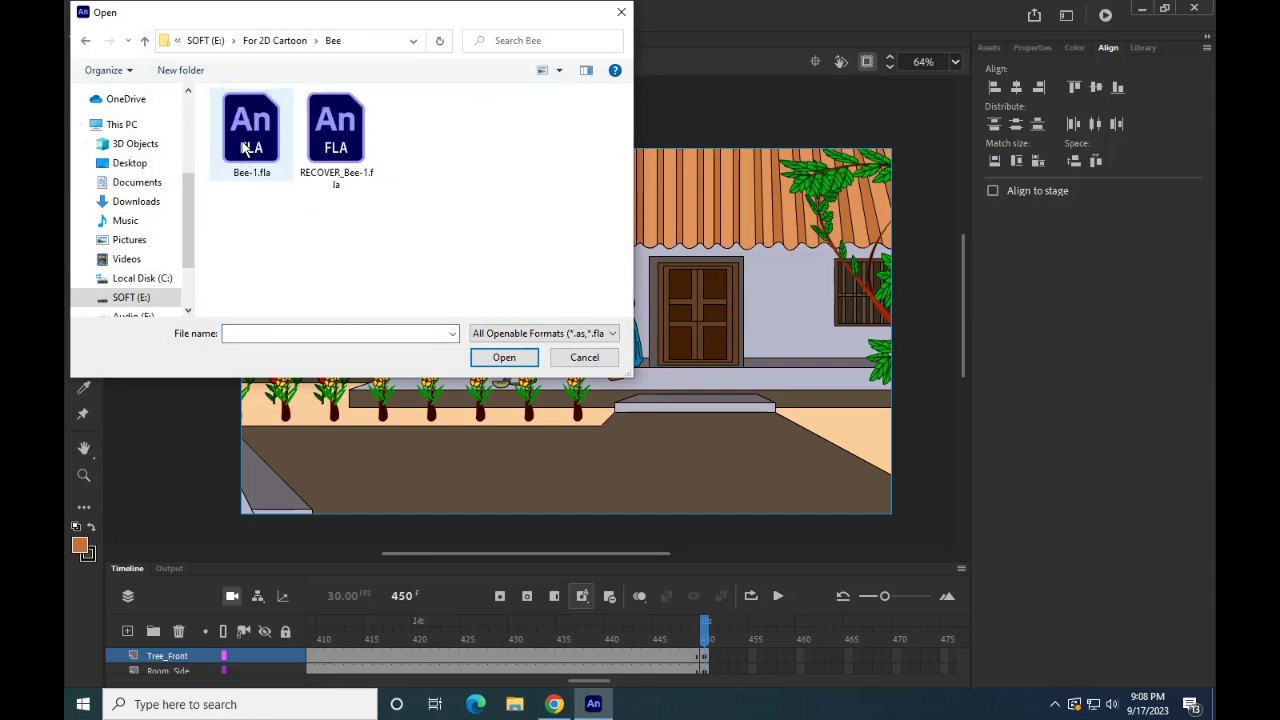
double_click(250, 128)
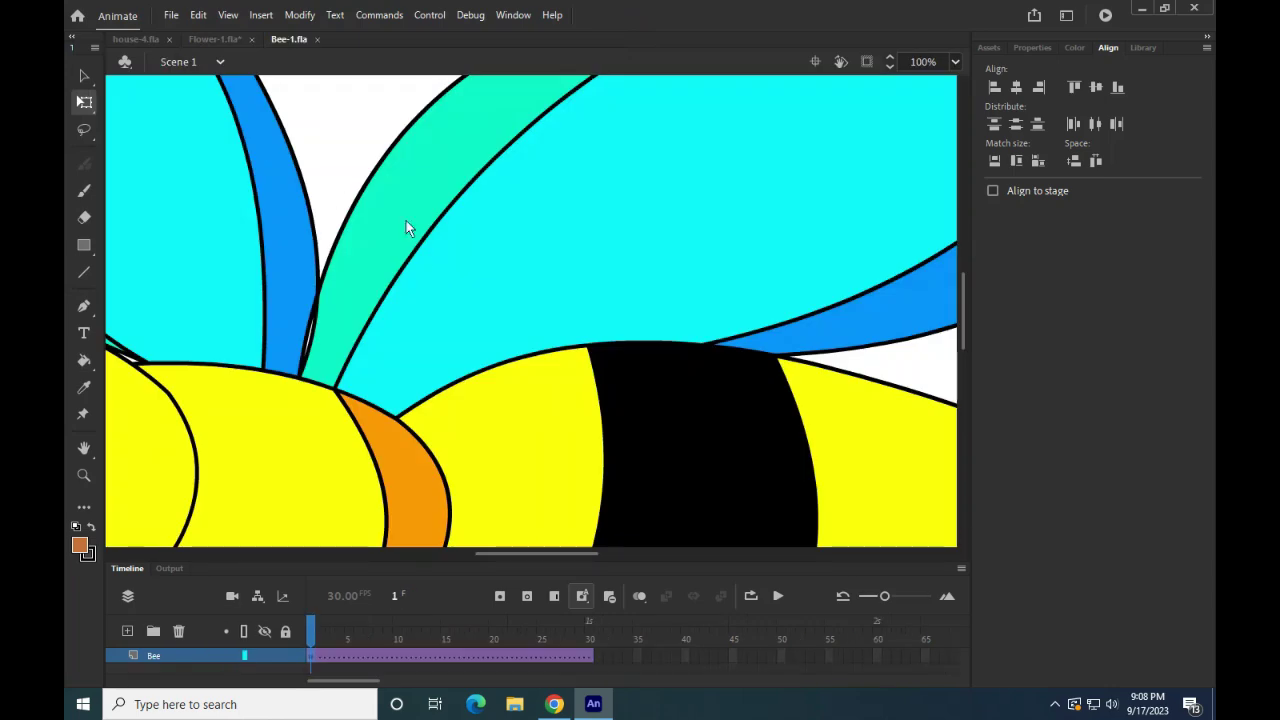
Step: Copy the Bee layer from Bee-1.fla and return to the house-4.fla document
right_click(150, 674)
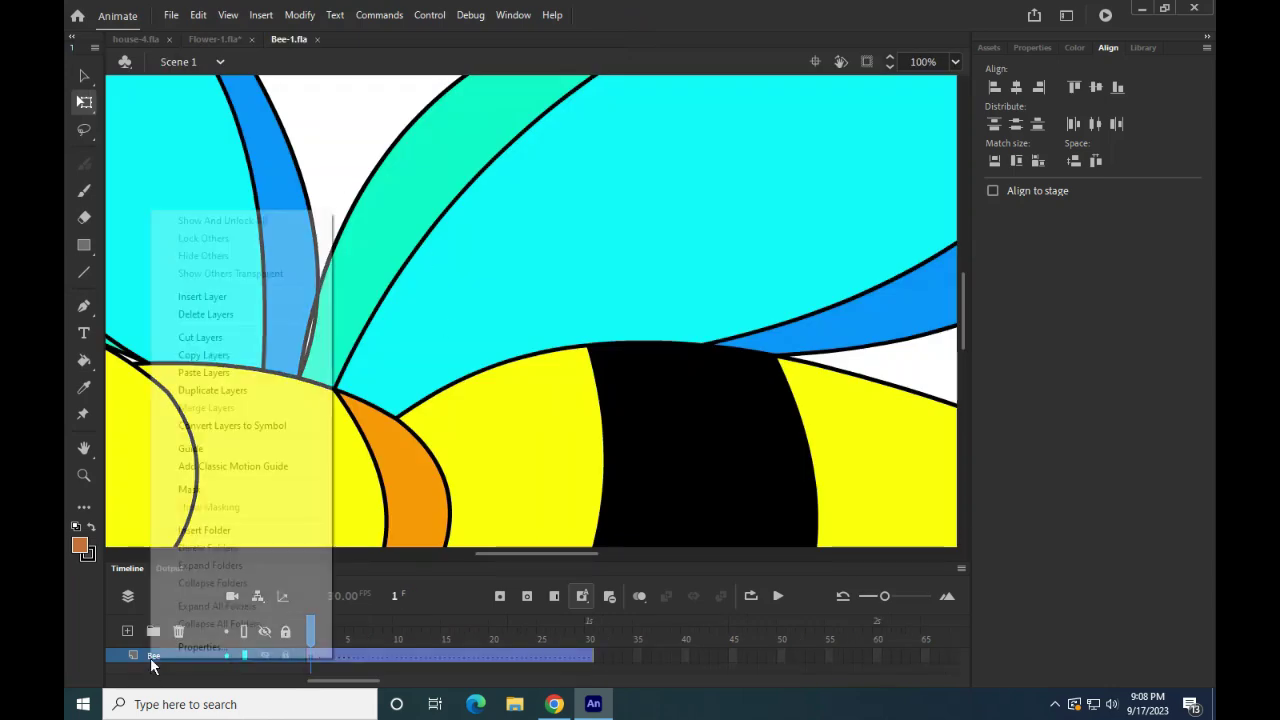
click(210, 355)
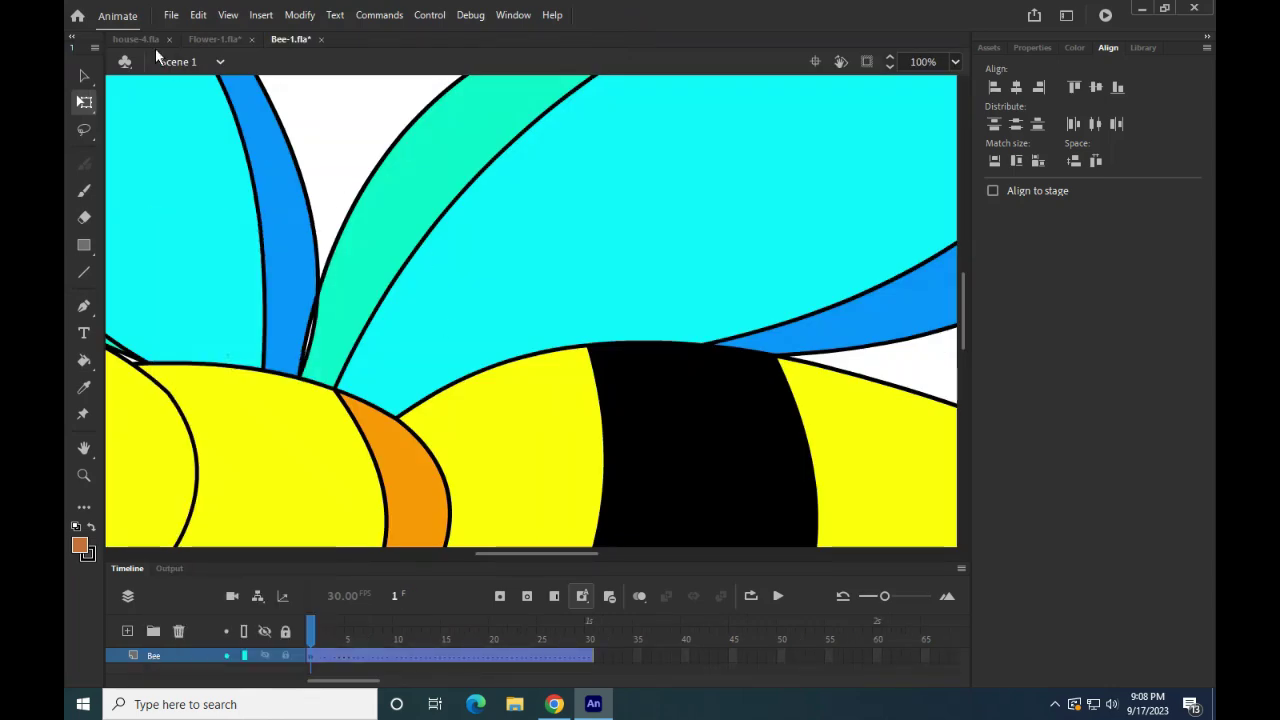
click(135, 39)
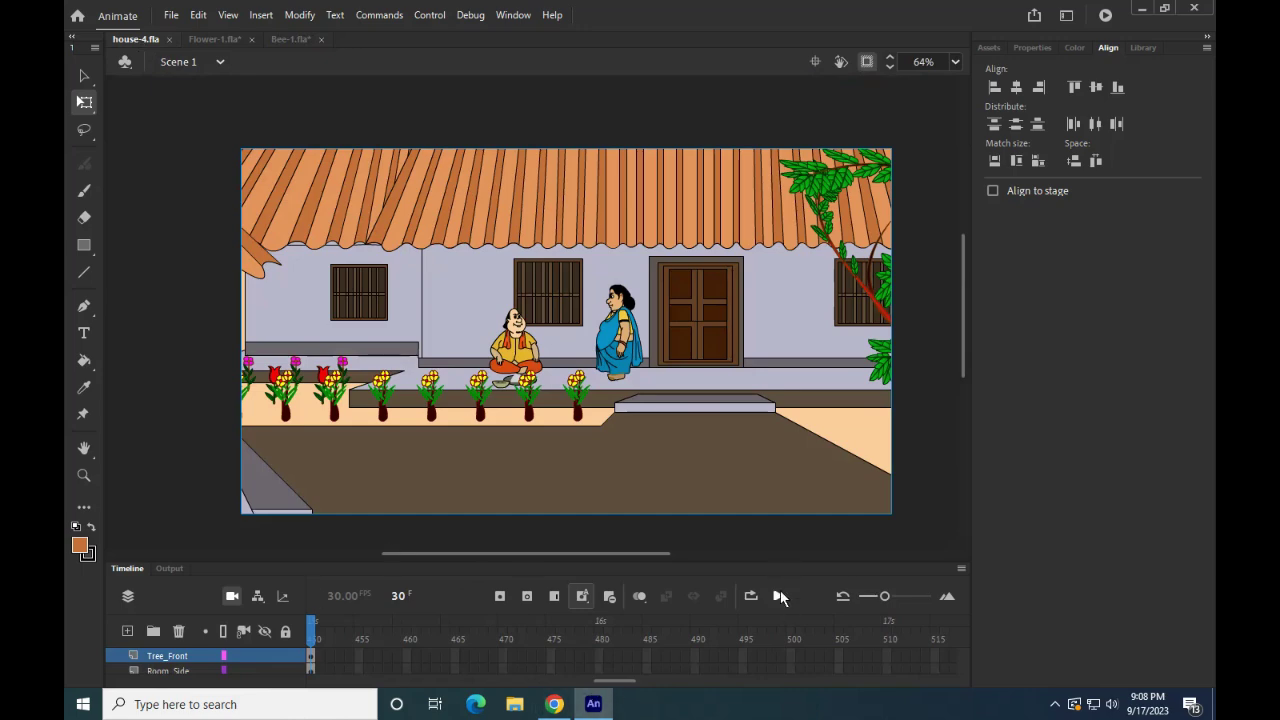
Step: Paste the Bee layer above the pigeon layer in house-4.fla, putting duplicate library items into a folder
click(780, 597)
drag(574, 561, 608, 388)
drag(532, 344, 584, 265)
scroll(580, 259, up, 6)
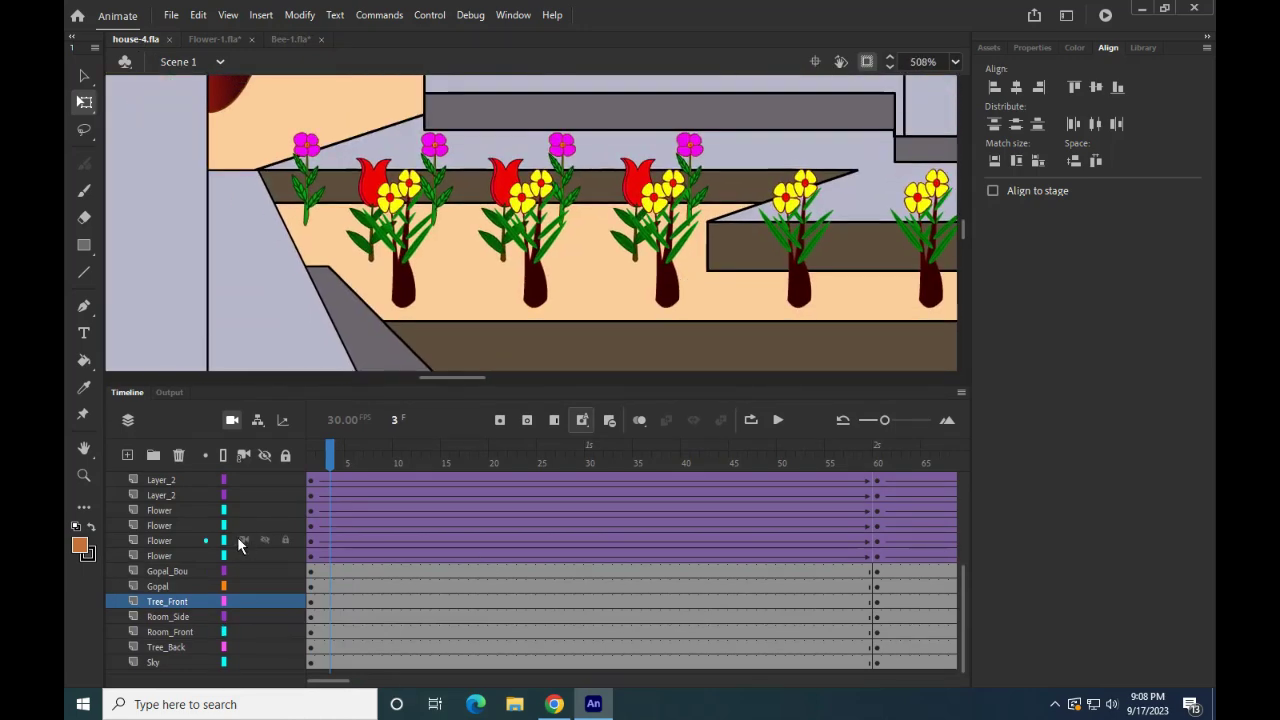
scroll(238, 543, up, 4)
click(168, 495)
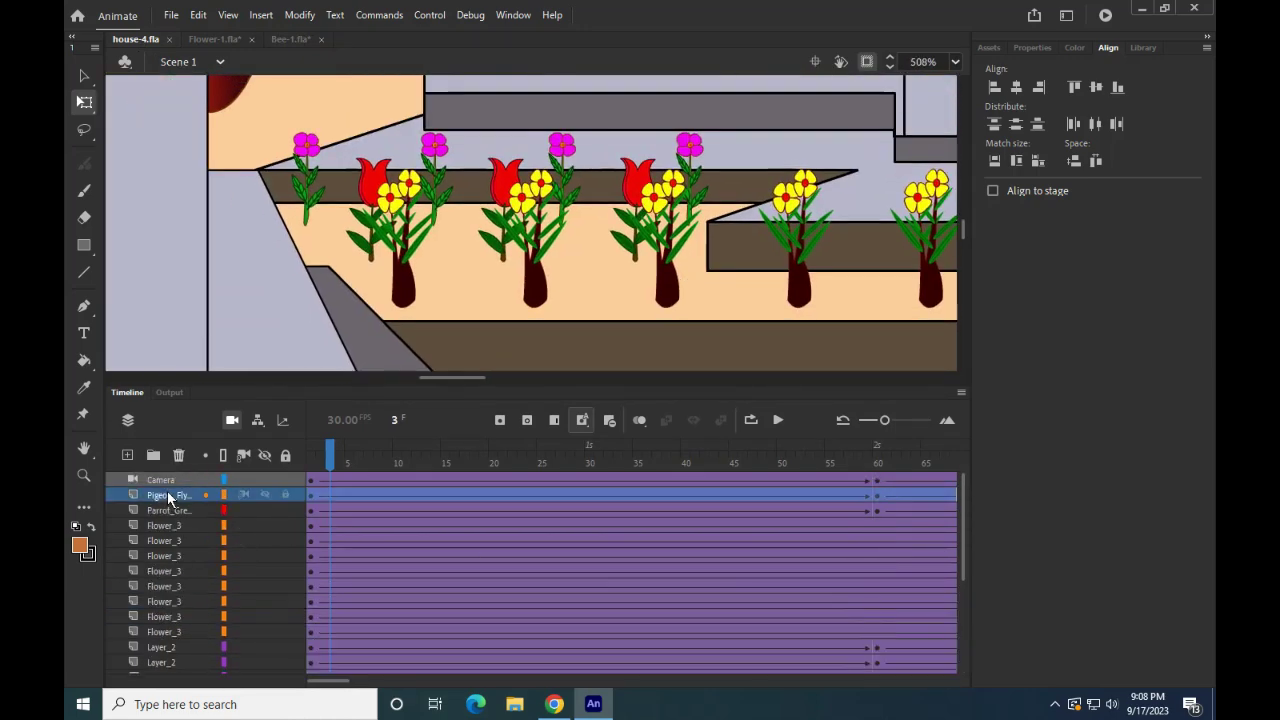
right_click(170, 497)
click(218, 205)
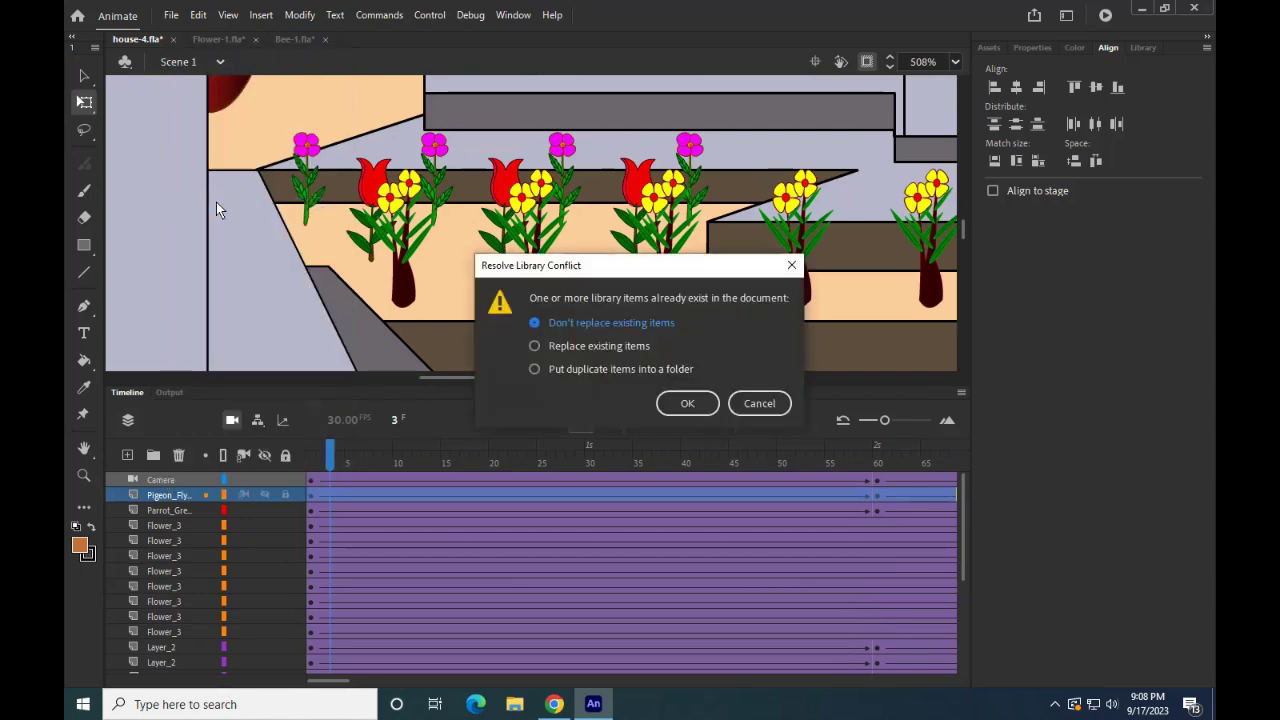
click(579, 369)
click(687, 403)
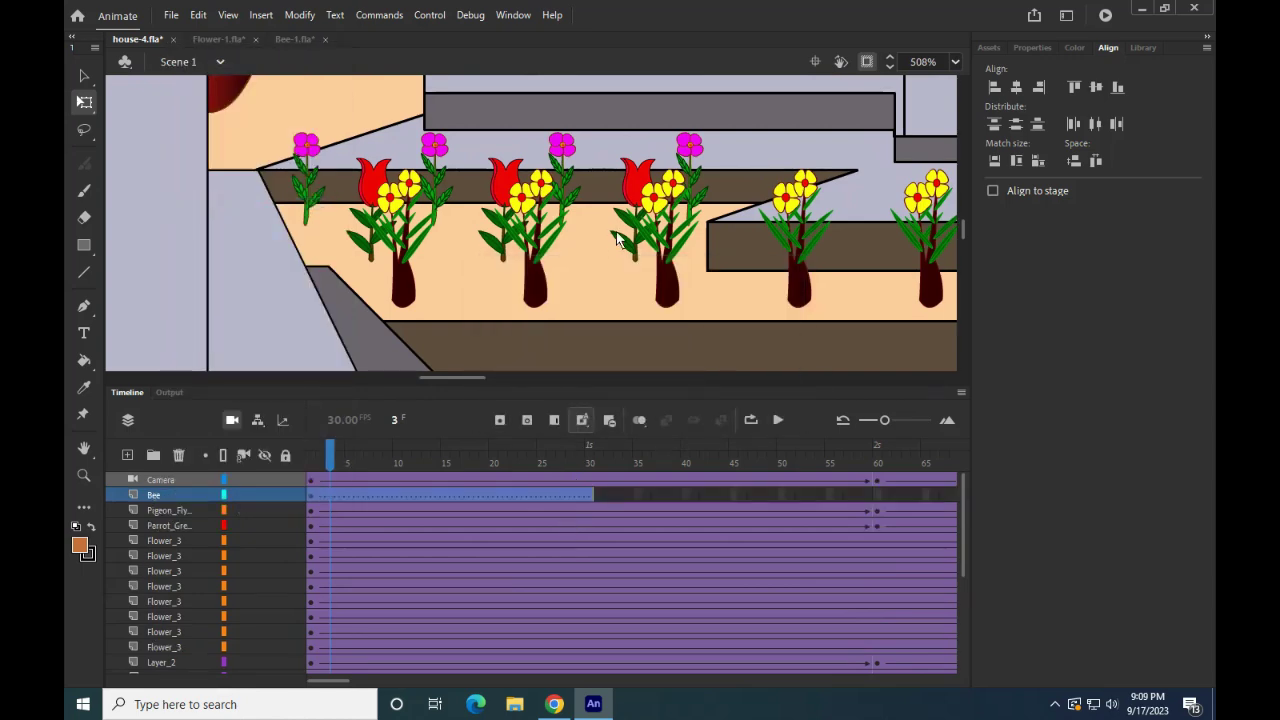
Step: In frame 1 of the Bee layer, move the bee fully onto the stage and shrink it near the flower bed
scroll(617, 237, down, 8)
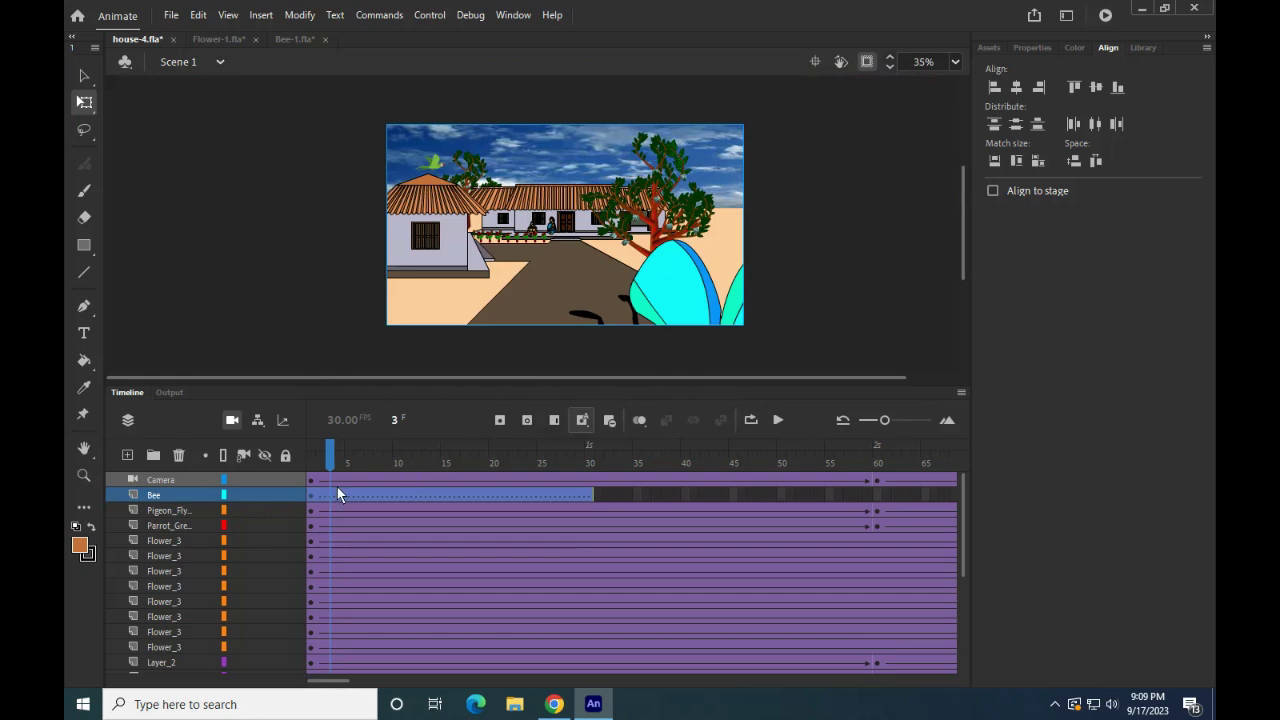
click(313, 499)
drag(923, 264, 728, 190)
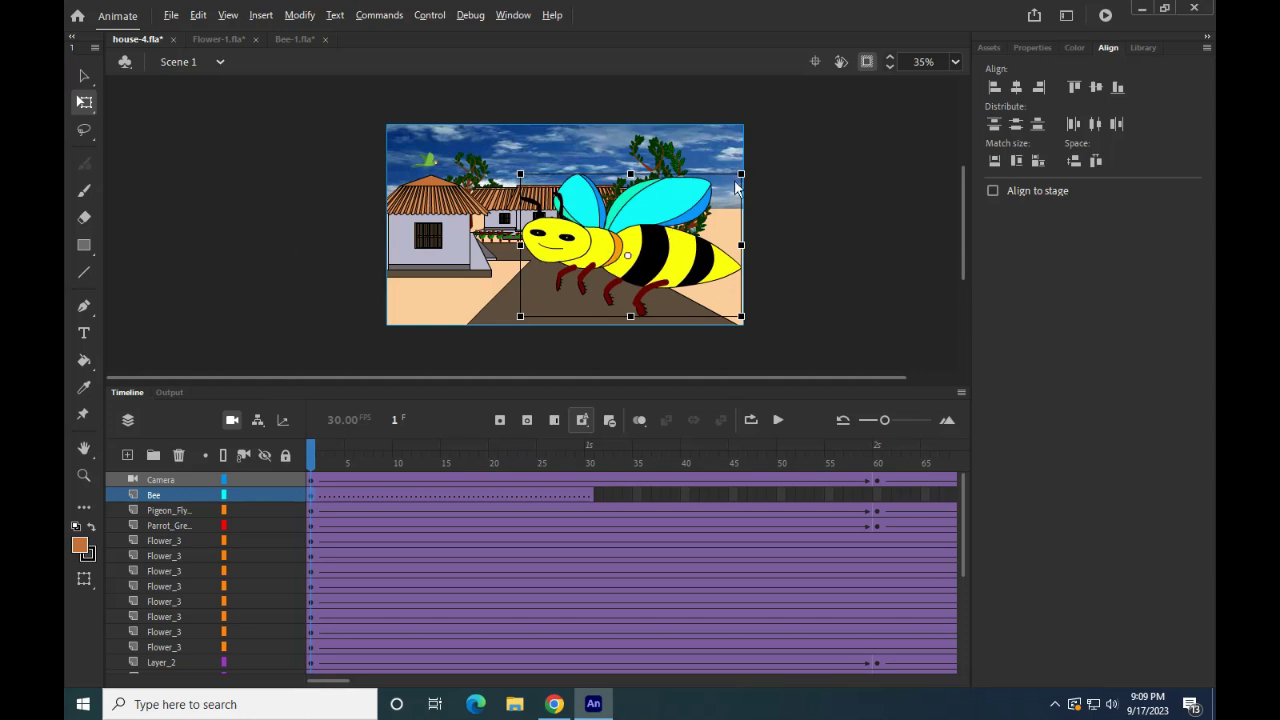
drag(739, 185, 525, 252)
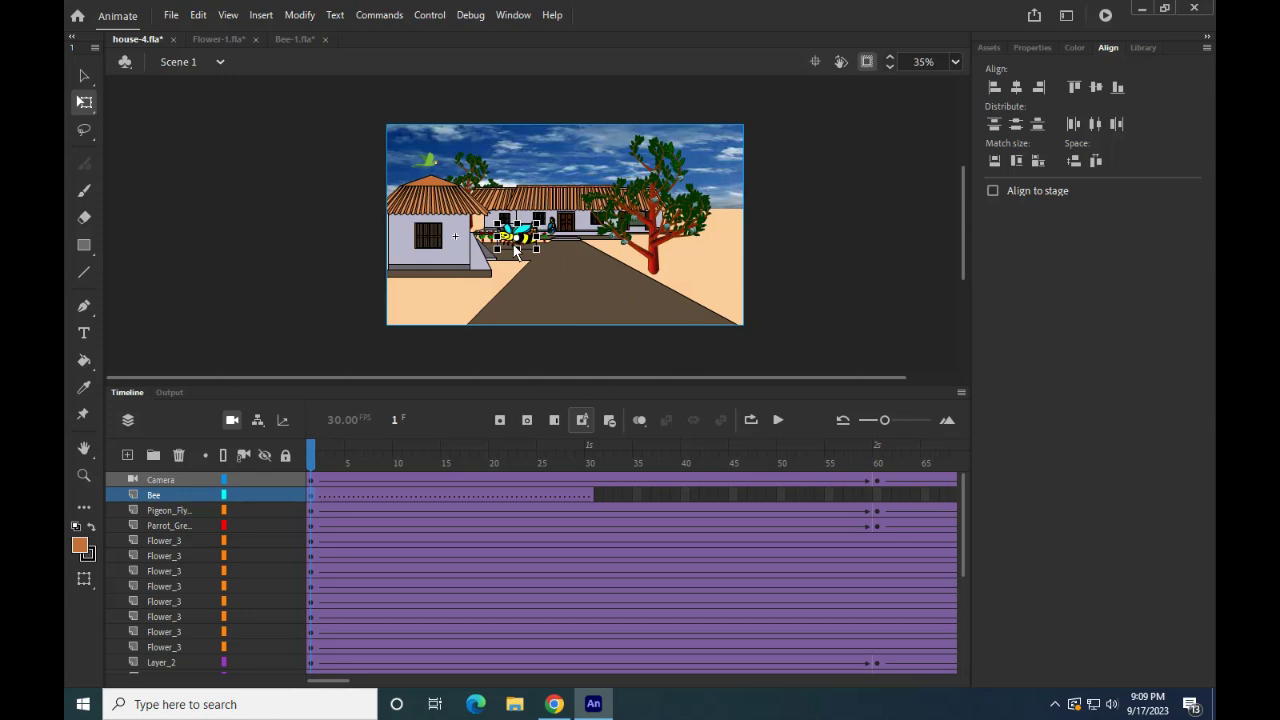
Step: Scale the bee down further and place it over the first yellow flower plant
scroll(517, 251, up, 6)
drag(795, 160, 581, 301)
scroll(531, 331, up, 2)
drag(506, 244, 589, 302)
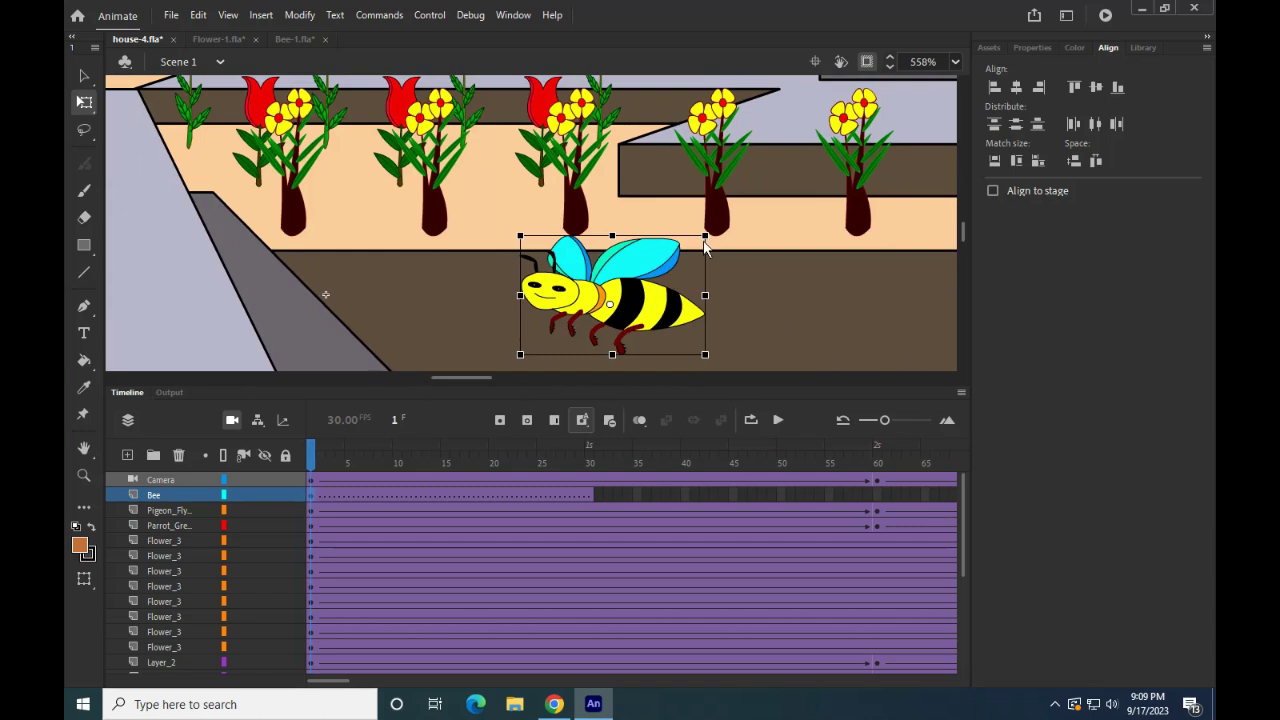
drag(703, 247, 323, 142)
drag(432, 219, 536, 275)
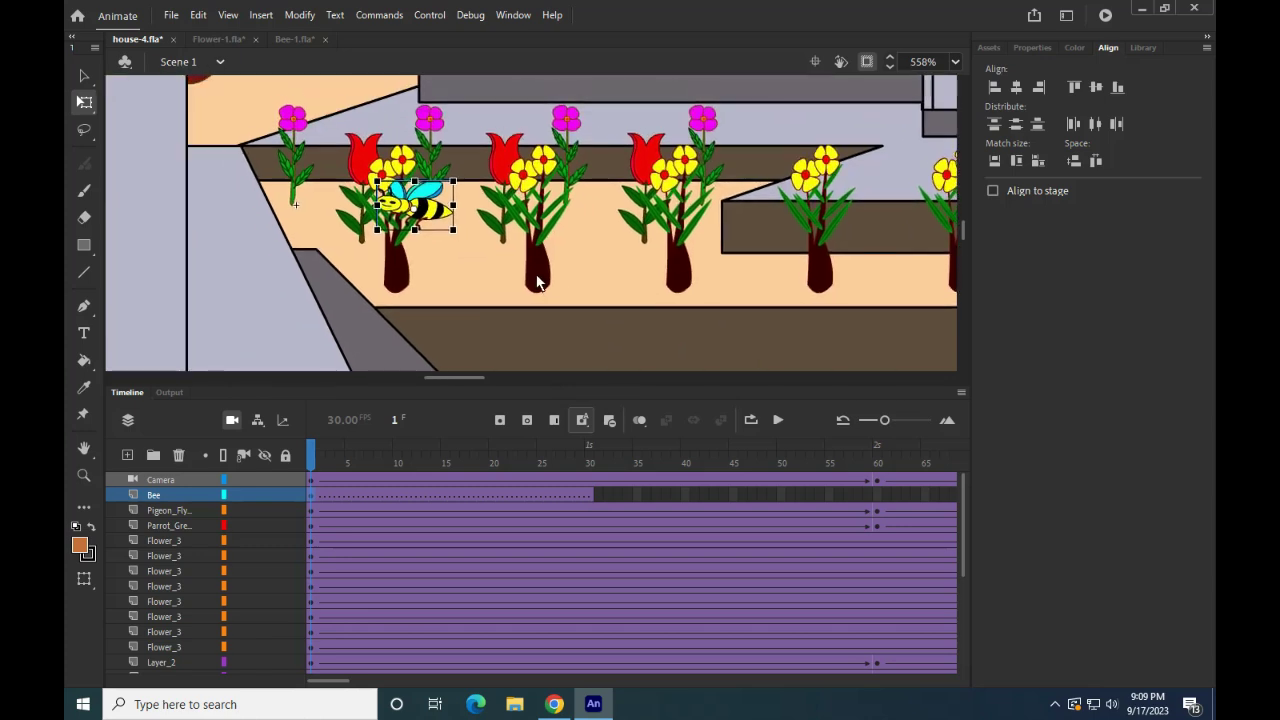
Step: Reduce the bee until it is smaller than a single yellow bloom, keeping it on the first yellow plant
drag(450, 191, 420, 215)
key(ctrl+equal)
key(ctrl+equal)
drag(532, 269, 550, 235)
key(Up)
key(Up)
key(Up)
key(Up)
key(Up)
key(Up)
key(Up)
click(551, 236)
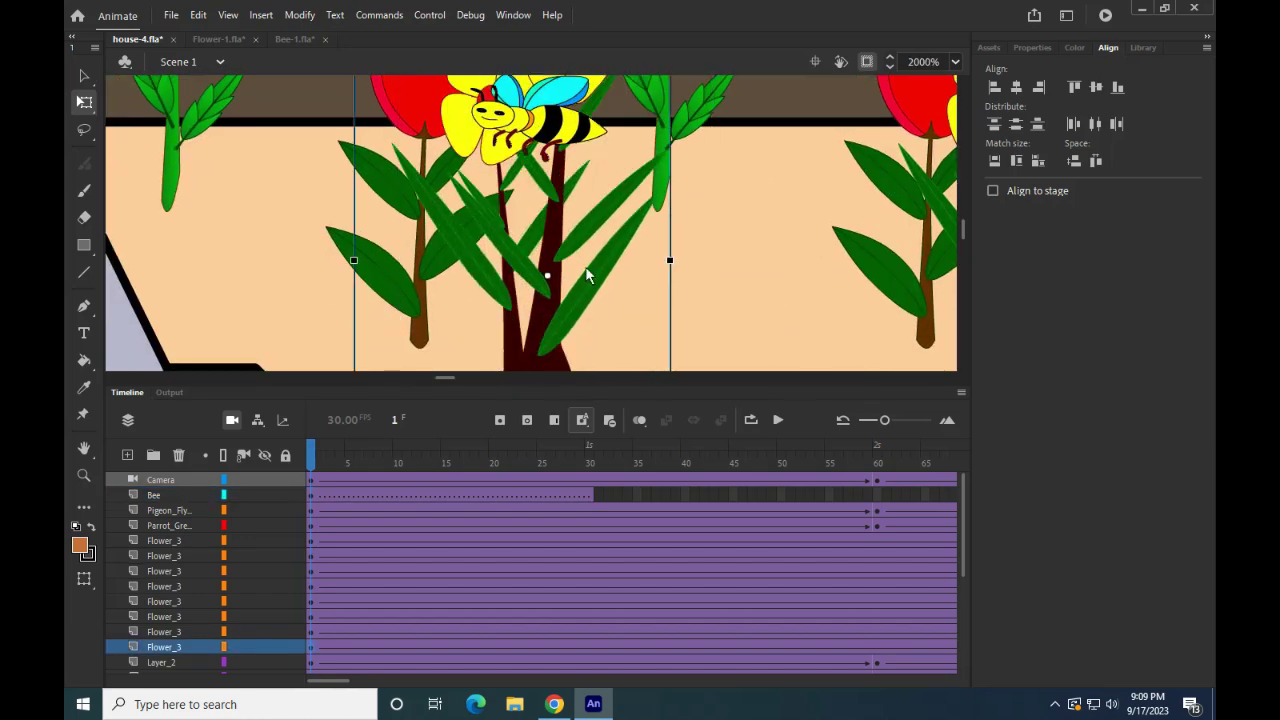
scroll(709, 228, down, 2)
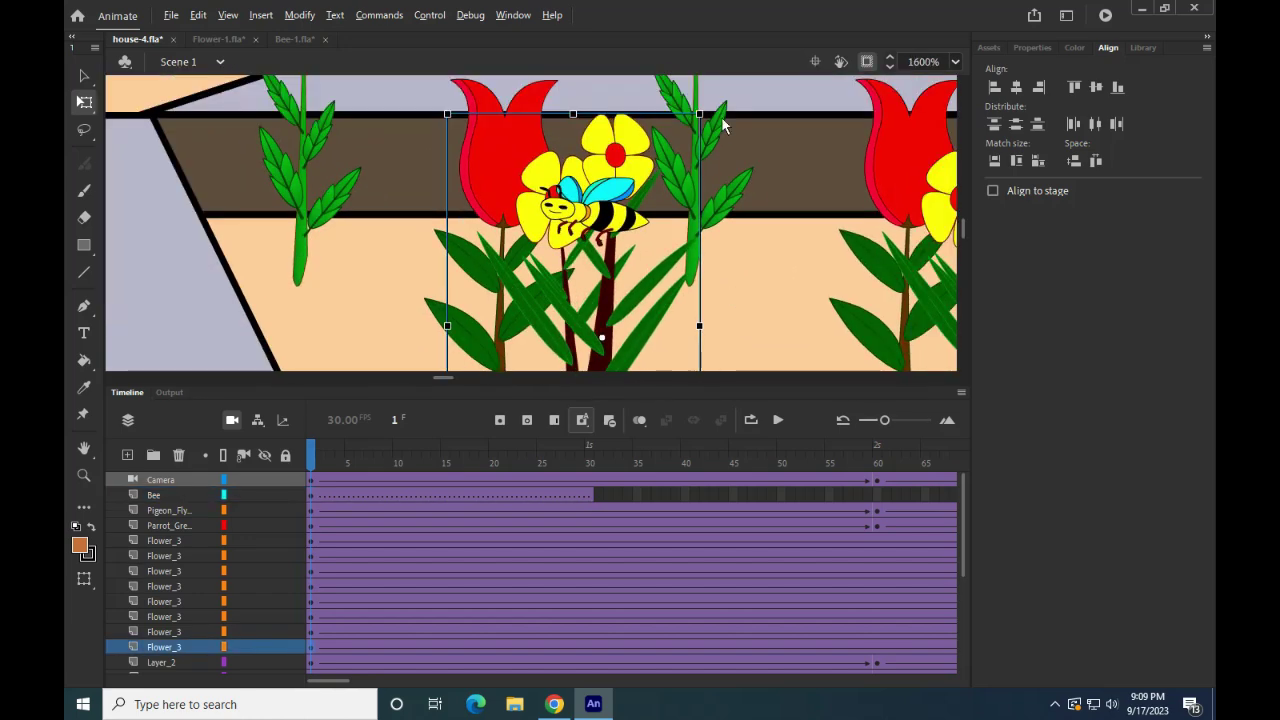
click(600, 218)
drag(649, 178, 618, 200)
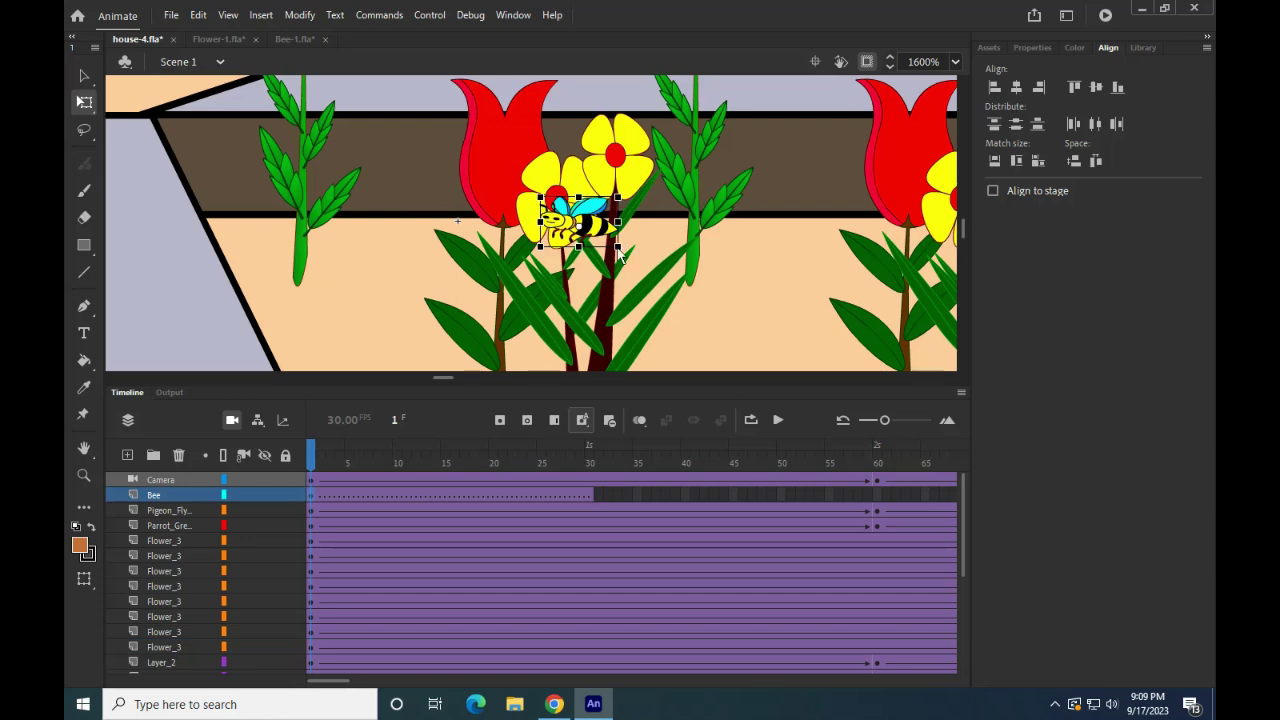
Step: Zoom in on the bee and shrink the timeline to enlarge the stage area
scroll(557, 250, down, 1)
scroll(558, 255, down, 6)
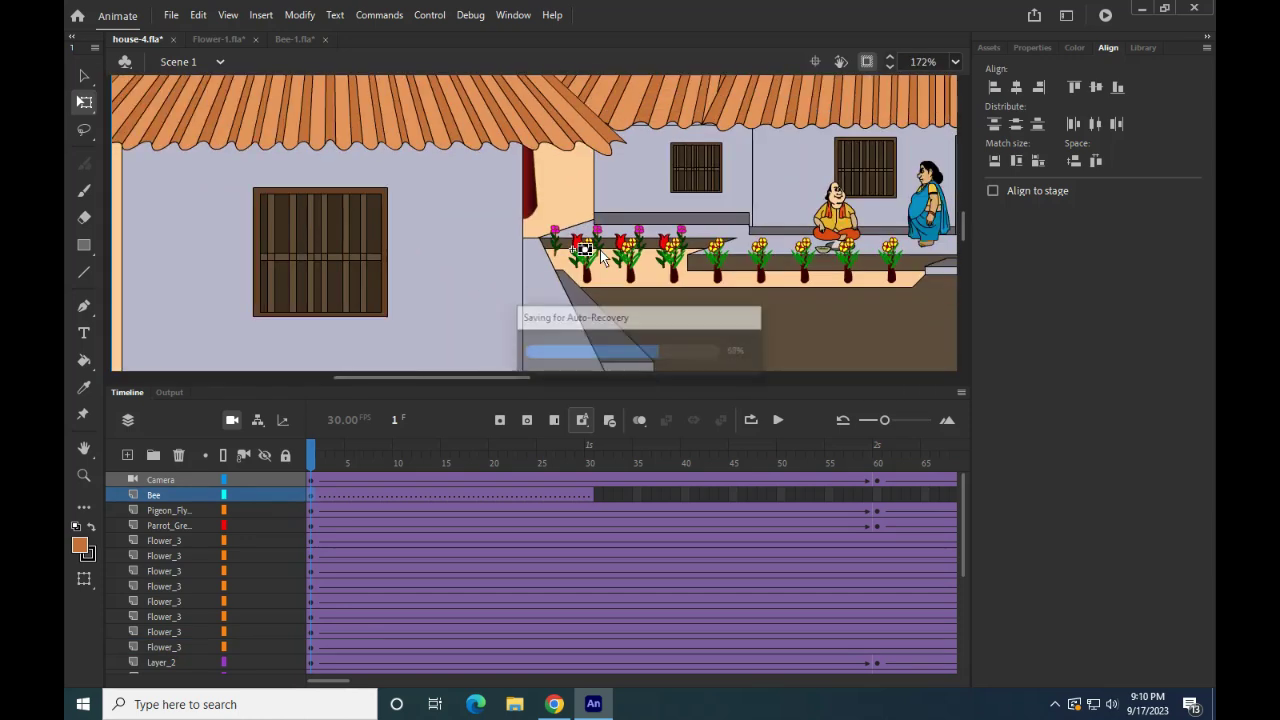
scroll(600, 250, up, 3)
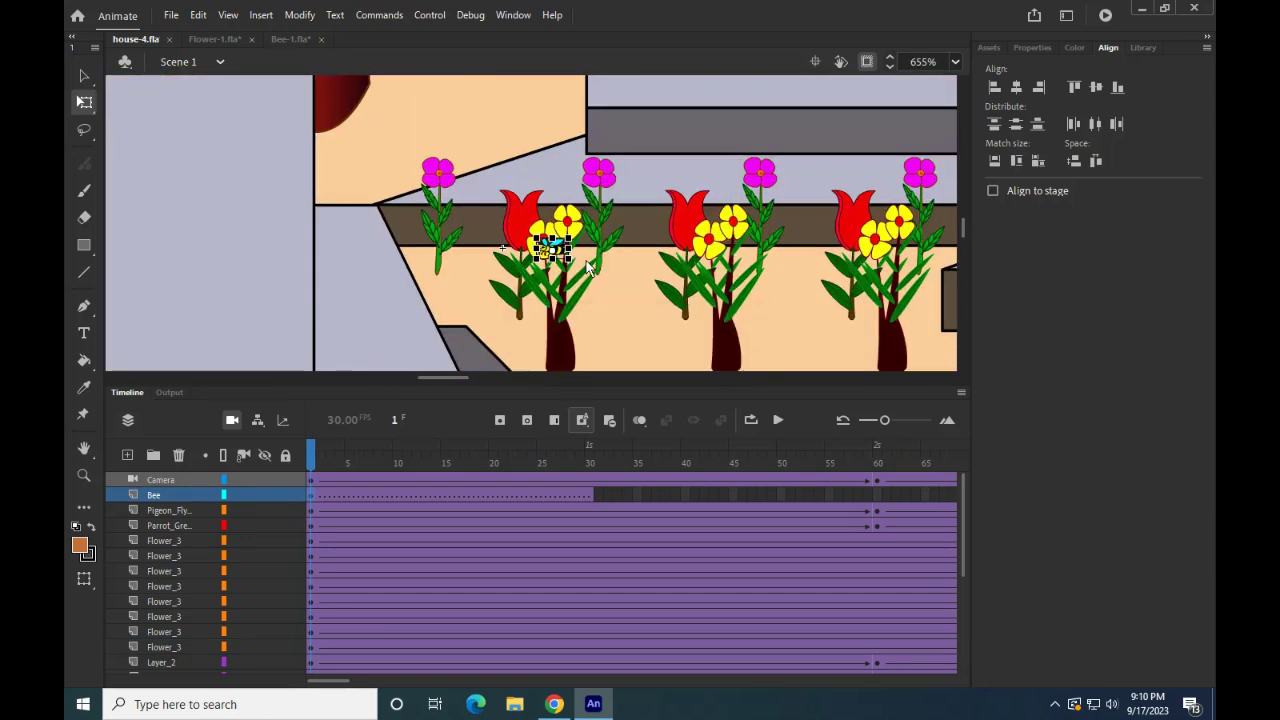
scroll(567, 262, up, 1)
drag(625, 389, 618, 548)
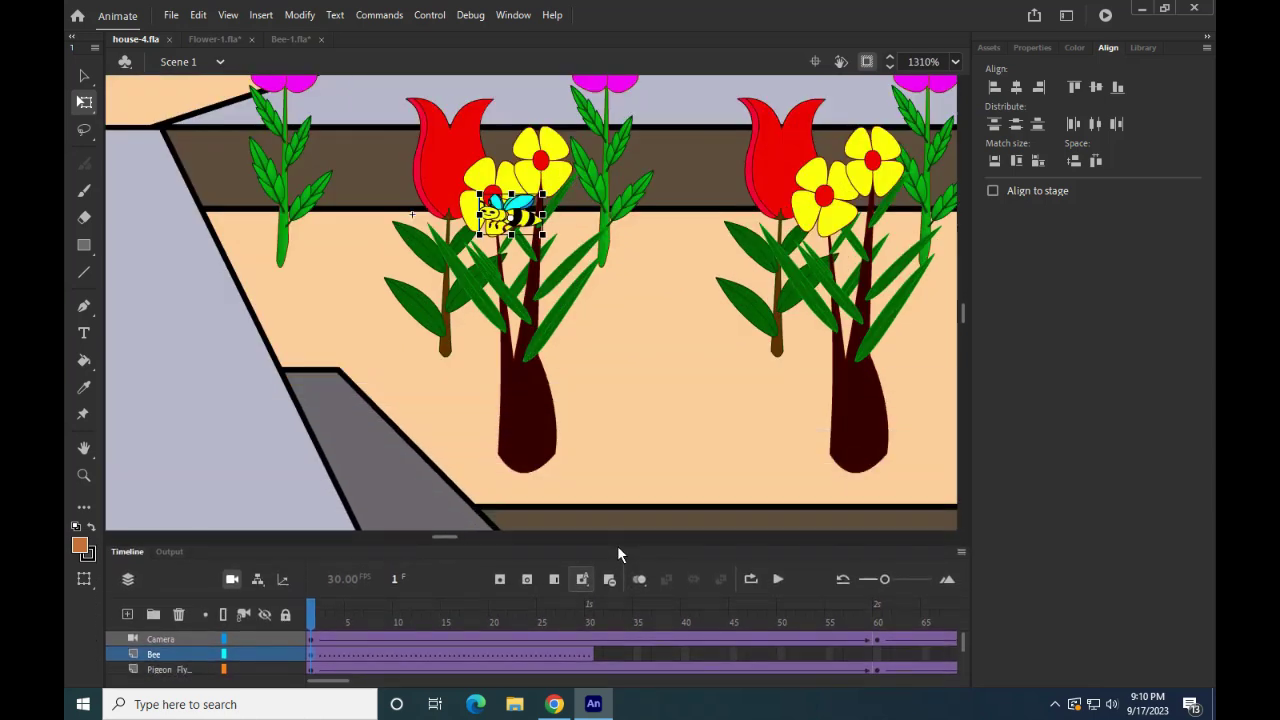
Step: Move the bee along the flower bed into the gap just before the last yellow plant, beside the seated man
drag(713, 213, 629, 298)
drag(450, 305, 845, 307)
drag(505, 368, 477, 368)
drag(488, 293, 790, 294)
drag(816, 381, 467, 374)
drag(455, 290, 893, 290)
drag(825, 320, 355, 391)
drag(330, 298, 800, 275)
drag(778, 369, 412, 441)
drag(436, 353, 810, 385)
drag(628, 378, 392, 288)
drag(574, 301, 810, 258)
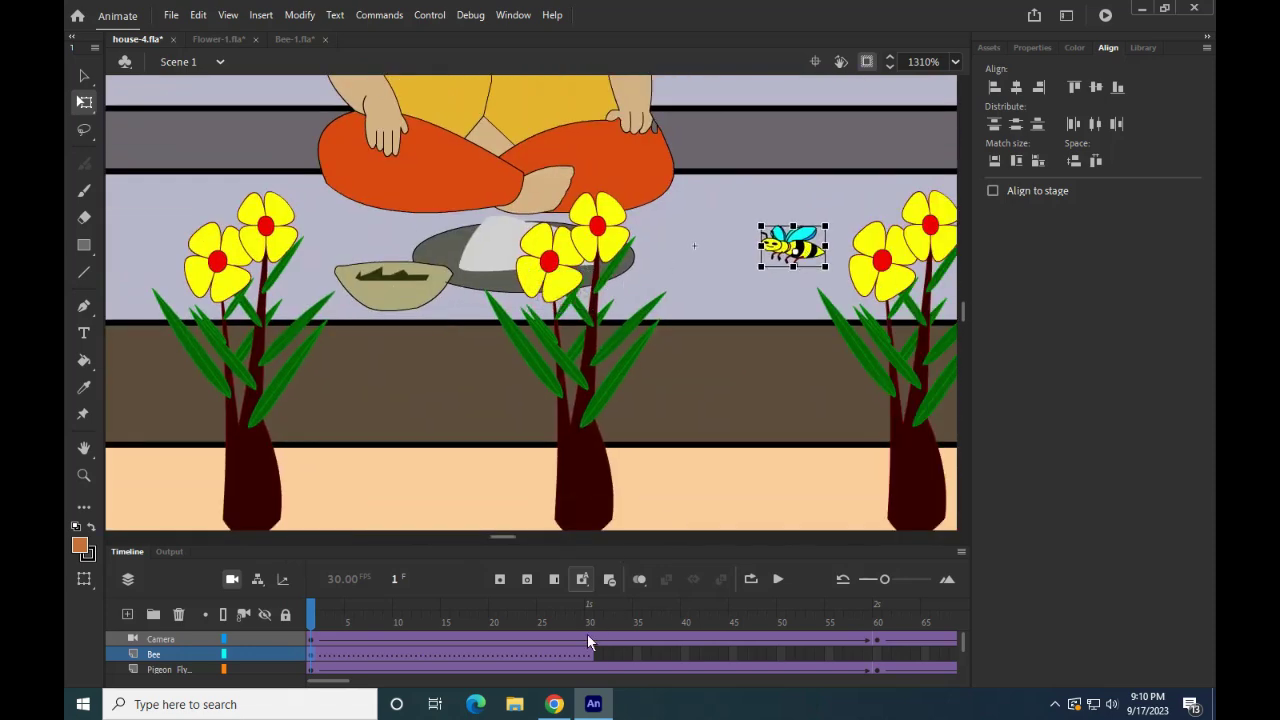
Step: Add a Bee keyframe at frame 30 and move the bee onto the yellow flower in front of the seated man
scroll(702, 317, down, 9)
click(868, 62)
click(868, 62)
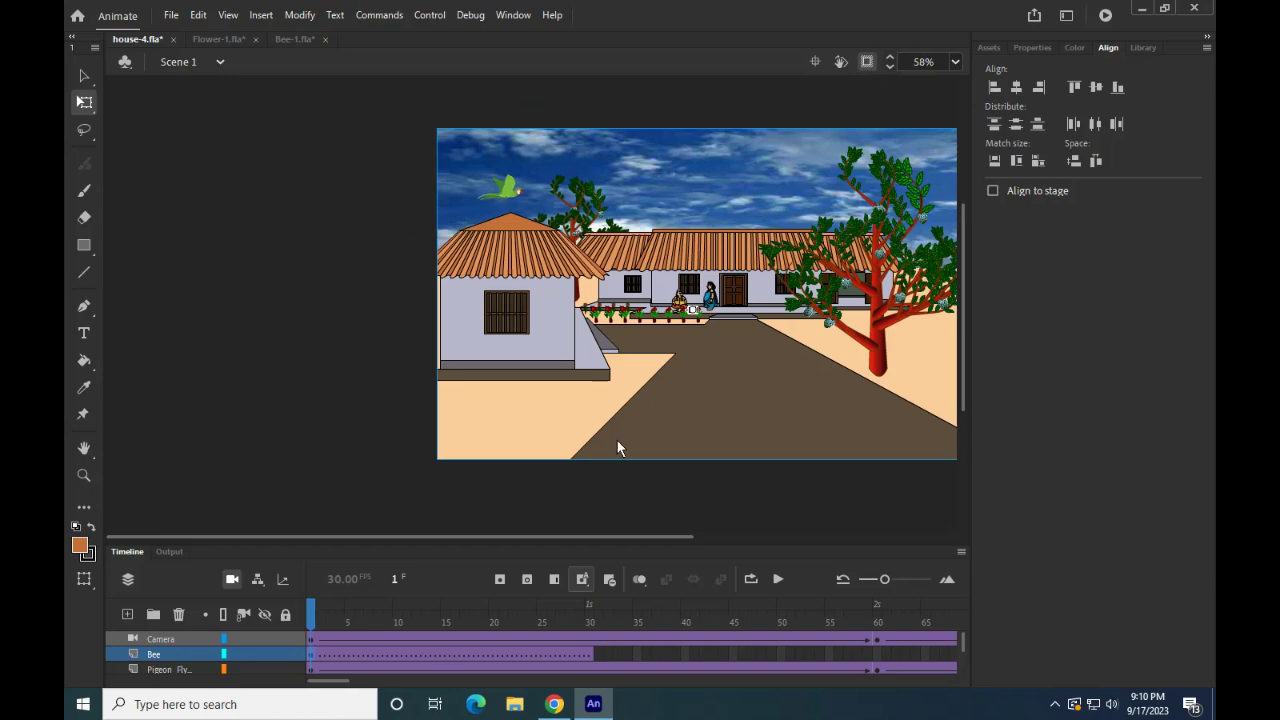
scroll(700, 313, up, 10)
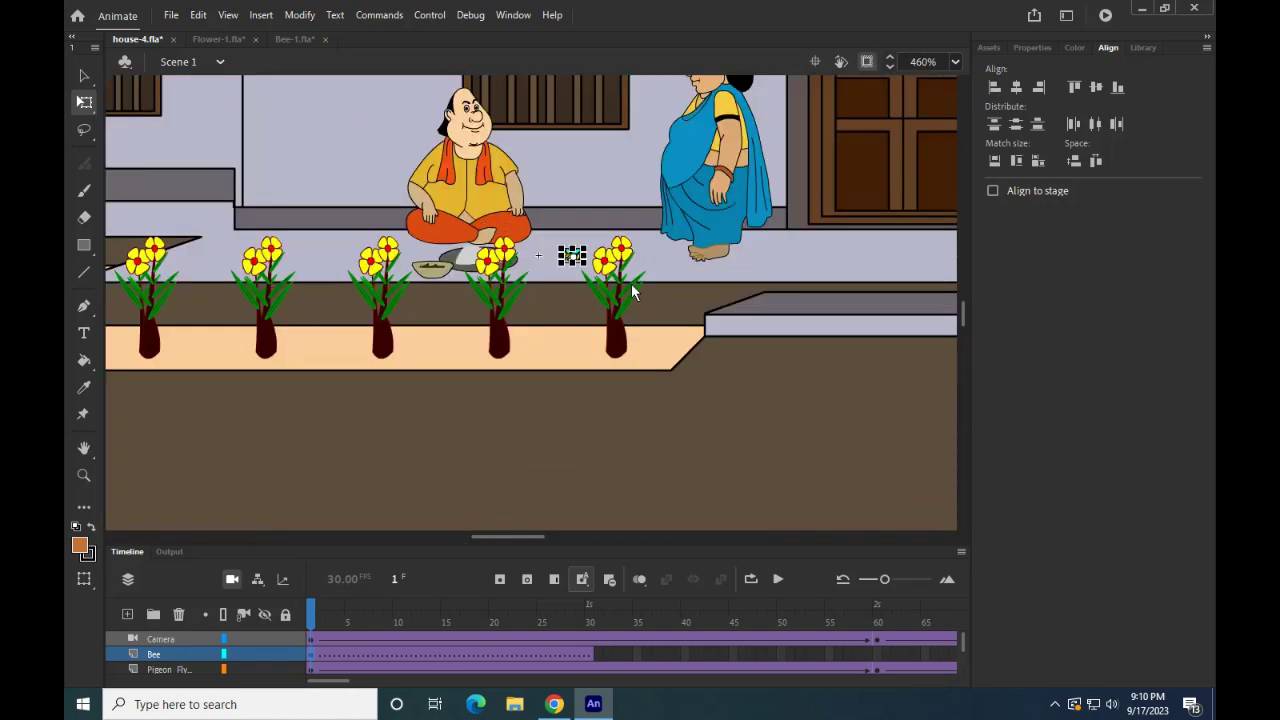
click(591, 655)
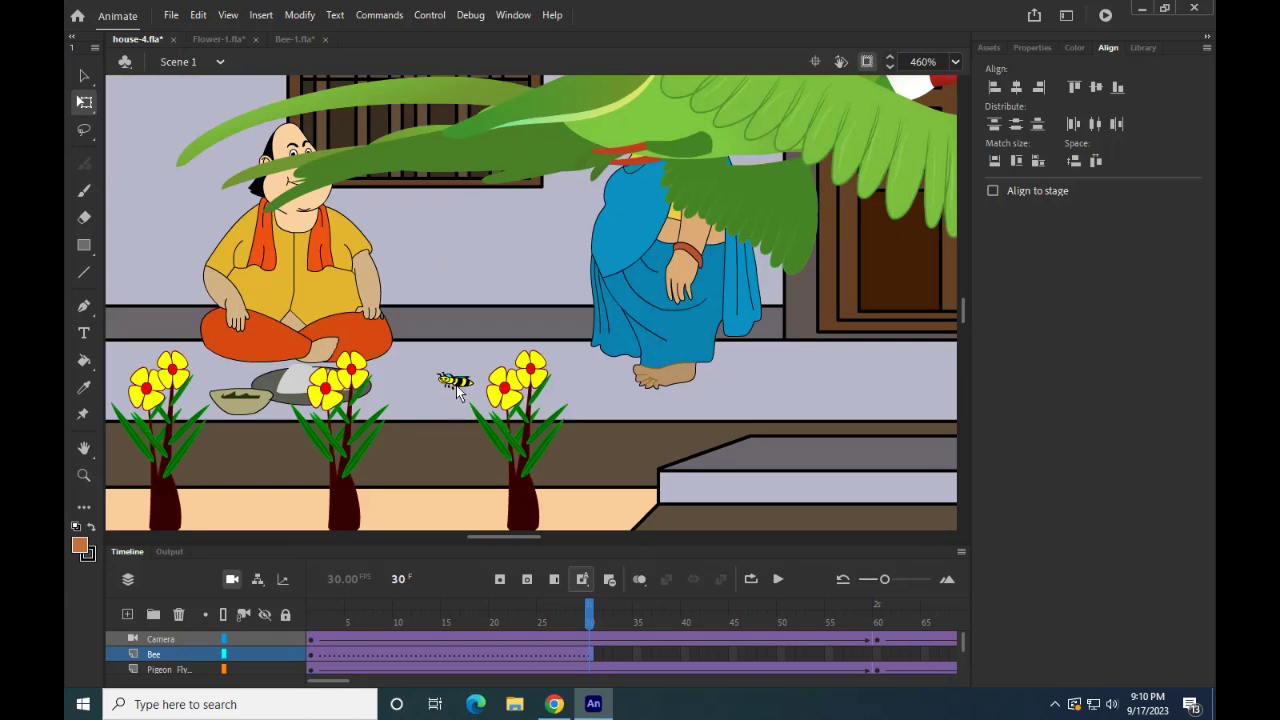
click(500, 579)
click(460, 390)
drag(467, 390, 347, 400)
Step: Add a keyframe at frame 60 on the Bee layer, keeping the bee on the same flower
drag(357, 681, 384, 681)
click(465, 655)
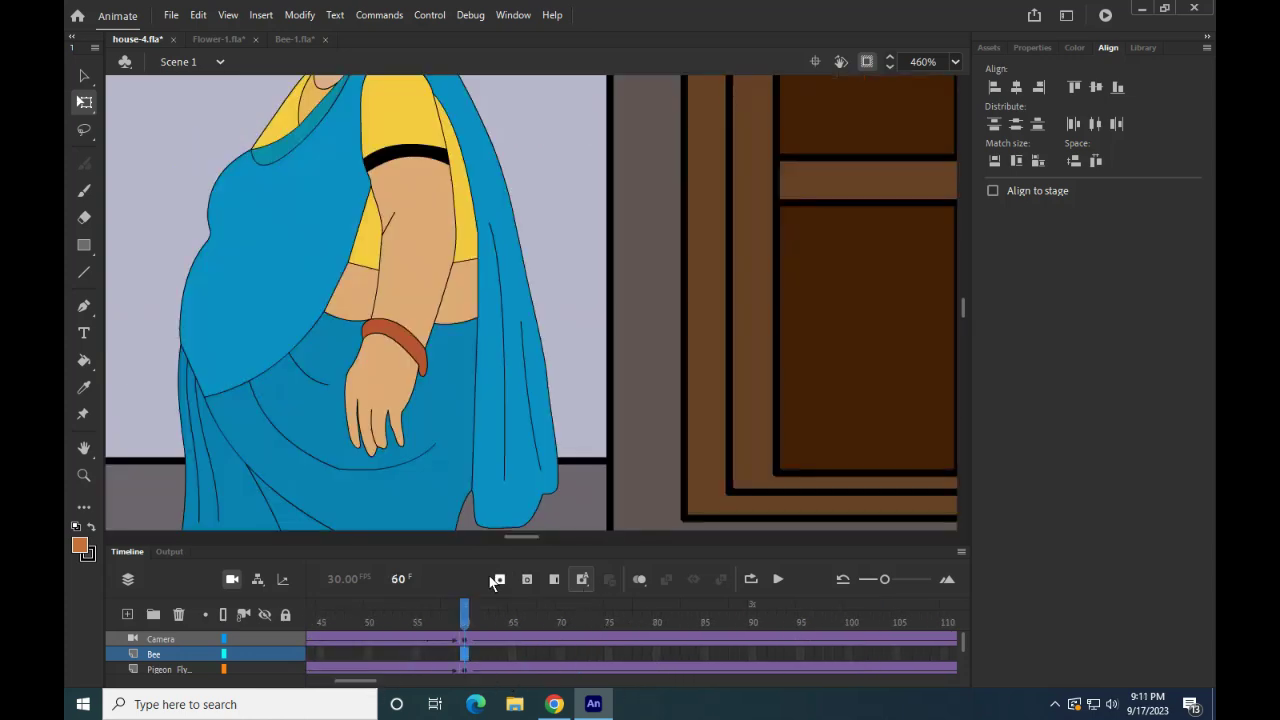
drag(366, 362, 760, 357)
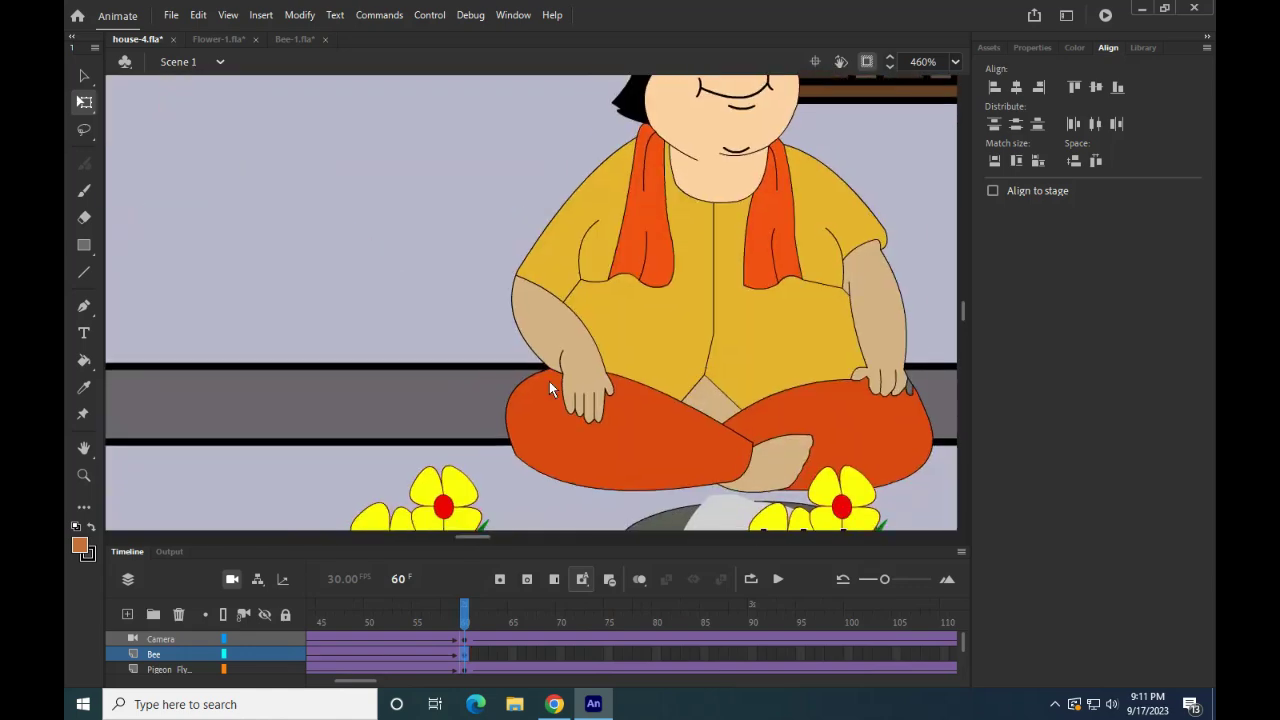
scroll(640, 388, down, 4)
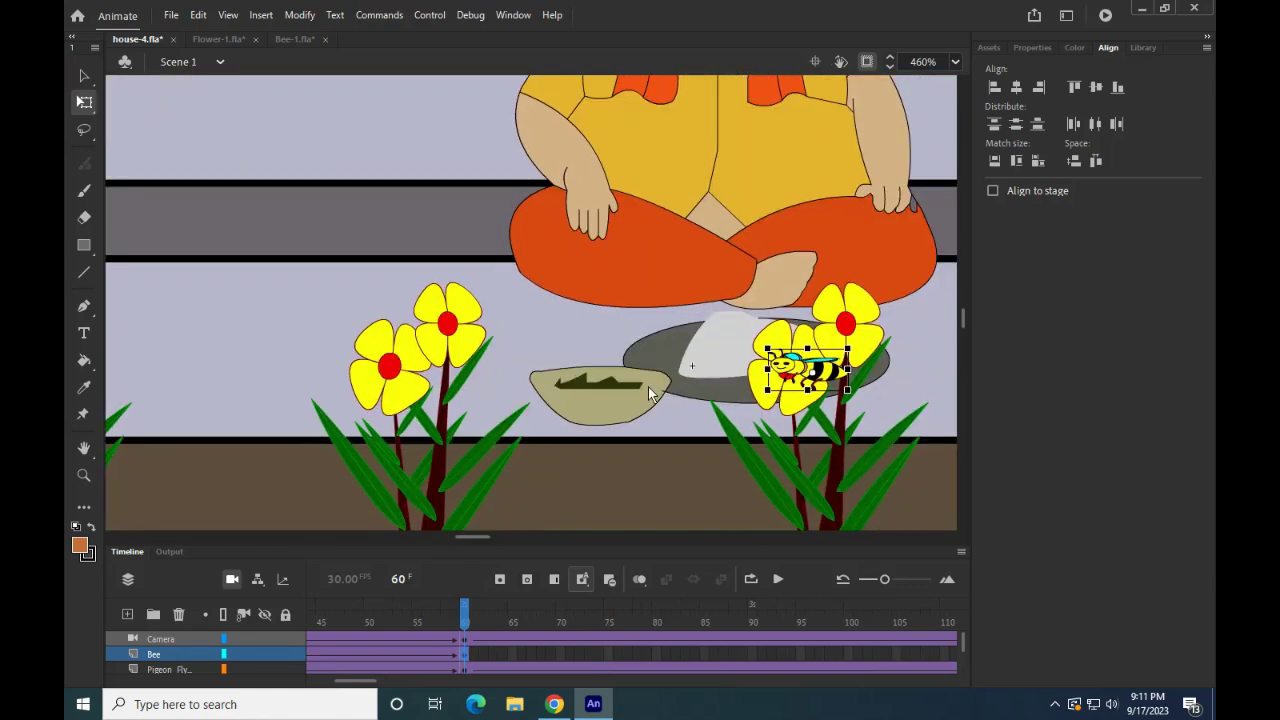
Step: Add a Bee keyframe at frame 65 and flip the bee horizontally
click(514, 656)
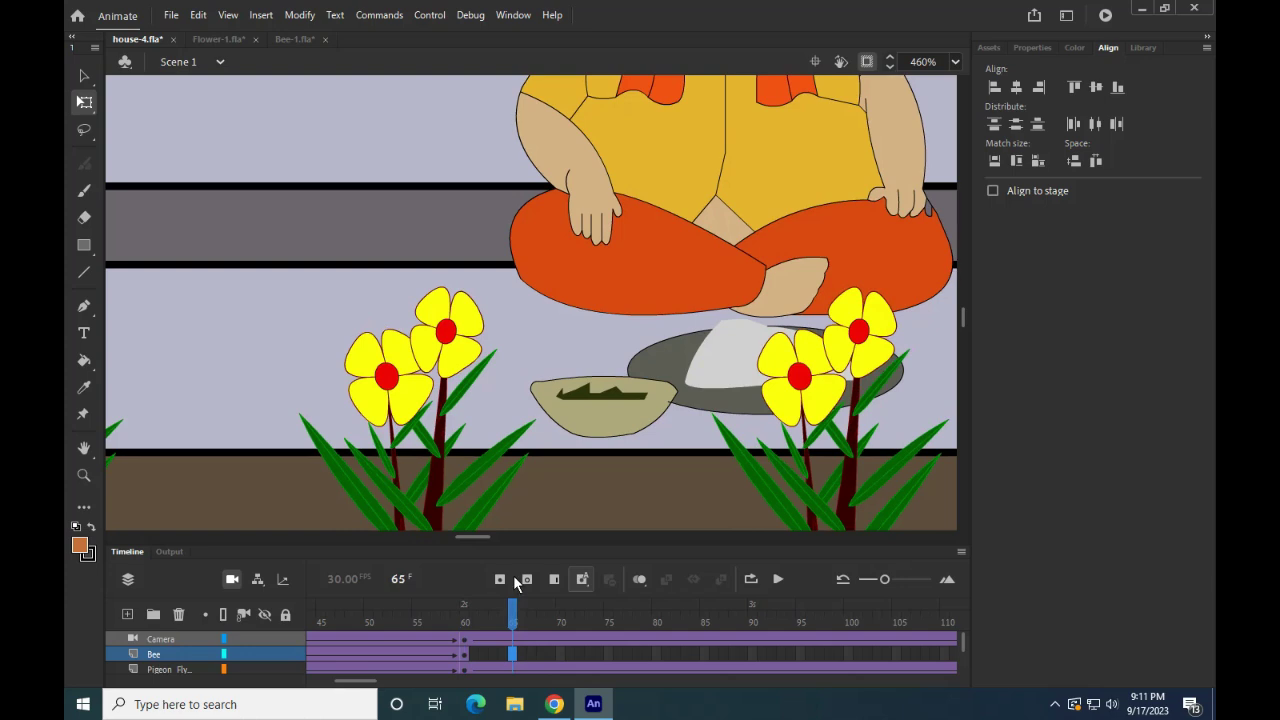
click(500, 579)
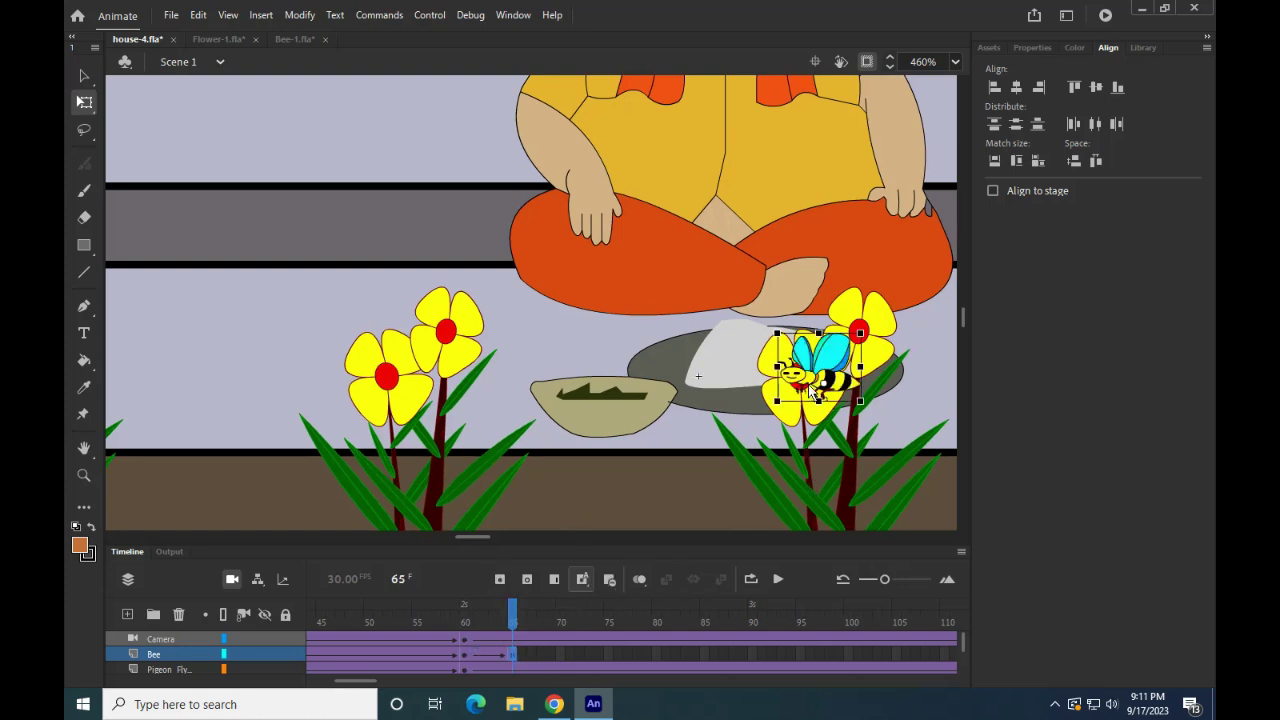
right_click(810, 395)
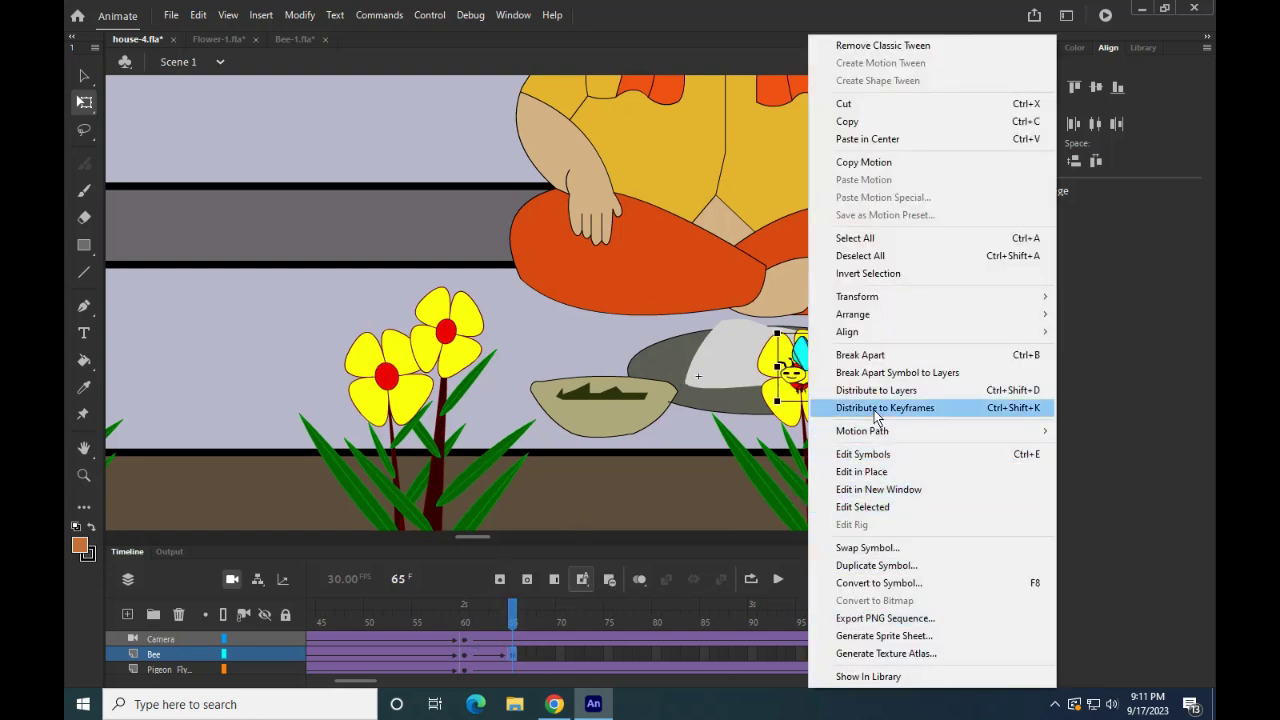
mouse_move(879, 300)
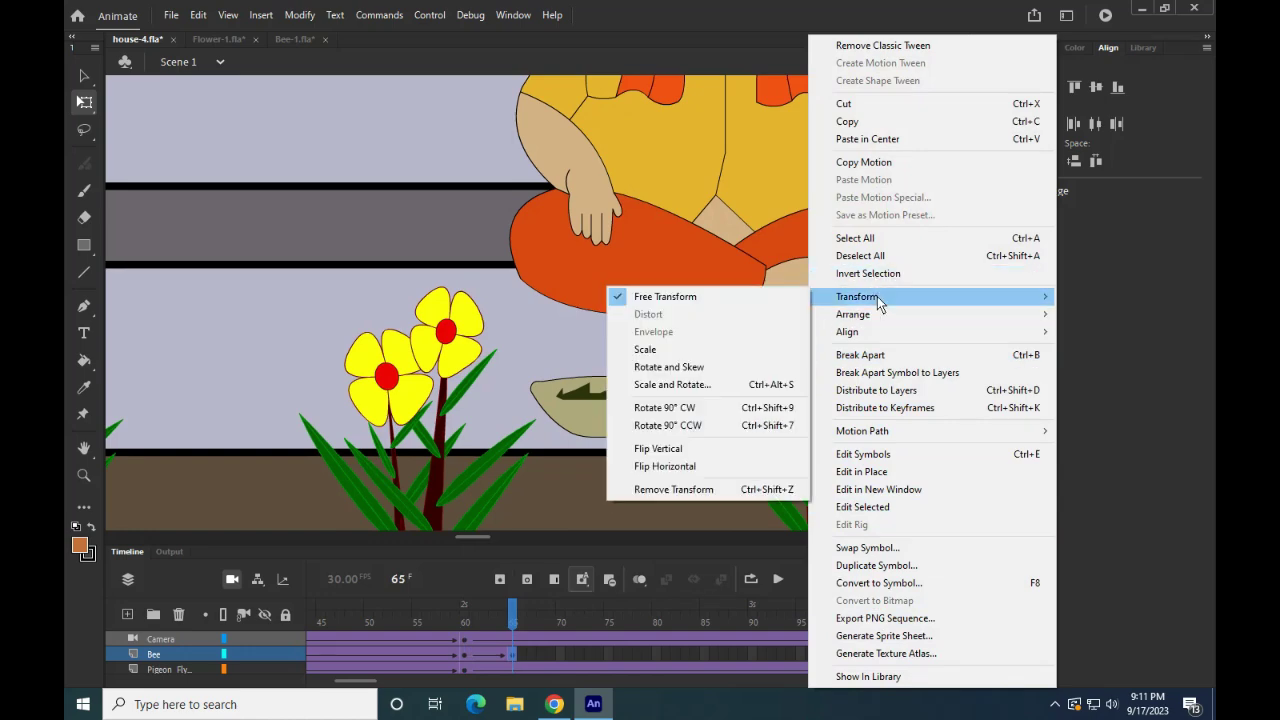
click(669, 471)
Step: Move the flipped bee at frame 65 back onto the yellow flower in front of the seated man
scroll(671, 374, down, 5)
scroll(676, 381, down, 4)
scroll(818, 395, up, 5)
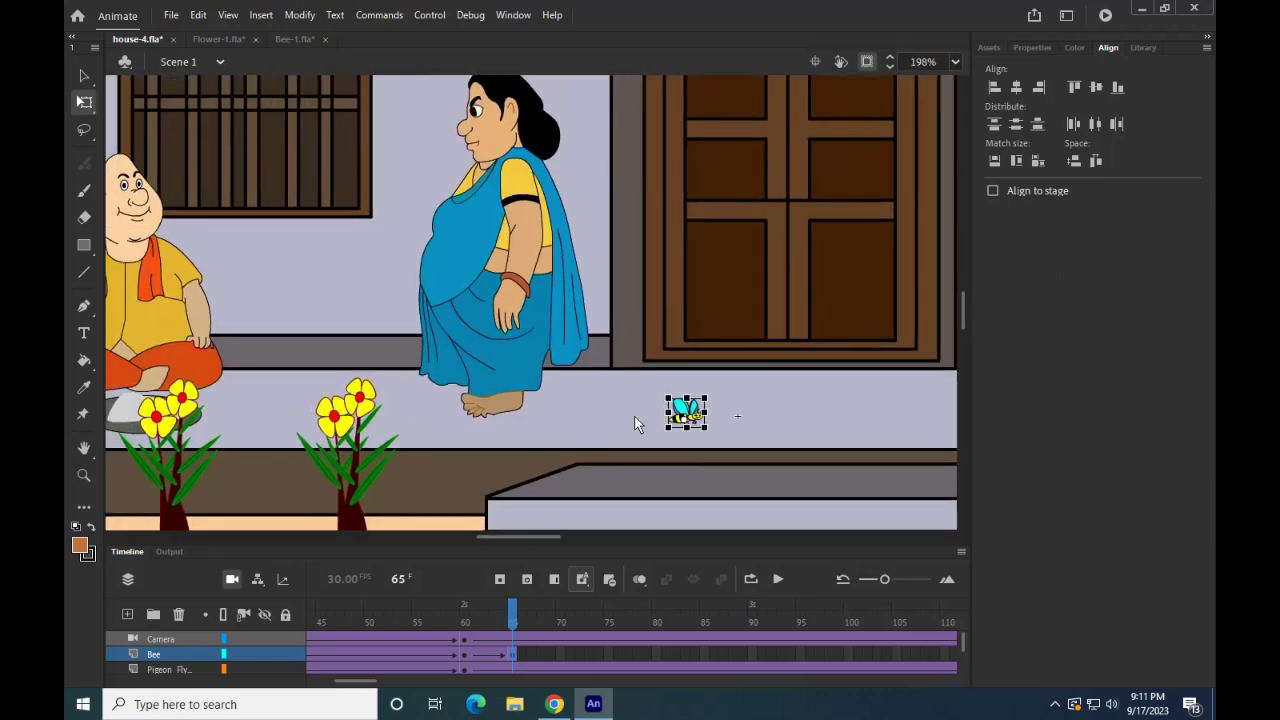
drag(684, 416, 282, 437)
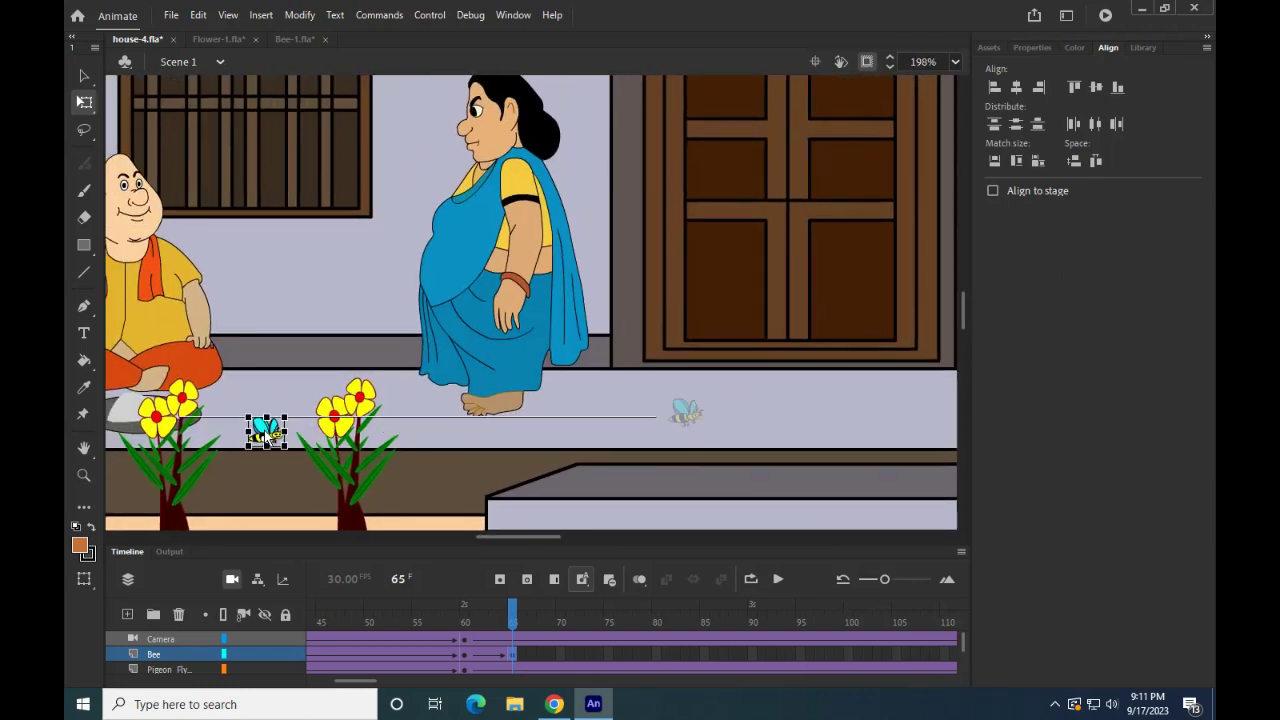
drag(382, 440, 735, 439)
mouse_move(512, 614)
mouse_down()
mouse_move(450, 617)
mouse_move(513, 625)
mouse_up()
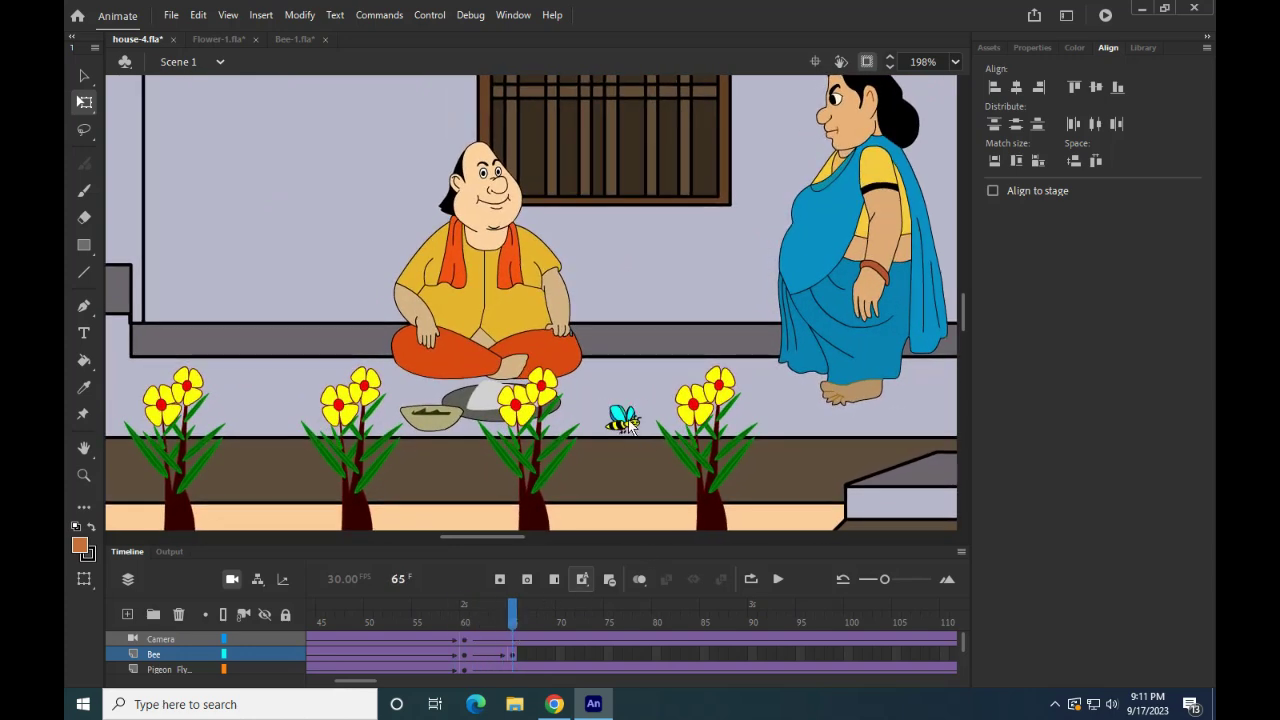
drag(622, 428, 527, 408)
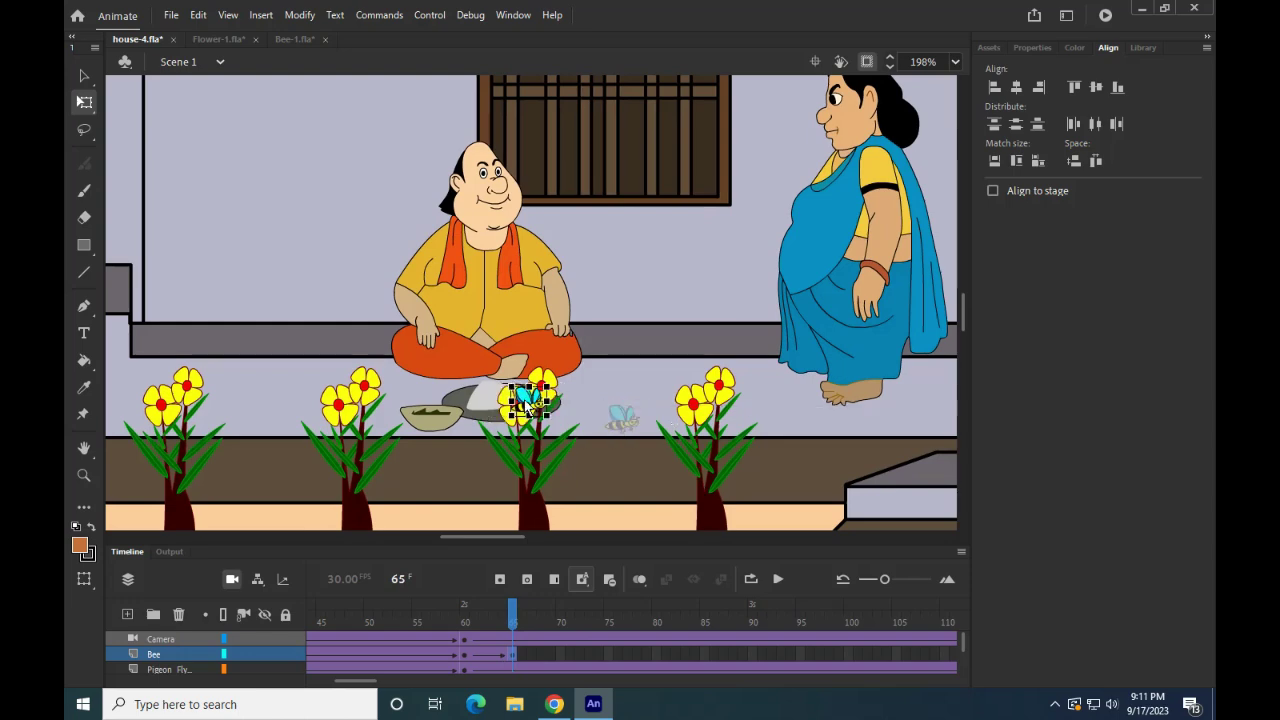
mouse_move(505, 622)
mouse_down()
mouse_move(465, 623)
mouse_move(512, 629)
mouse_up()
scroll(616, 457, down, 5)
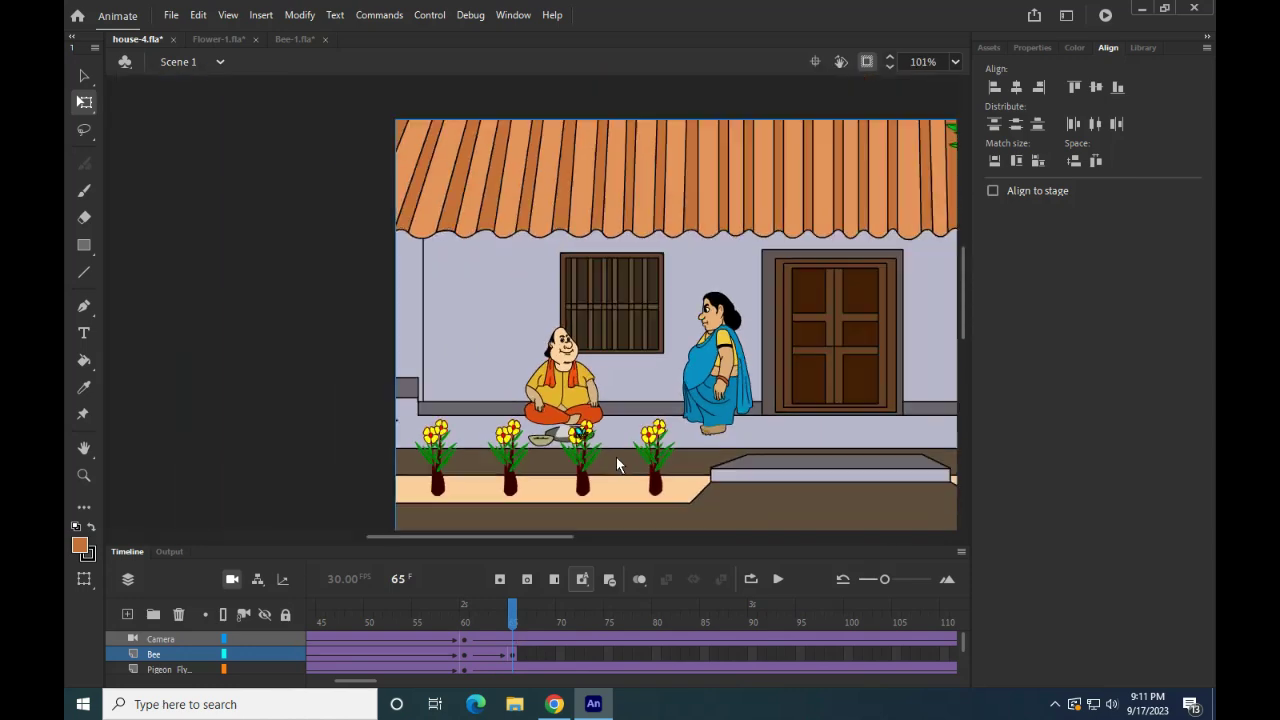
drag(370, 682, 501, 702)
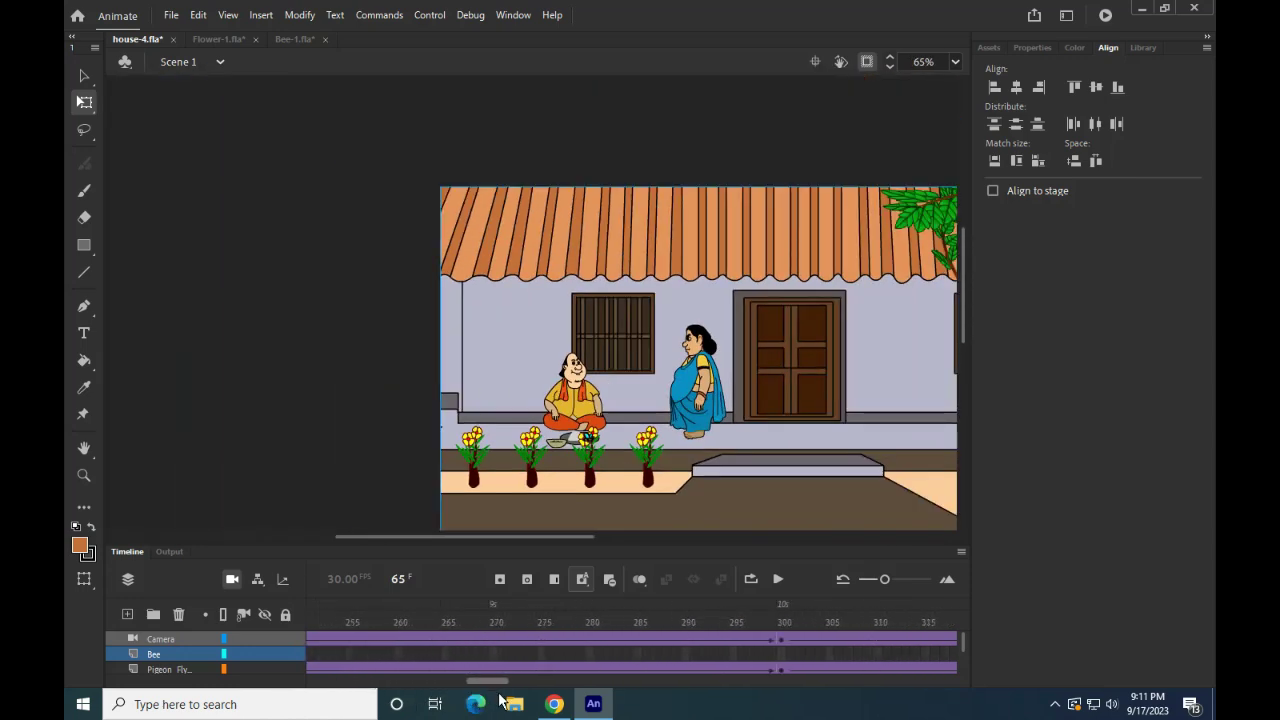
click(781, 660)
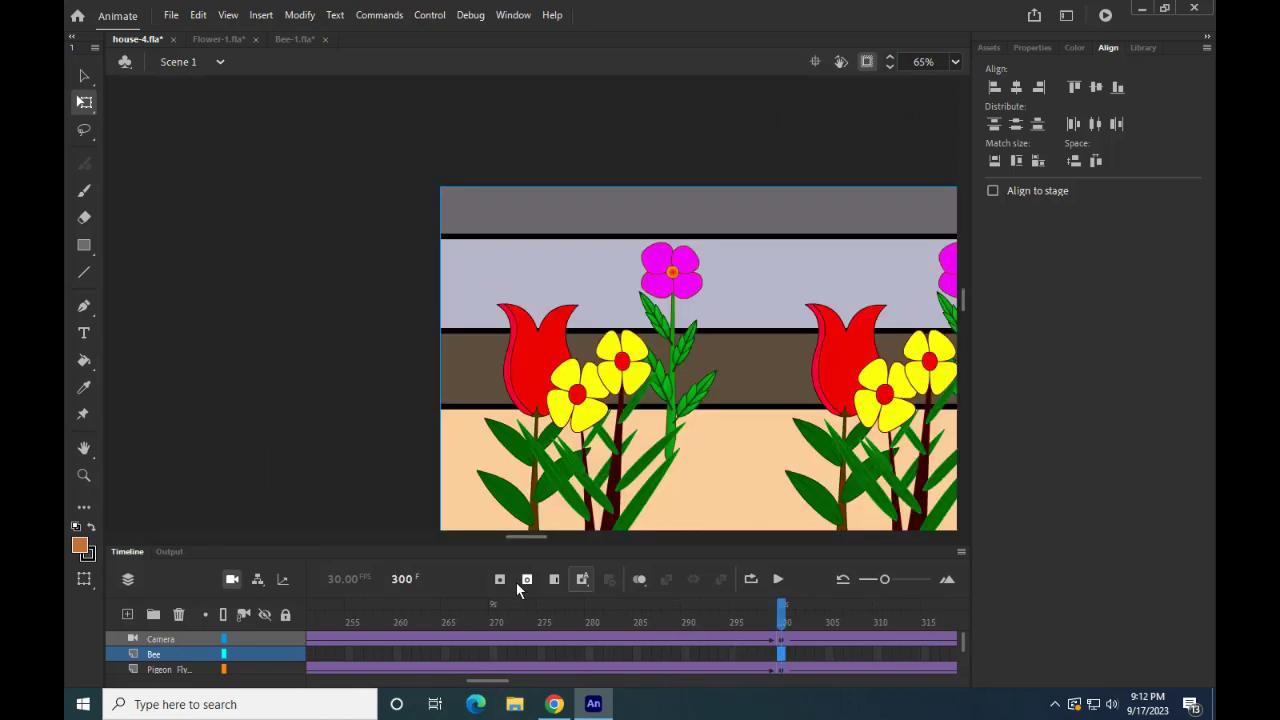
Step: Add a Bee keyframe at frame 150 and move the bee into the air between the seated man and the standing woman
drag(463, 688, 368, 694)
click(879, 655)
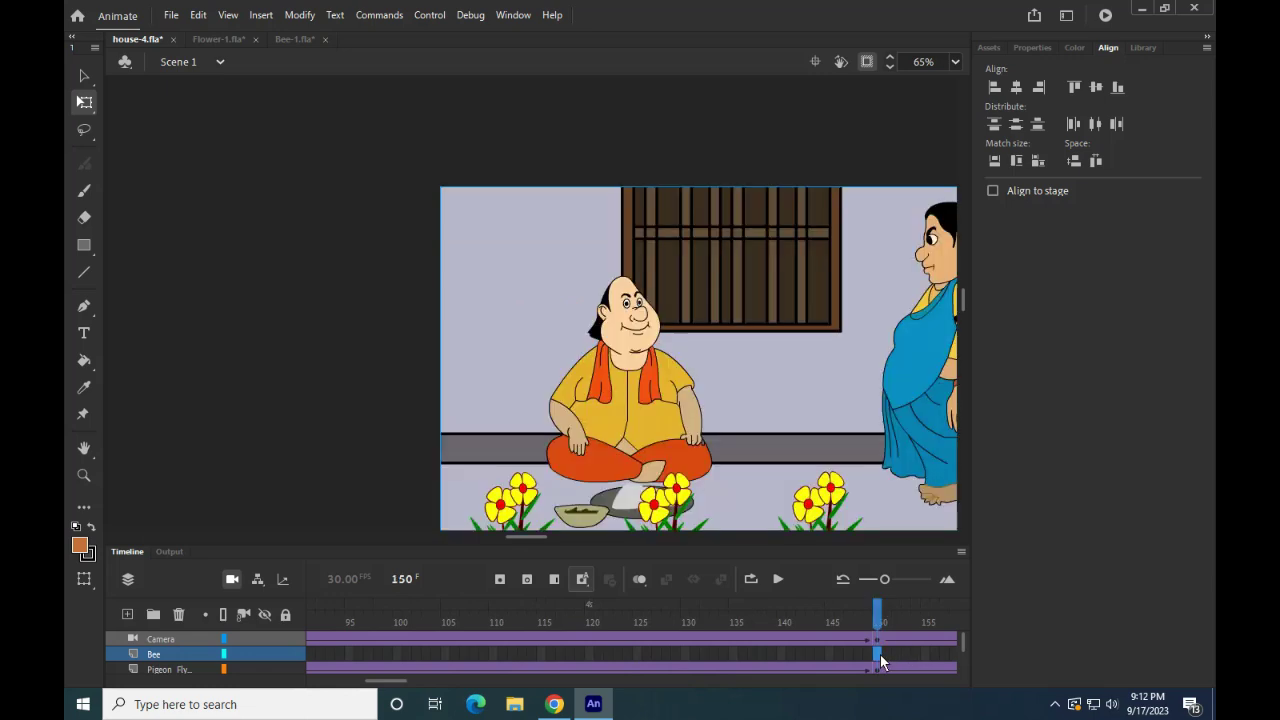
scroll(618, 448, down, 2)
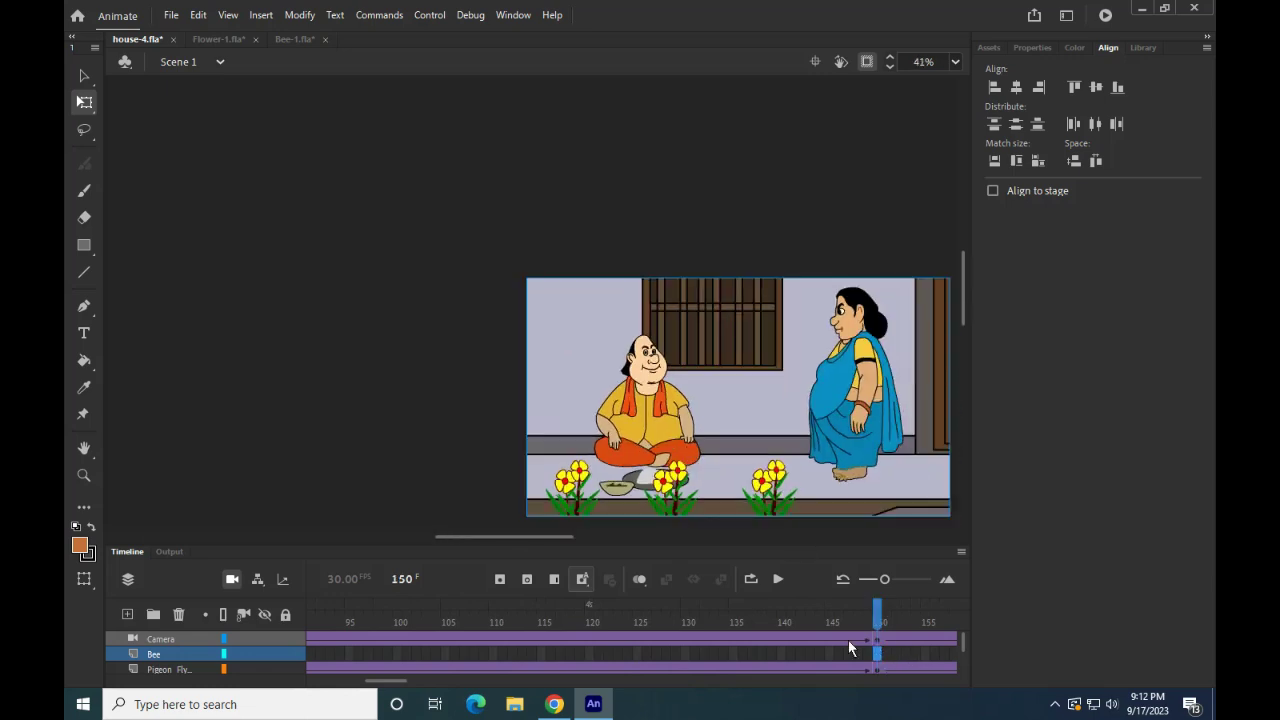
click(503, 581)
scroll(709, 460, up, 2)
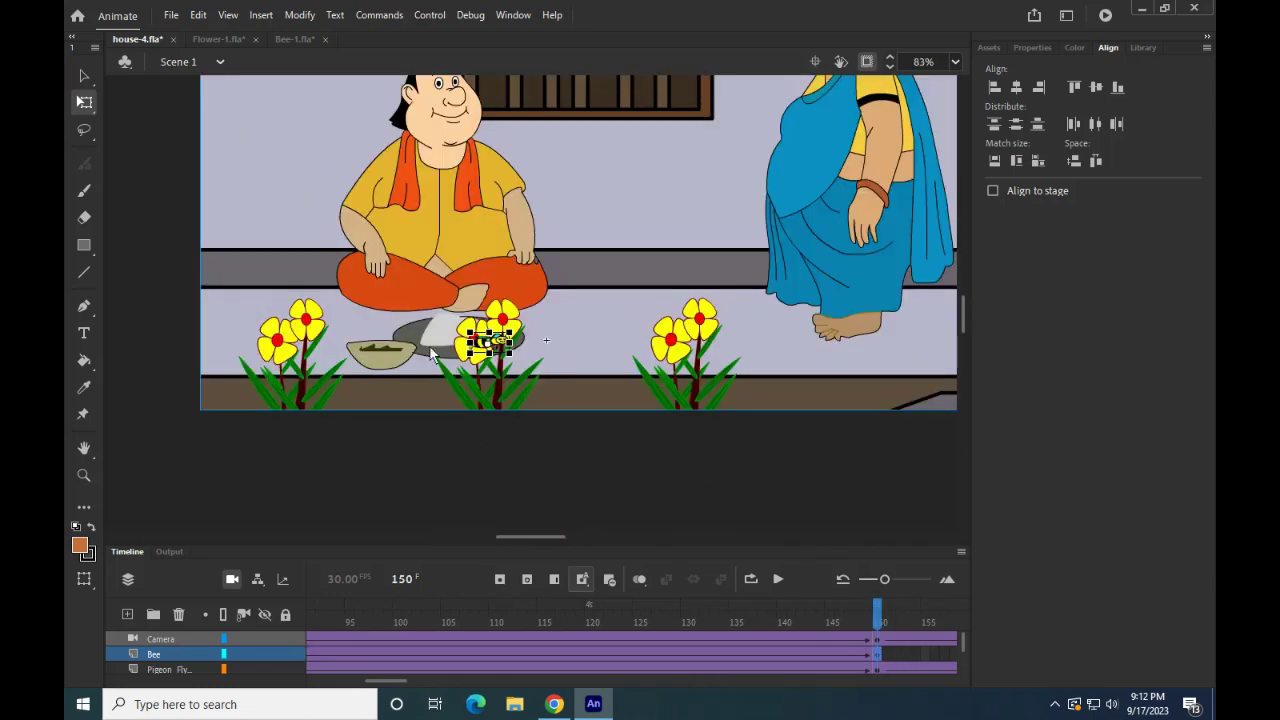
drag(483, 345, 678, 183)
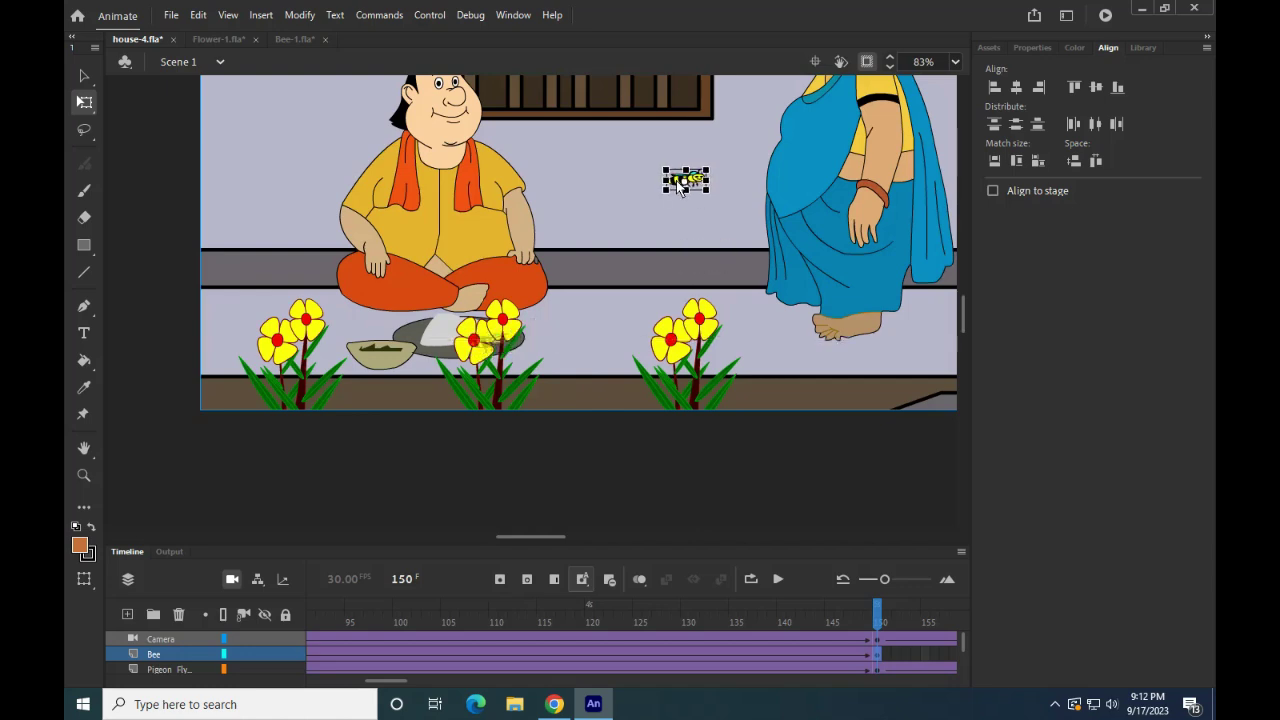
mouse_move(880, 622)
mouse_down()
mouse_move(486, 624)
mouse_move(880, 625)
mouse_up()
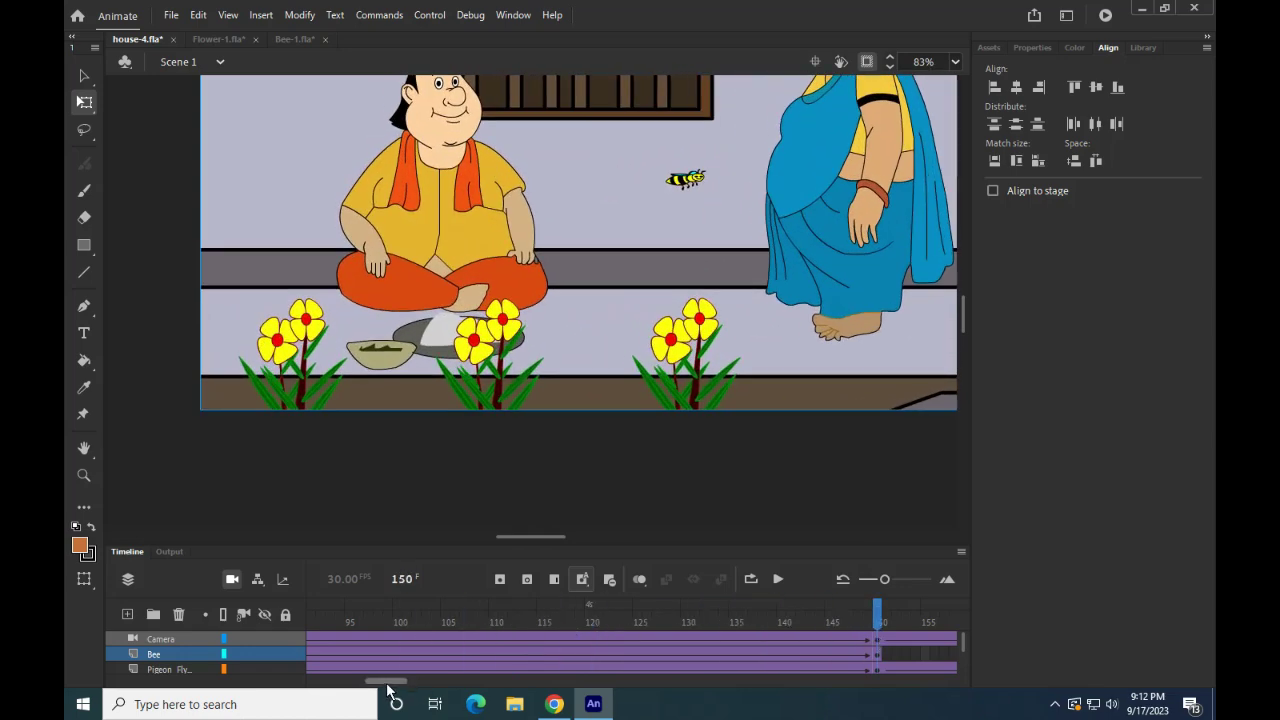
Step: Add a Bee keyframe at frame 155 with the bee flipped horizontally and placed back between the seated man and the standing woman
drag(386, 681, 412, 681)
click(540, 653)
click(499, 580)
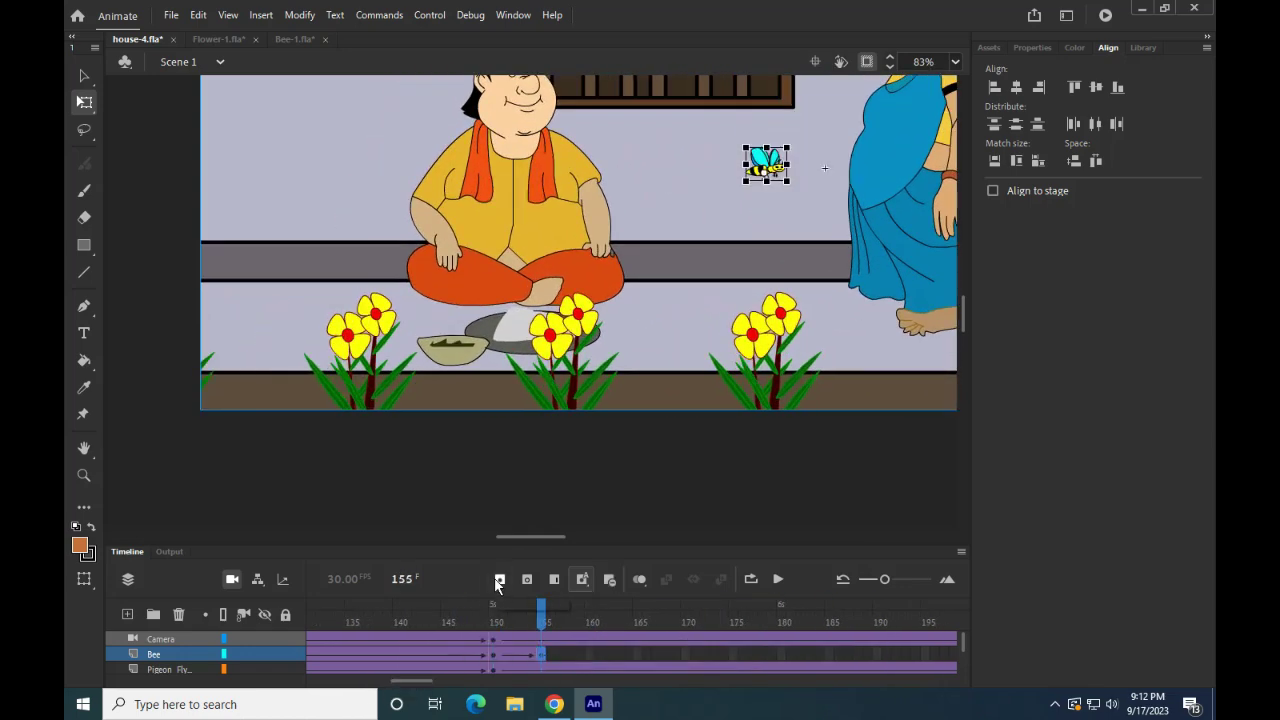
drag(789, 176, 712, 188)
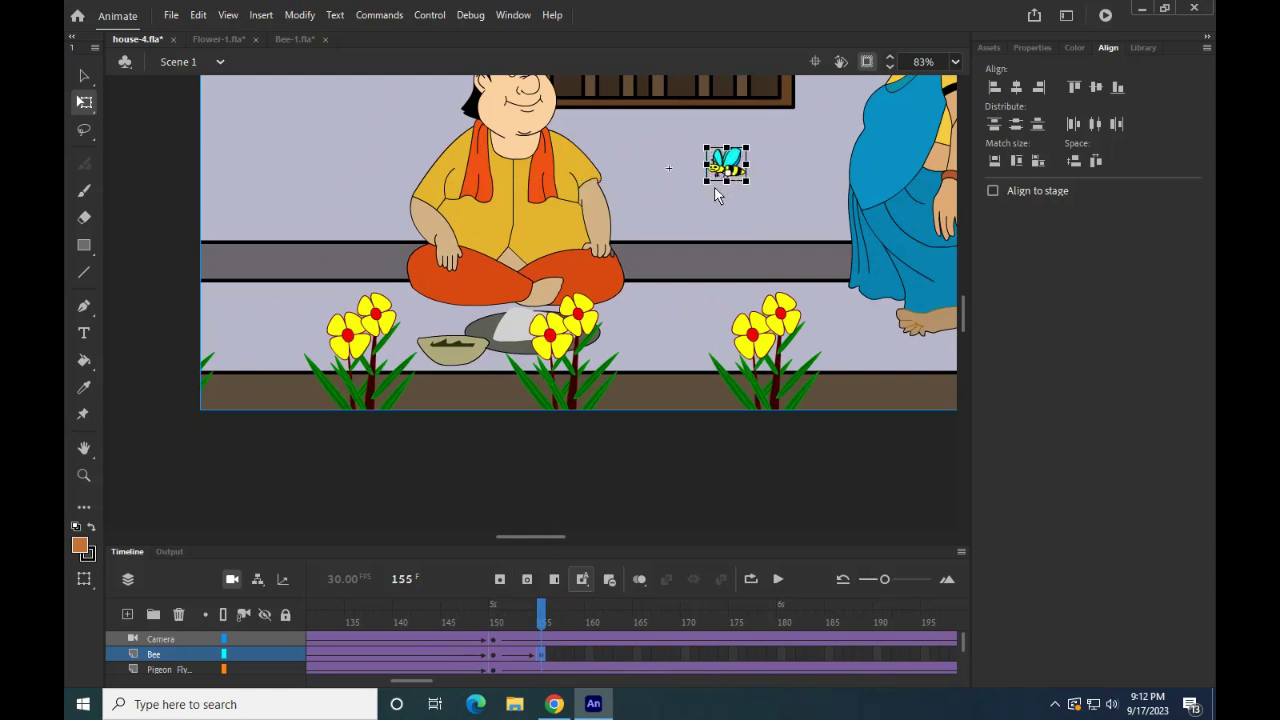
right_click(765, 165)
mouse_move(855, 299)
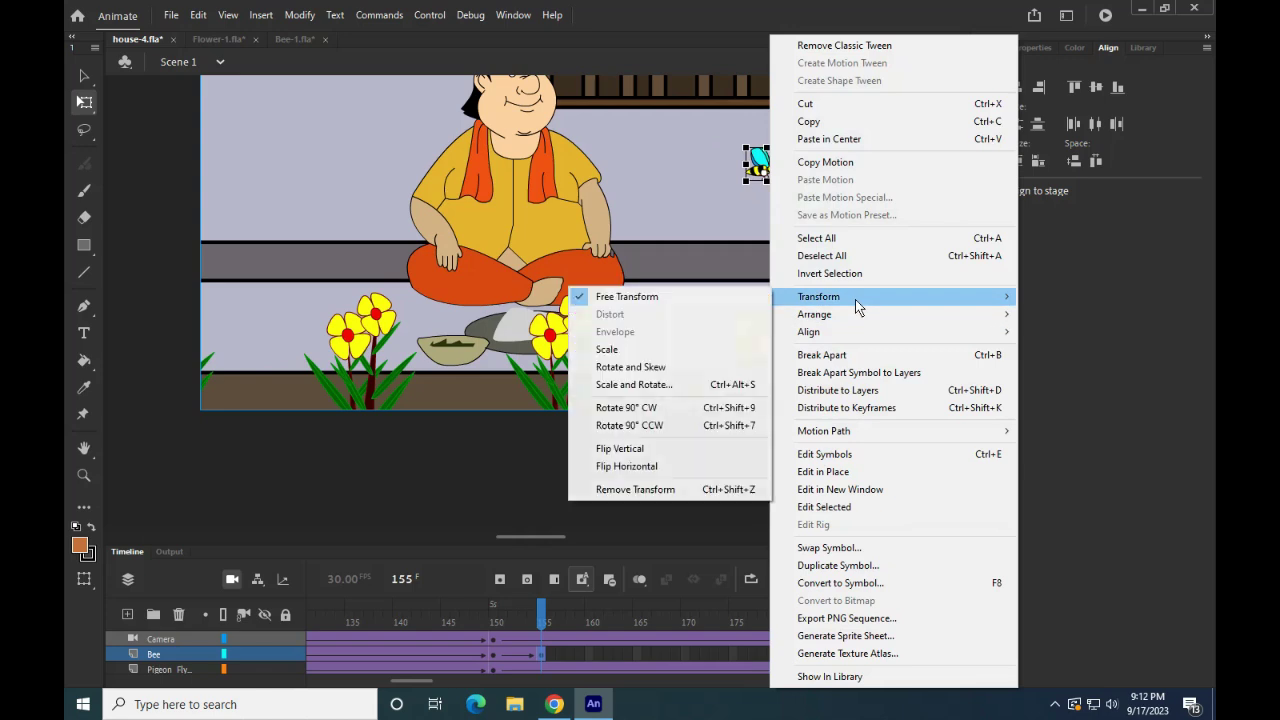
click(614, 466)
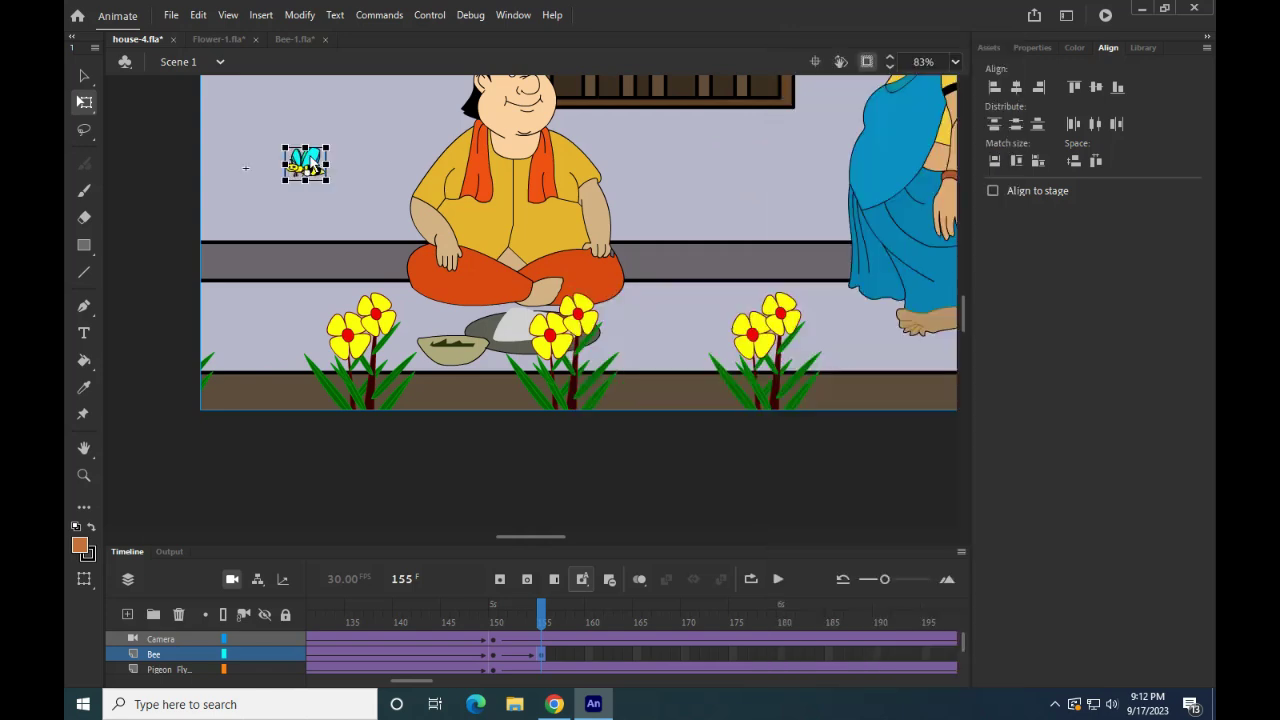
drag(308, 168, 726, 193)
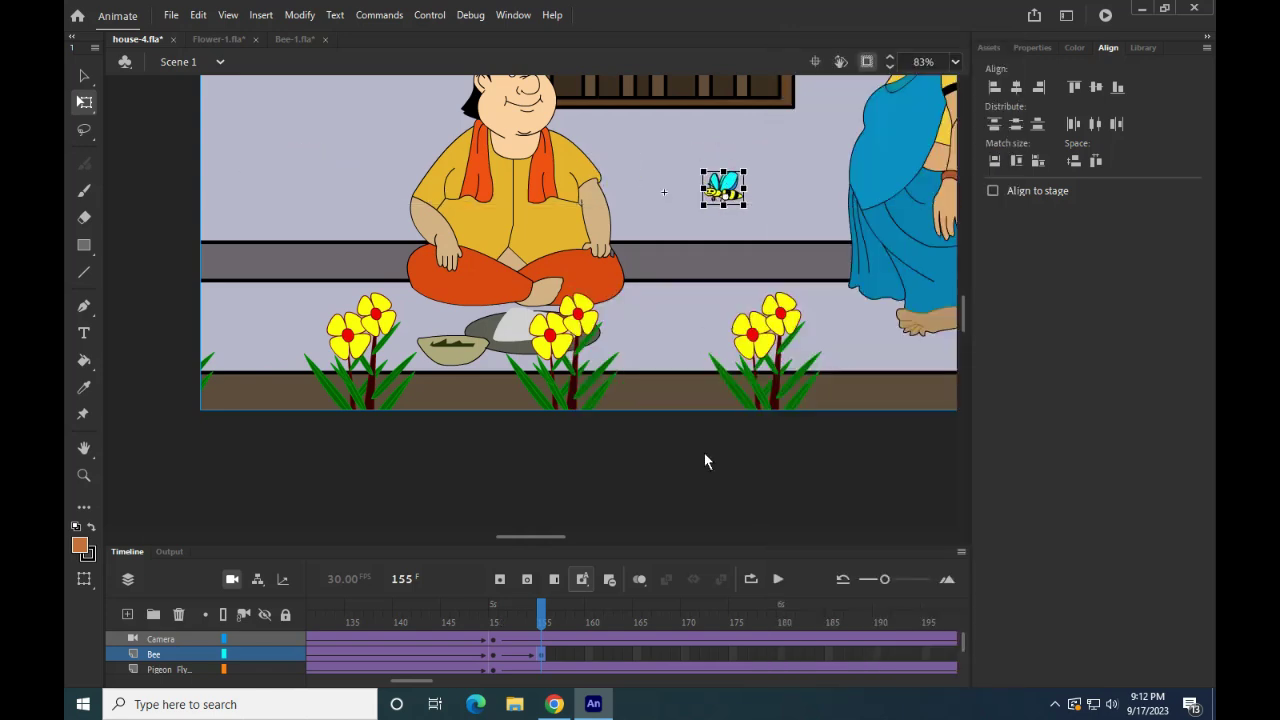
mouse_move(550, 617)
mouse_down()
mouse_move(491, 614)
mouse_move(543, 625)
mouse_up()
Step: Add a Bee keyframe at frame 300 and turn off clipping of the content outside the stage
drag(412, 683, 492, 683)
click(599, 656)
click(499, 579)
scroll(709, 275, down, 7)
scroll(711, 267, up, 4)
scroll(712, 272, up, 2)
click(867, 63)
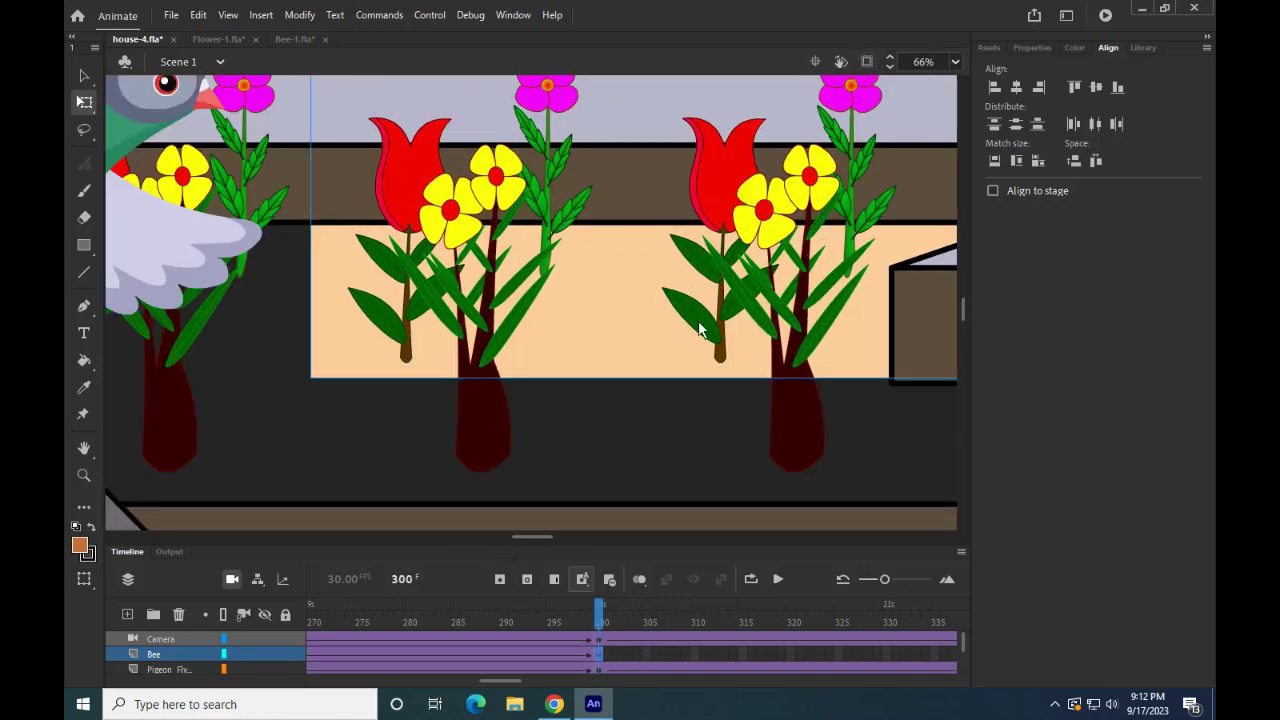
Step: Move the bee at frame 300 from between the characters, past the seated man, to the rightmost pink flower
scroll(702, 330, down, 6)
scroll(665, 283, right, 3)
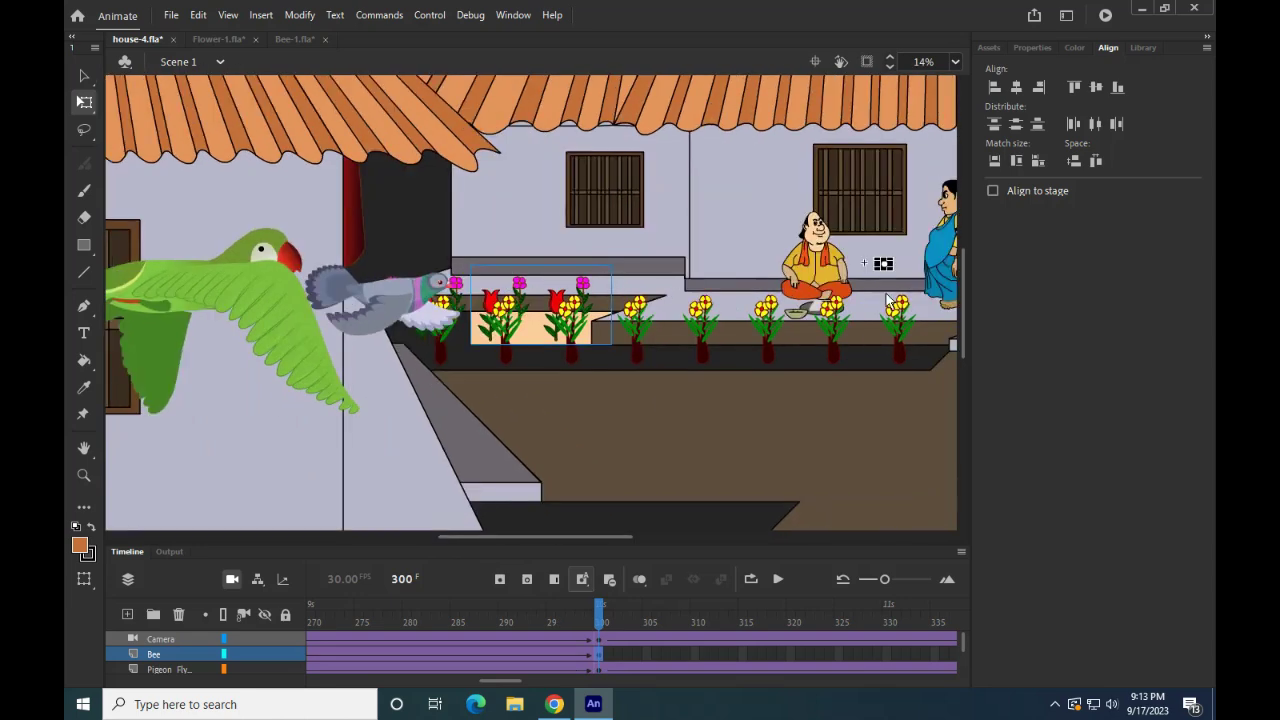
scroll(882, 268, up, 2)
scroll(612, 303, up, 5)
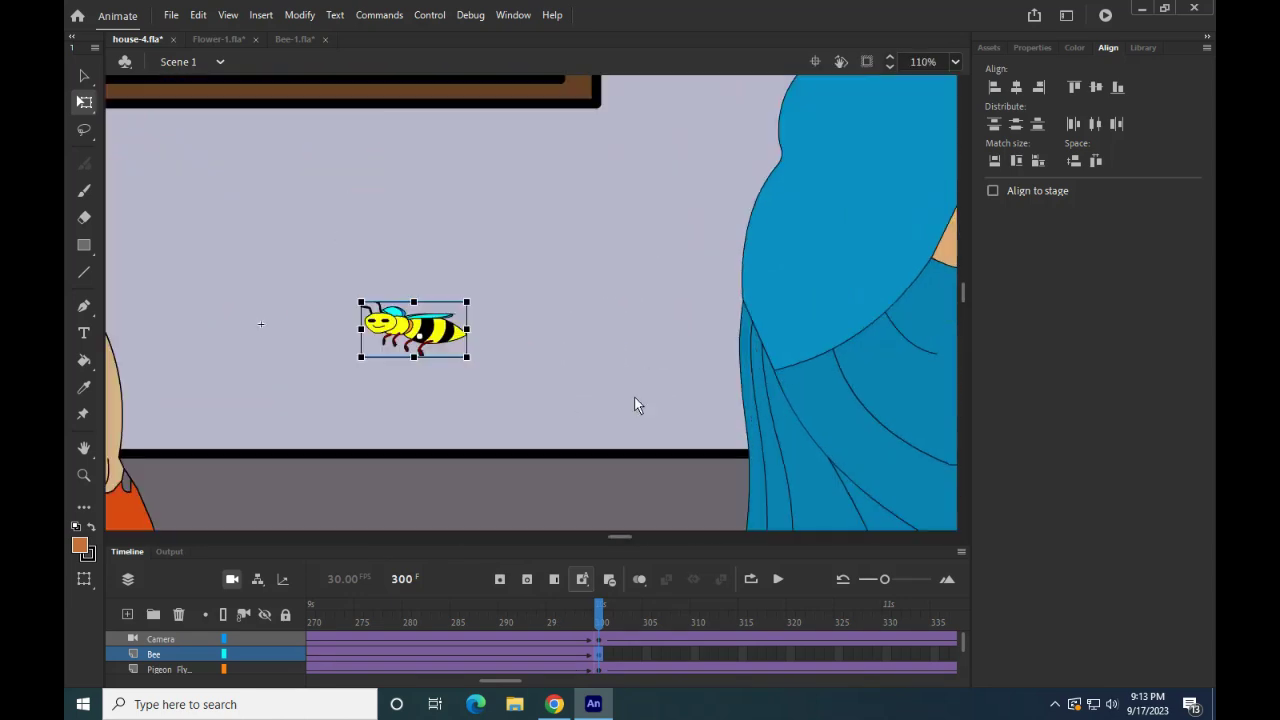
scroll(580, 403, left, 3)
drag(632, 308, 404, 343)
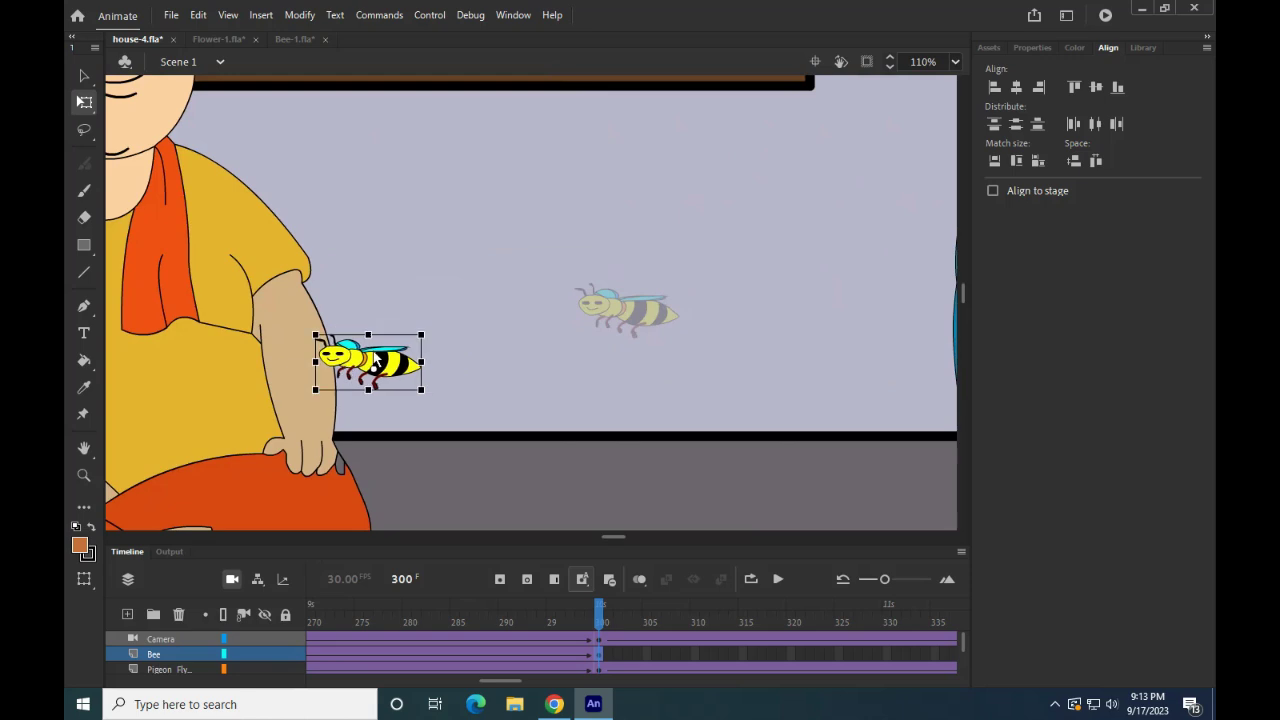
scroll(885, 351, left, 4)
drag(782, 347, 331, 392)
drag(593, 385, 926, 359)
drag(647, 372, 310, 390)
drag(470, 434, 877, 386)
drag(738, 345, 248, 385)
scroll(841, 345, left, 5)
drag(708, 368, 232, 392)
scroll(396, 403, left, 5)
drag(668, 362, 288, 391)
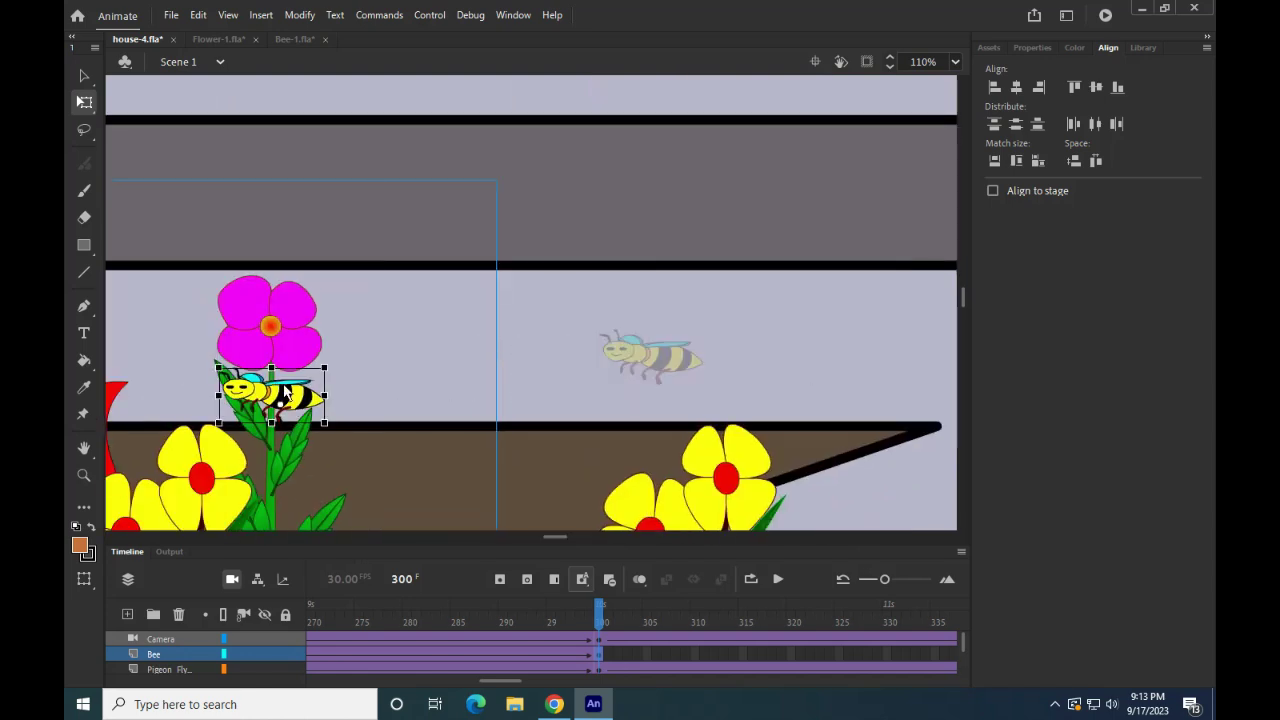
Step: Place the bee at frame 300 on the yellow flower beside the rightmost red tulip
scroll(500, 390, left, 5)
scroll(480, 385, down, 1)
drag(480, 385, 233, 392)
scroll(405, 400, left, 5)
scroll(405, 400, down, 1)
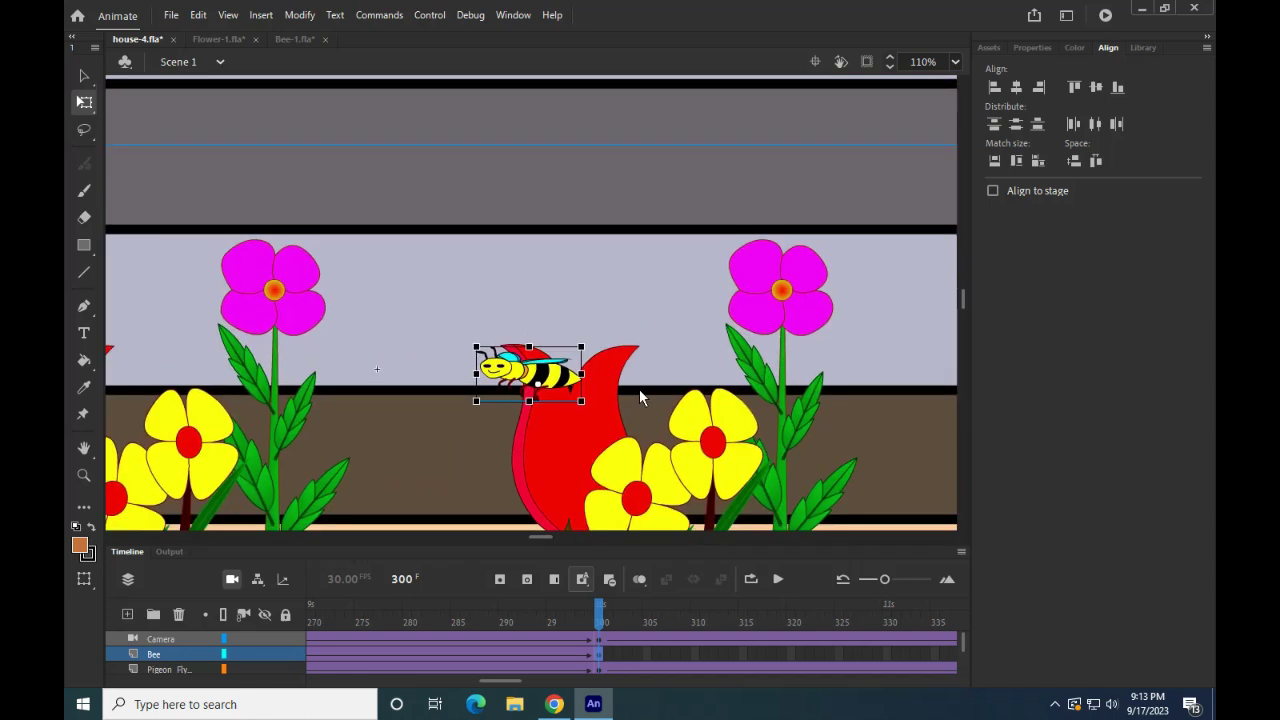
drag(550, 378, 240, 450)
scroll(752, 315, down, 5)
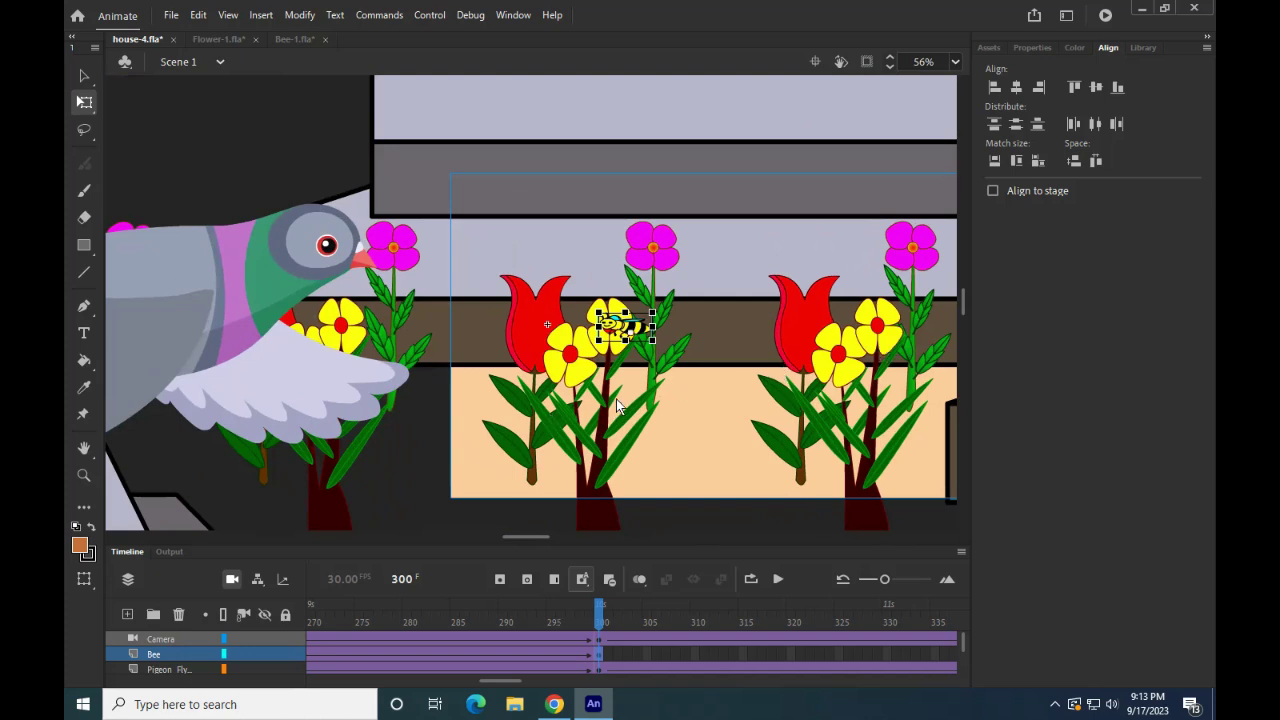
drag(627, 330, 860, 359)
drag(734, 412, 534, 333)
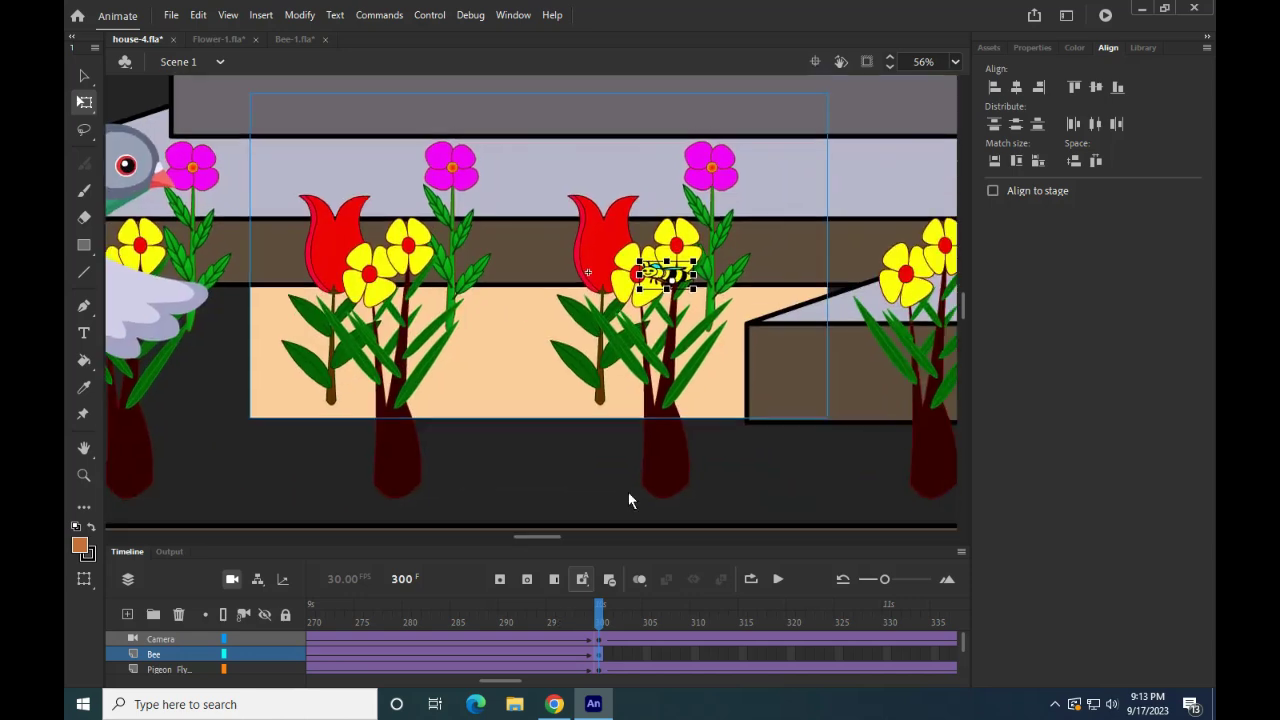
Step: Add a Bee keyframe at frame 360 and move the bee to the yellow flower beside the neighbouring red tulip on the left
drag(495, 681, 527, 682)
click(714, 654)
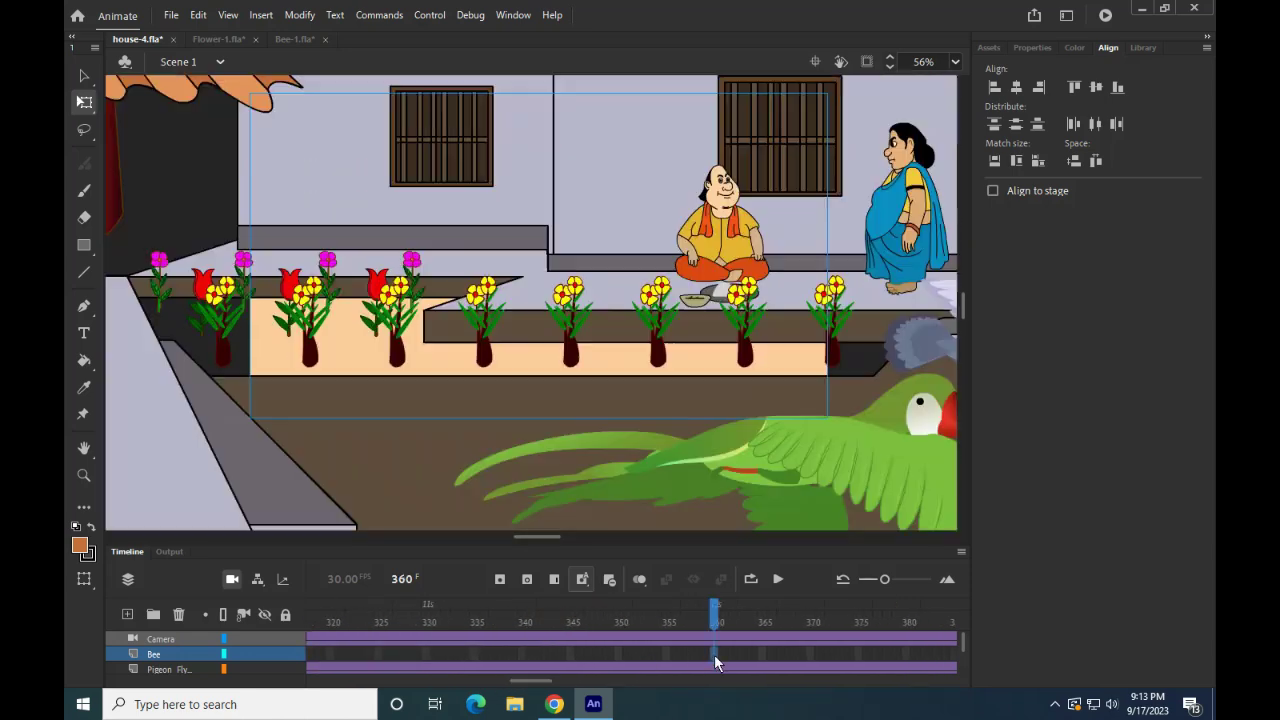
click(500, 579)
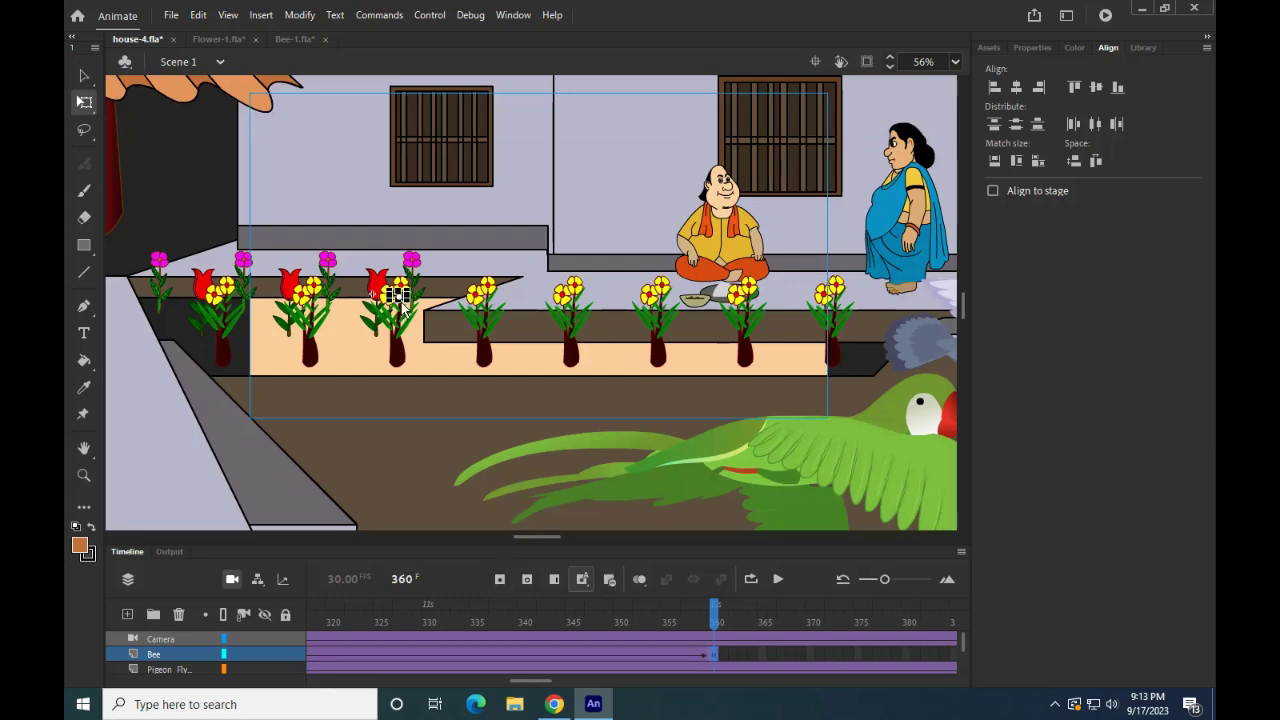
scroll(404, 312, up, 4)
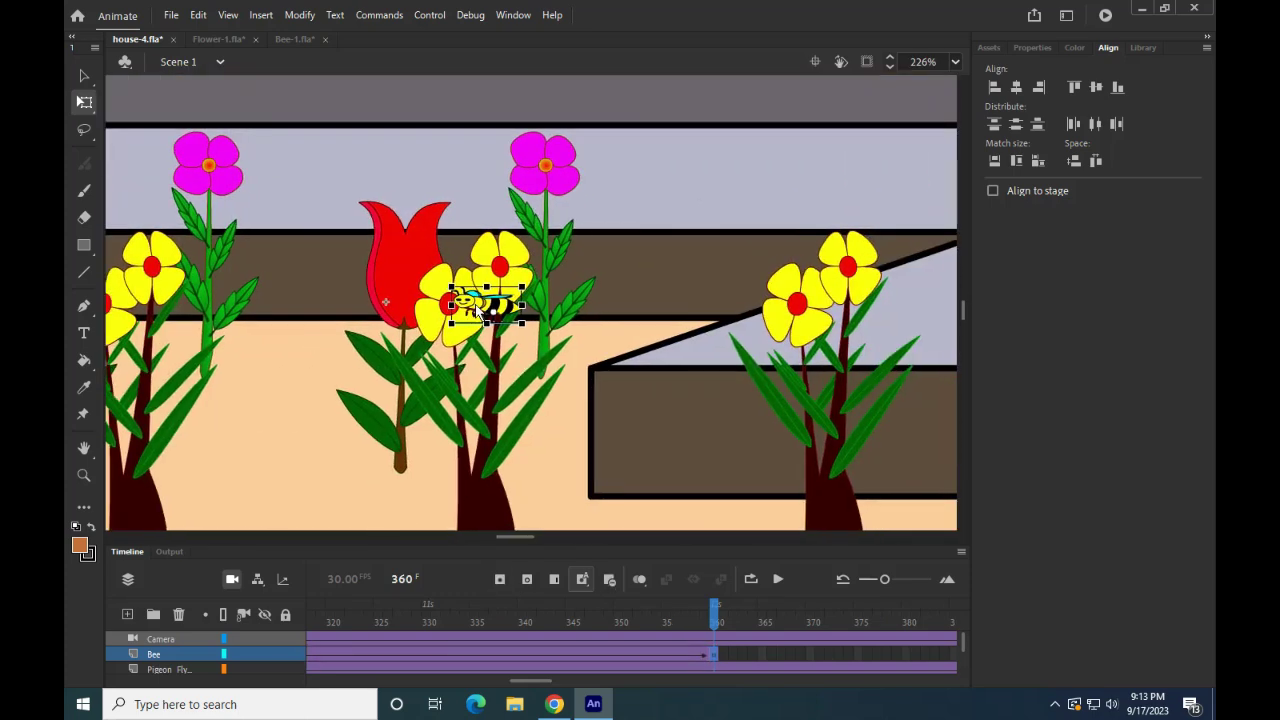
drag(480, 312, 174, 275)
Step: Add a Bee keyframe at frame 450 and move the bee back to the yellow flower beside the rightmost red tulip
scroll(525, 418, down, 3)
drag(550, 682, 611, 681)
click(645, 654)
click(500, 580)
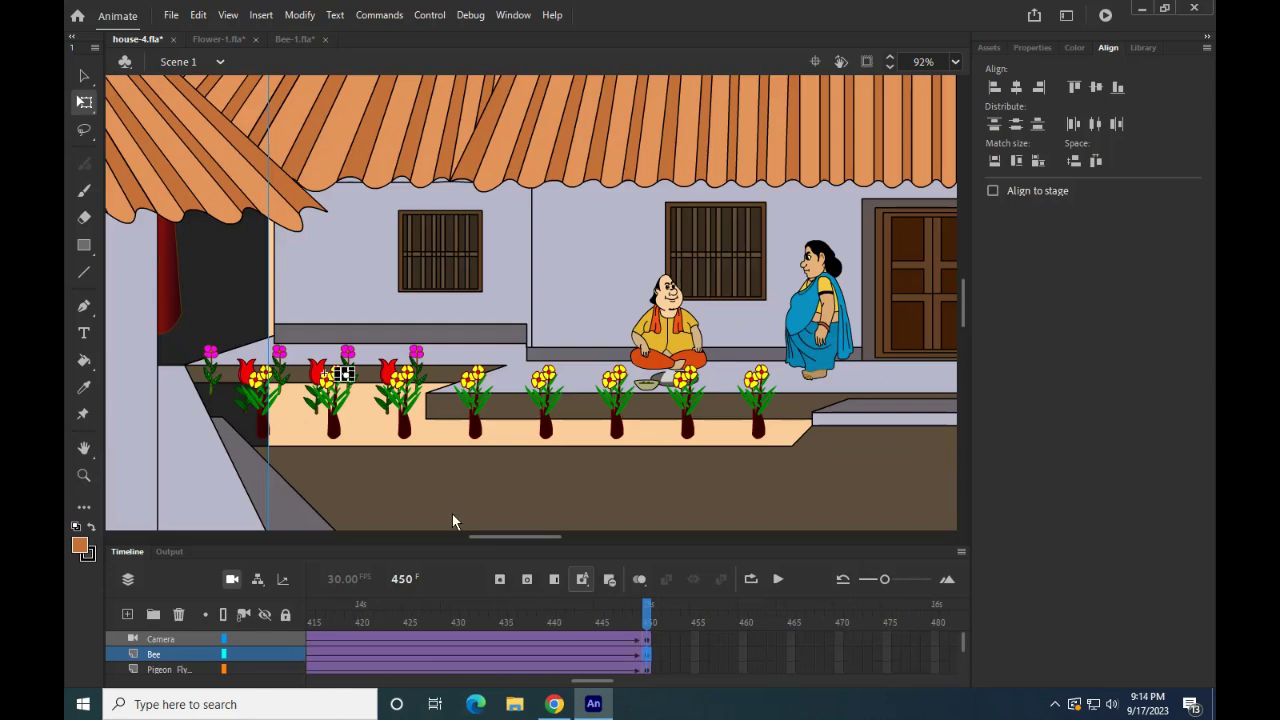
drag(592, 681, 552, 681)
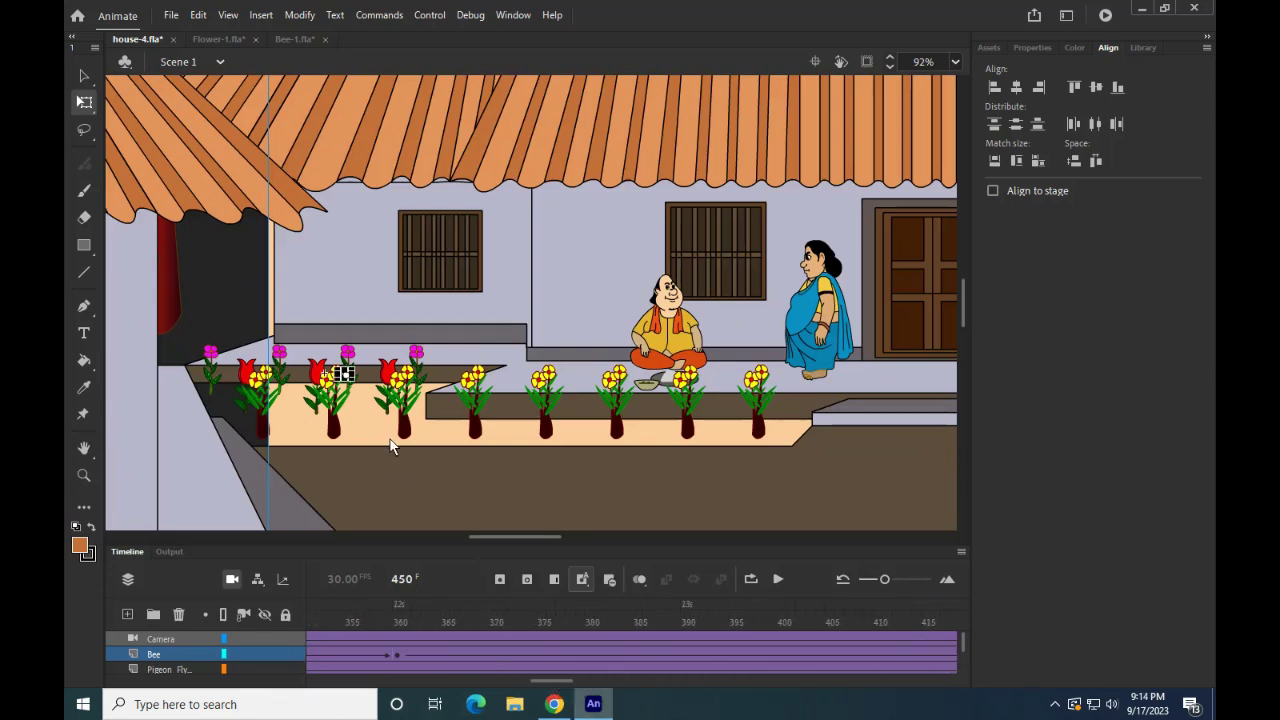
scroll(389, 437, up, 3)
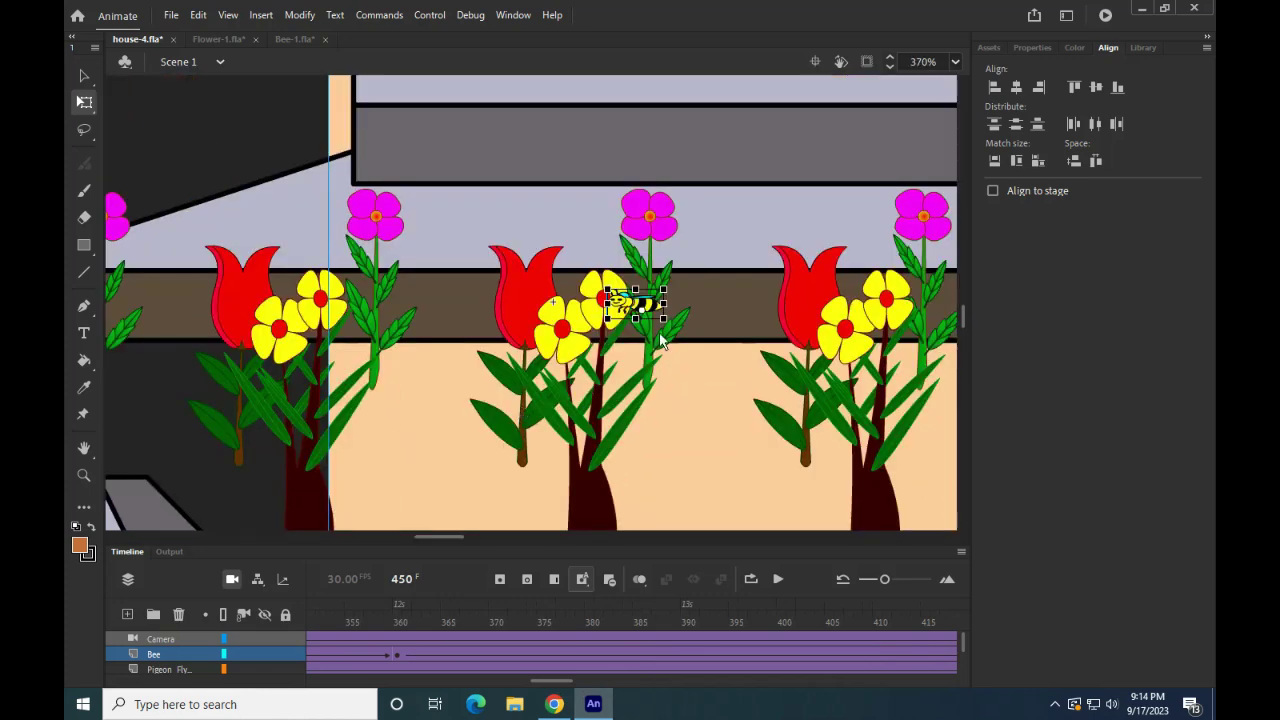
drag(626, 309, 869, 322)
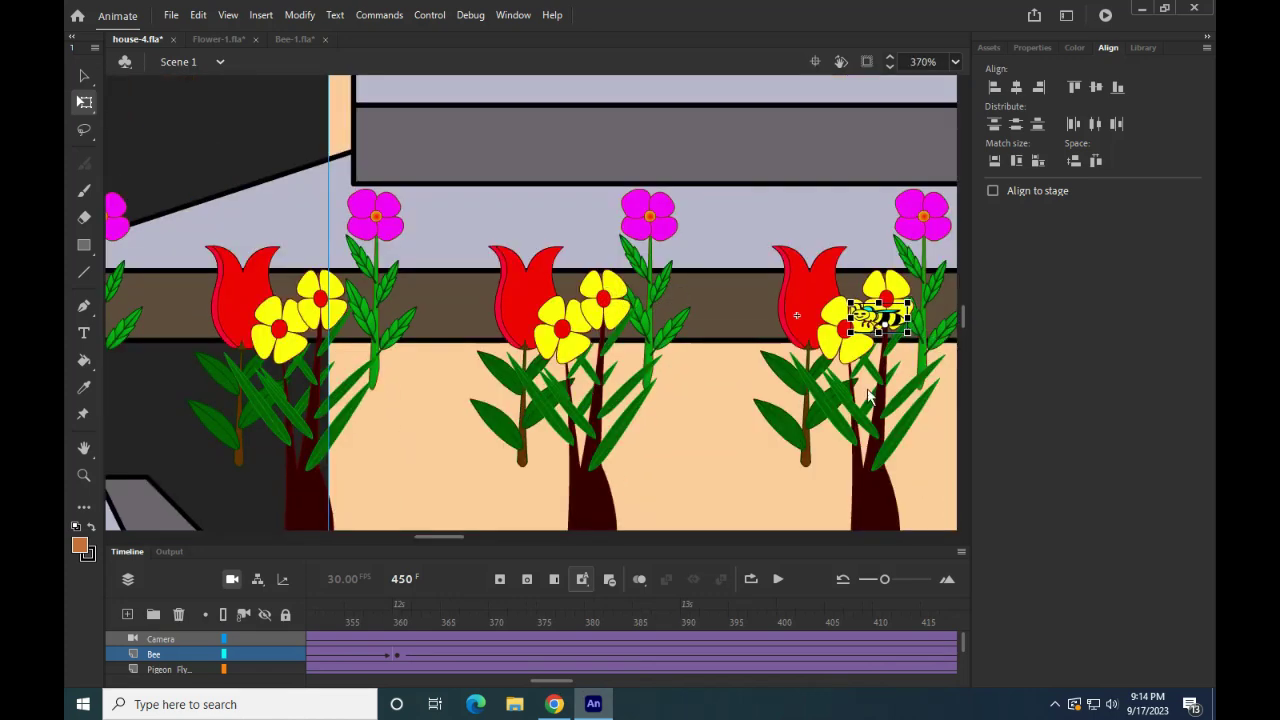
Step: Resize the bee at frame 450 to slightly larger than before, keeping it on the yellow flower
drag(798, 418, 658, 364)
scroll(660, 372, right, 2)
scroll(660, 372, up, 1)
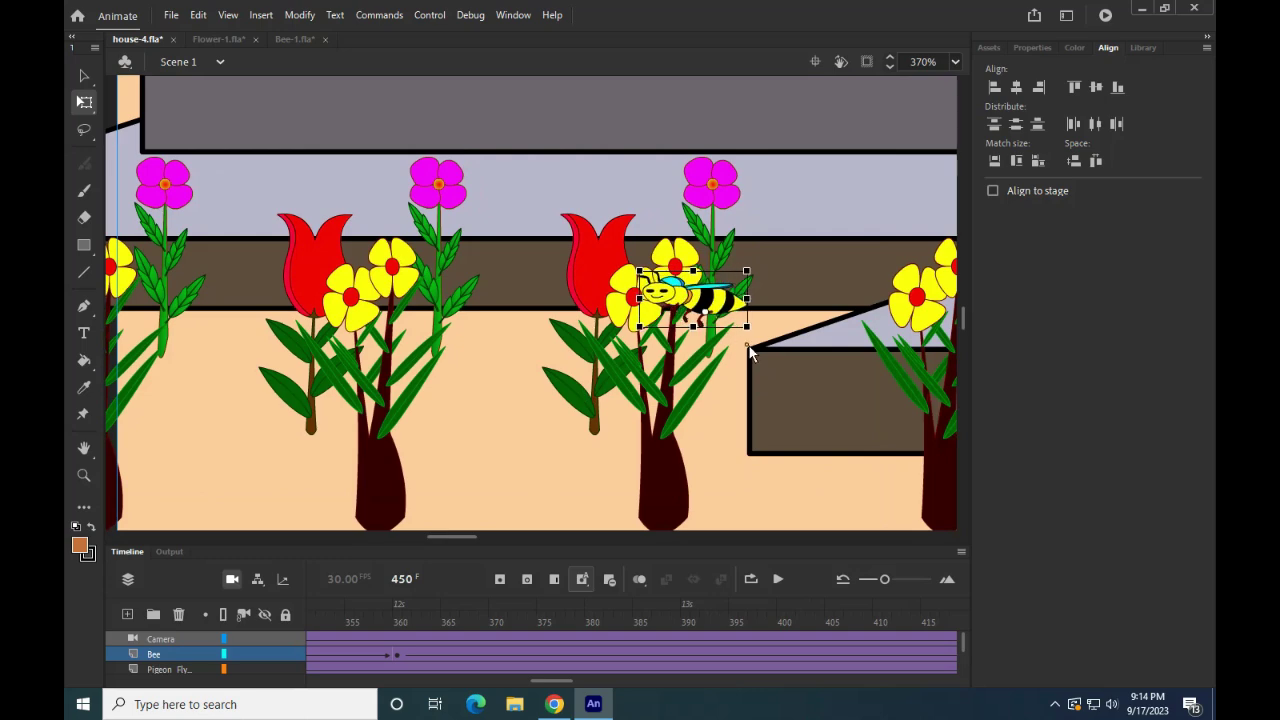
scroll(769, 398, down, 3)
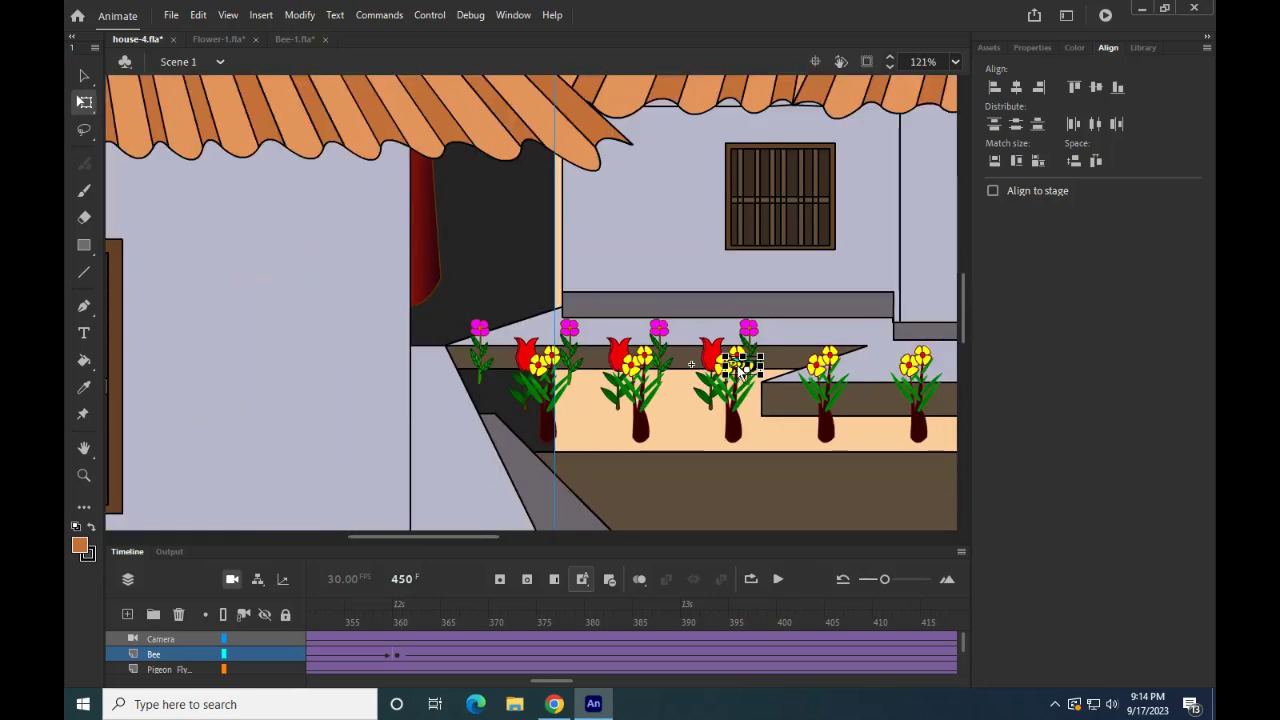
drag(761, 374, 744, 366)
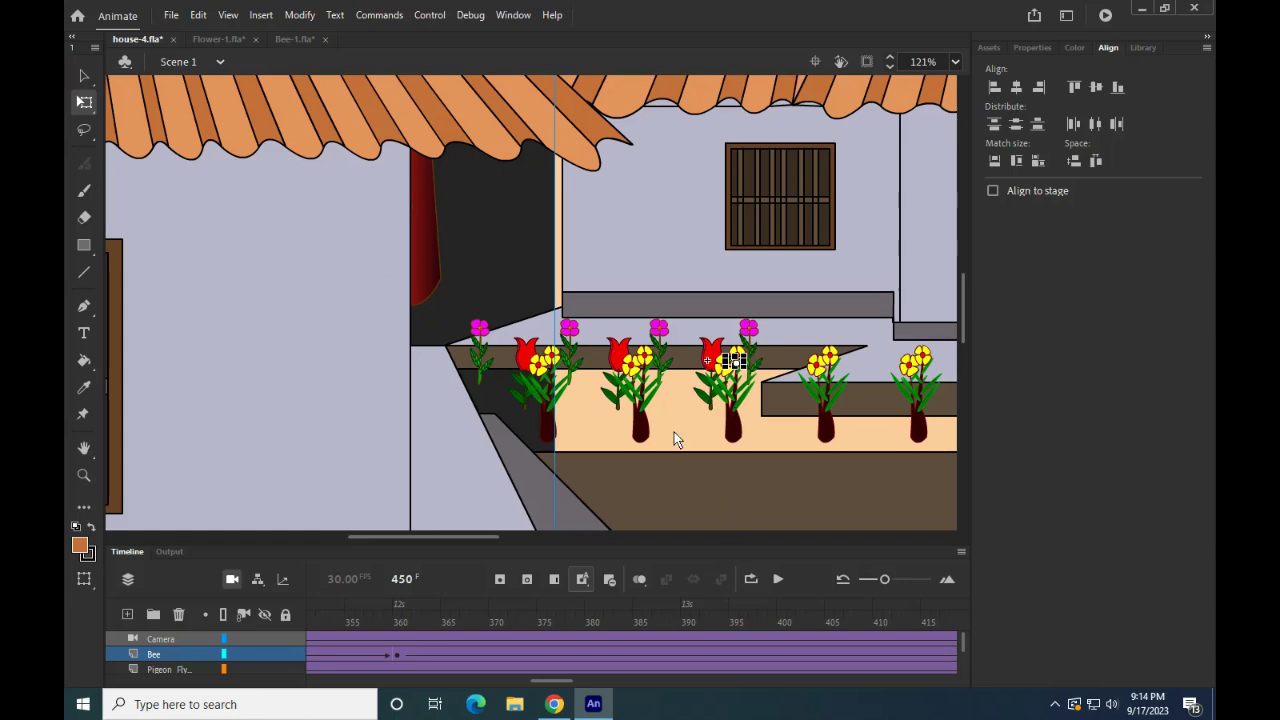
Step: Clip the content outside the stage so only the stage area is shown
scroll(677, 437, down, 2)
click(866, 62)
drag(785, 343, 516, 298)
scroll(516, 298, up, 2)
scroll(516, 298, down, 1)
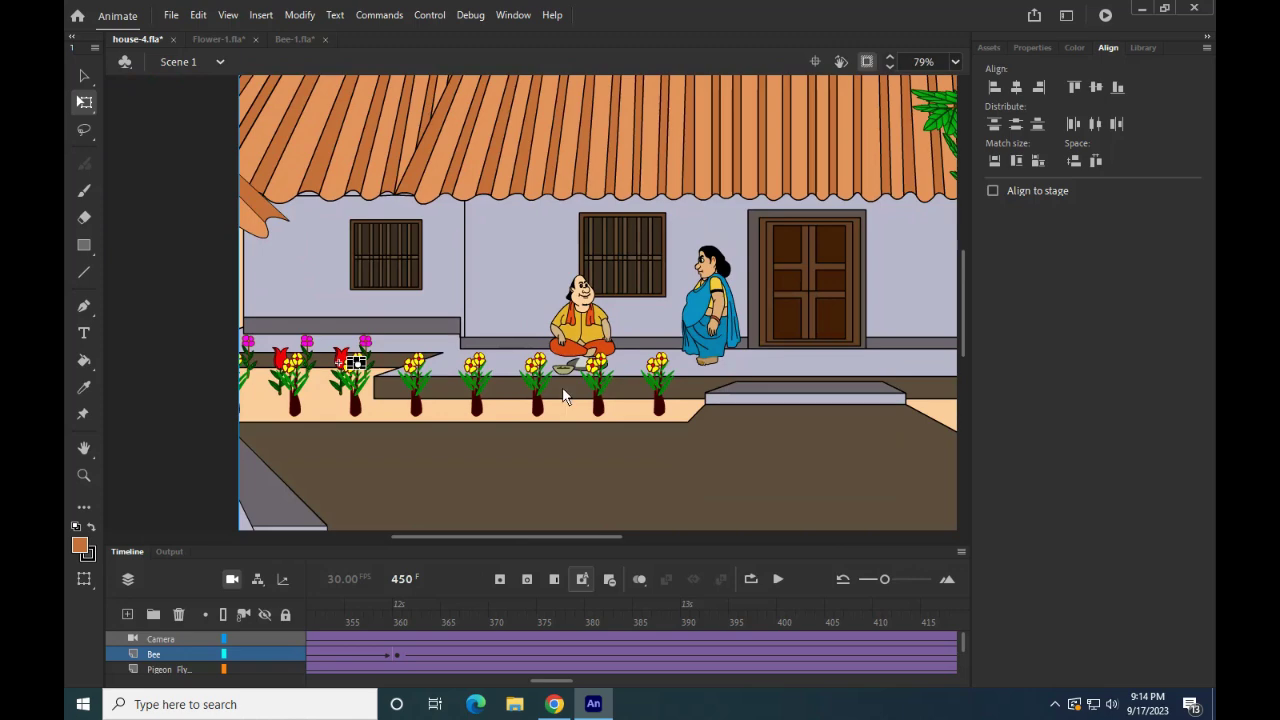
scroll(565, 397, down, 1)
Step: Export the entire movie as a 1280 by 720 px QuickTime video named house-4 to the Desktop
click(171, 15)
mouse_move(249, 270)
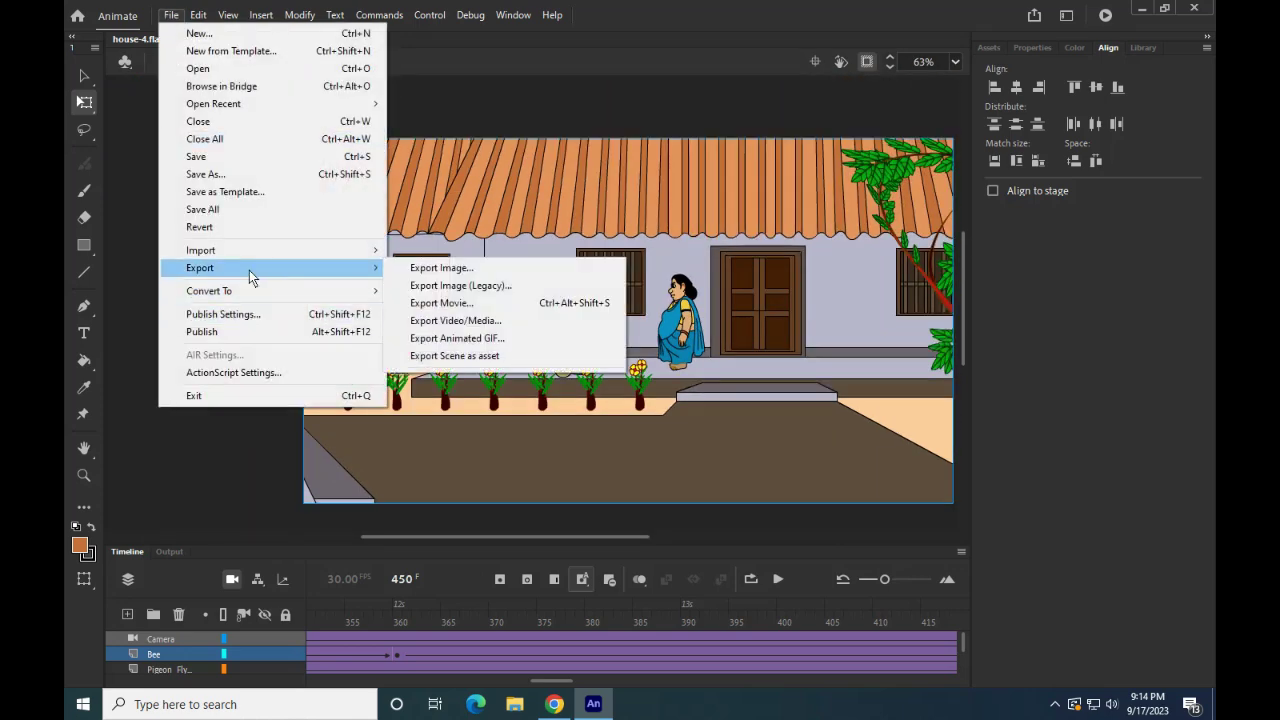
click(472, 321)
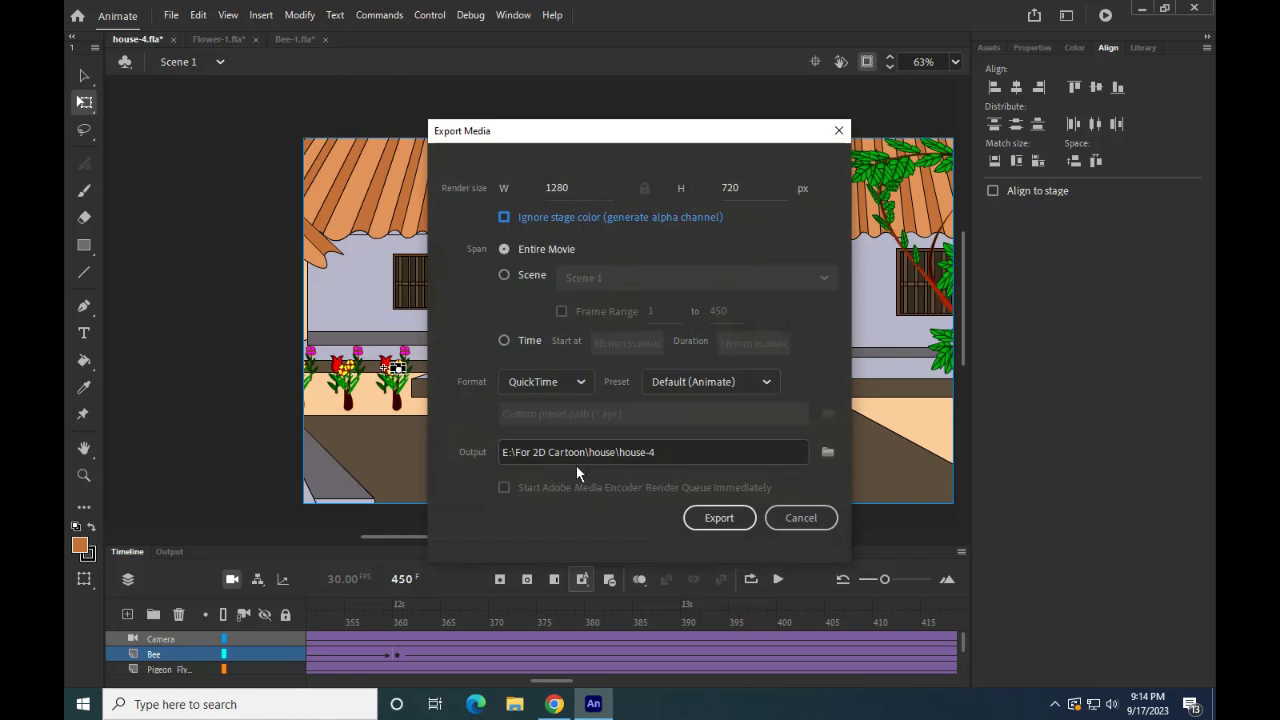
click(826, 452)
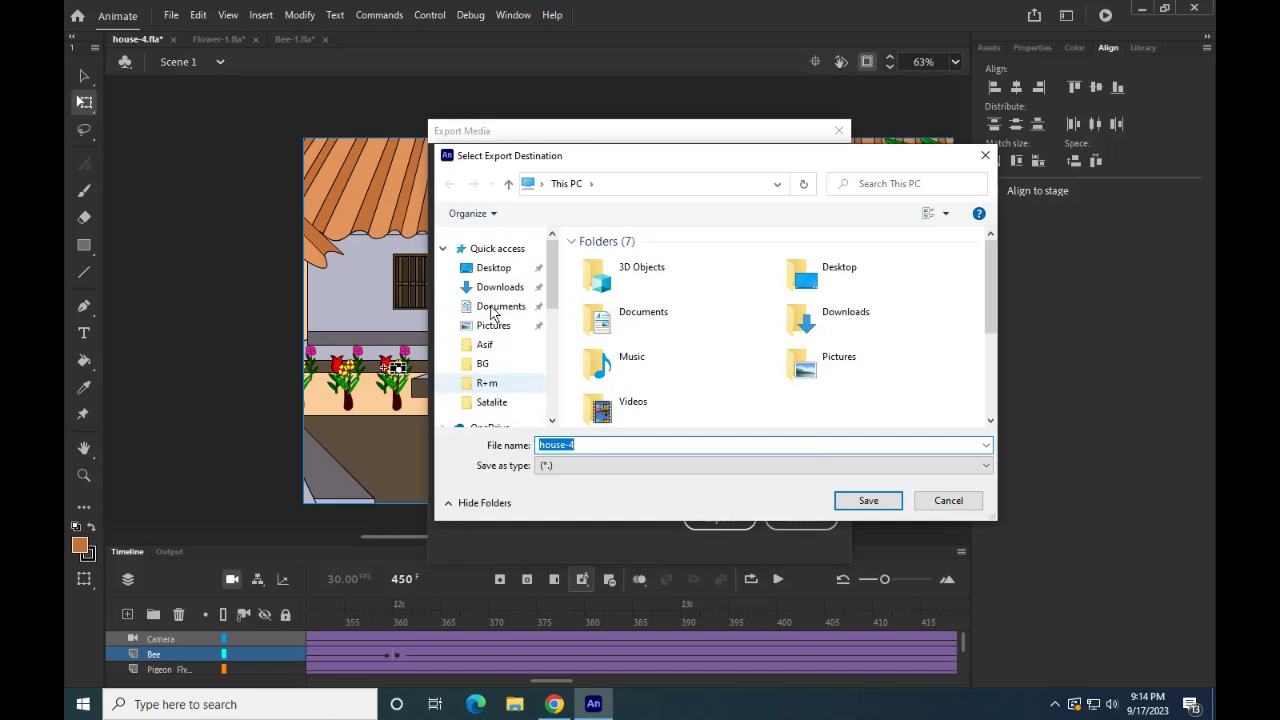
click(493, 307)
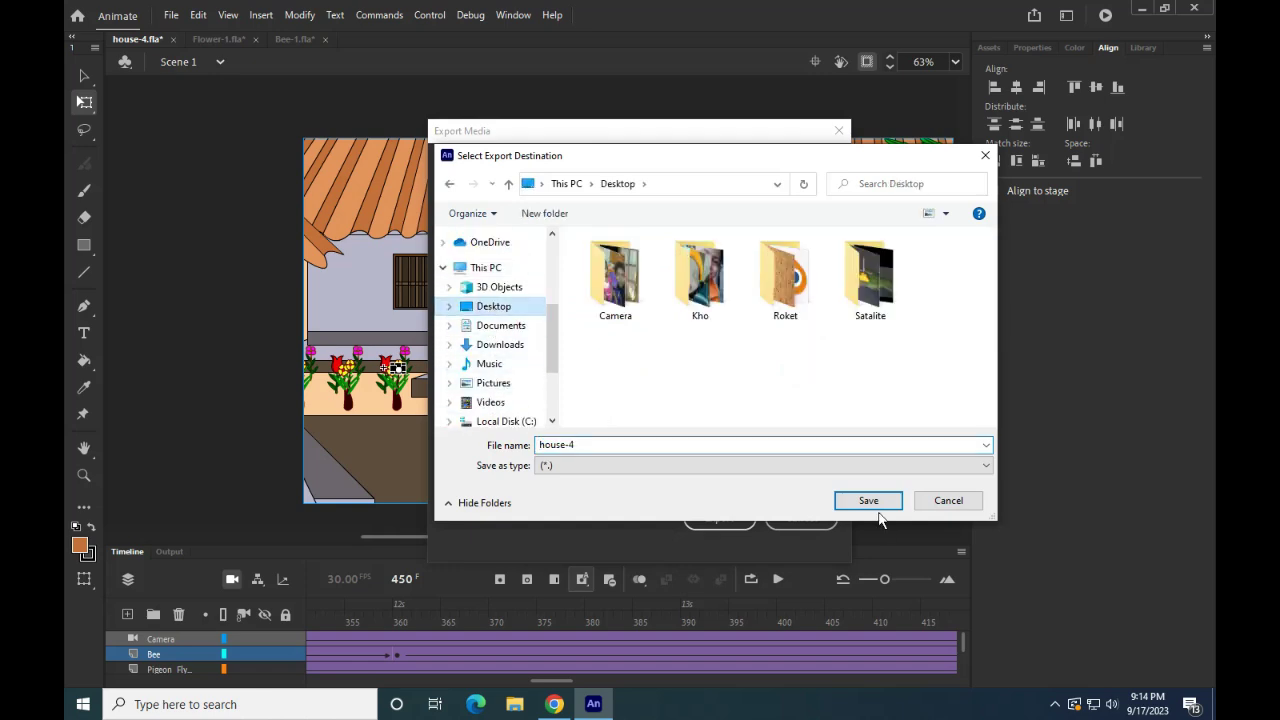
click(877, 506)
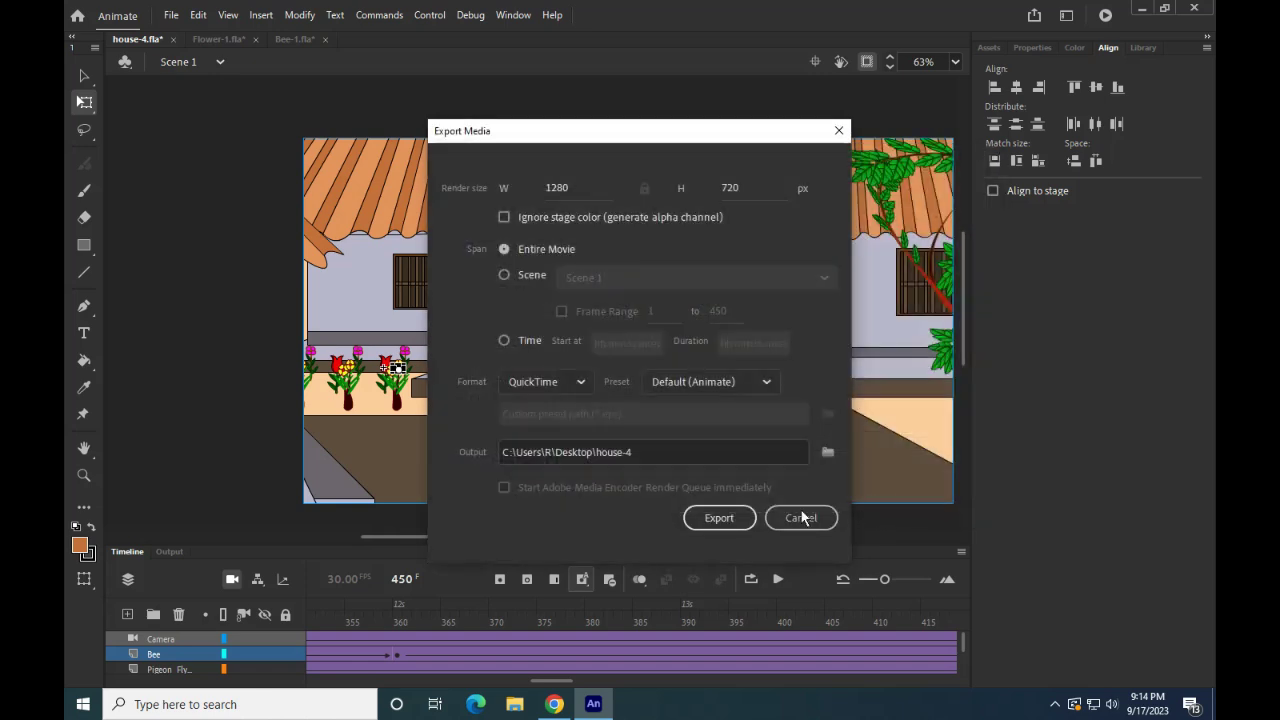
click(719, 520)
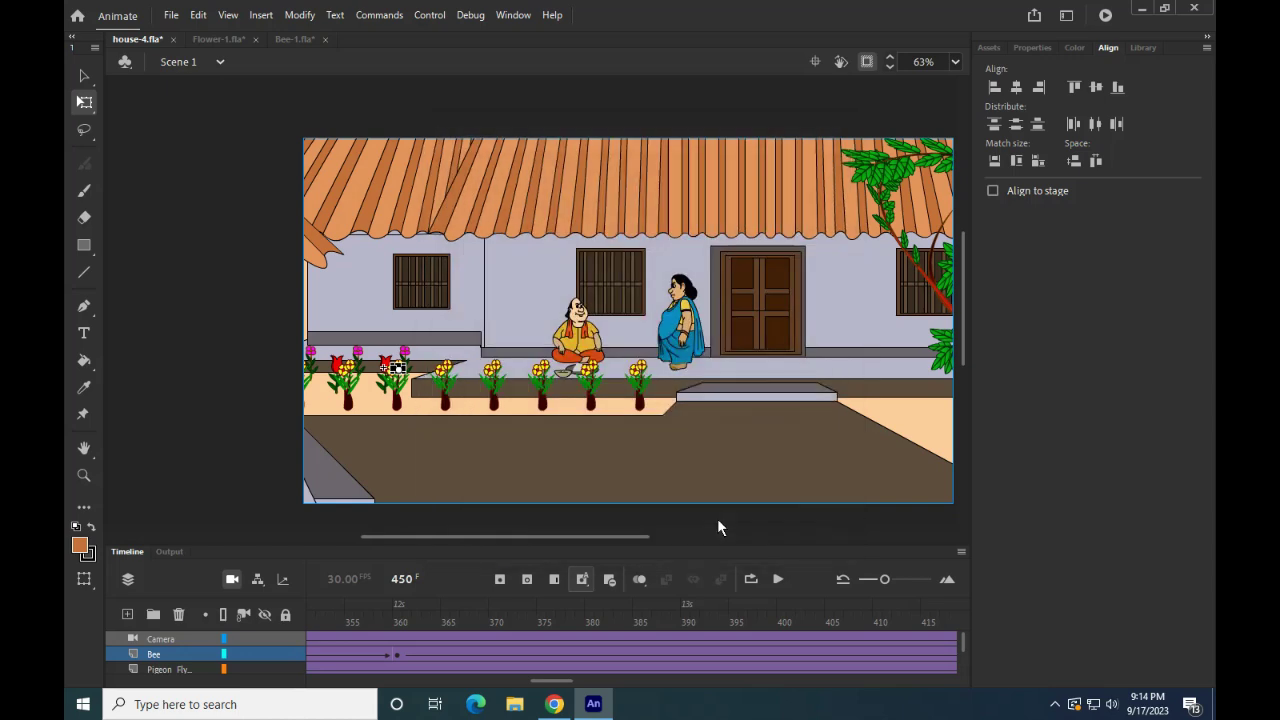